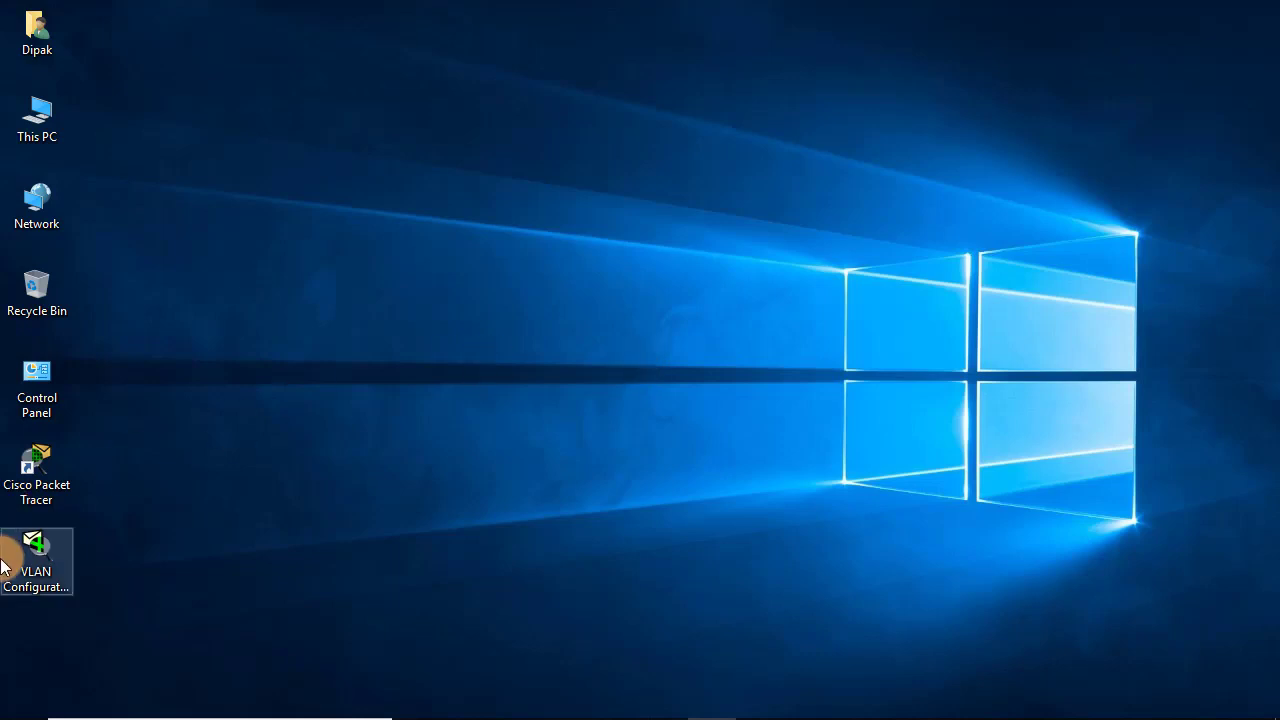
- Open the VLAN Configuration file in Cisco Packet Tracer and ping 192.168.10.10 from PC0's Command Prompt
double_click(32, 563)
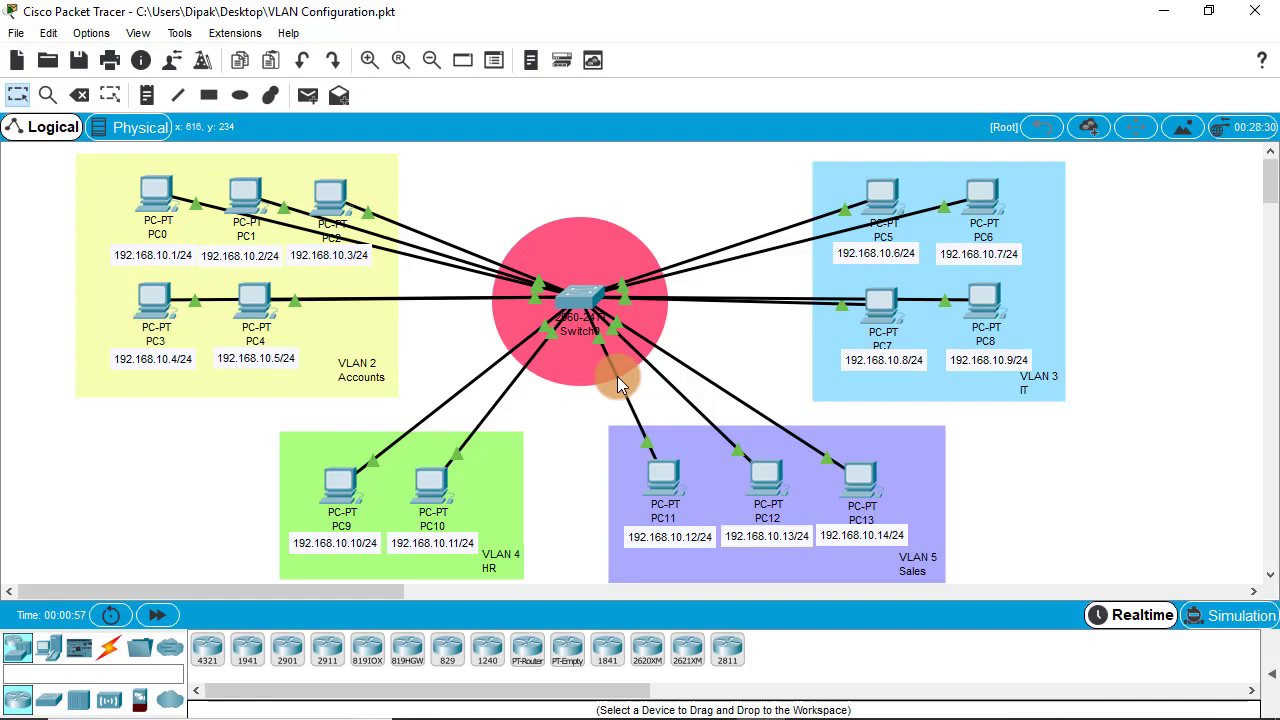
click(160, 204)
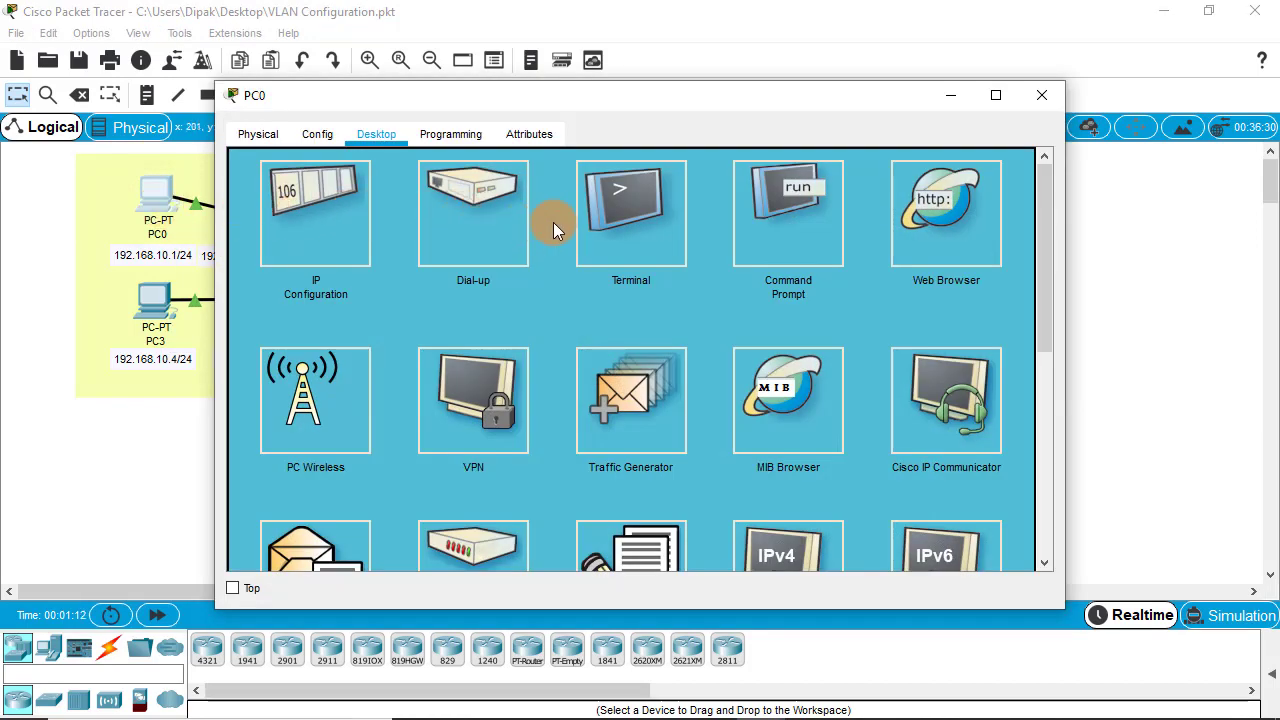
click(801, 228)
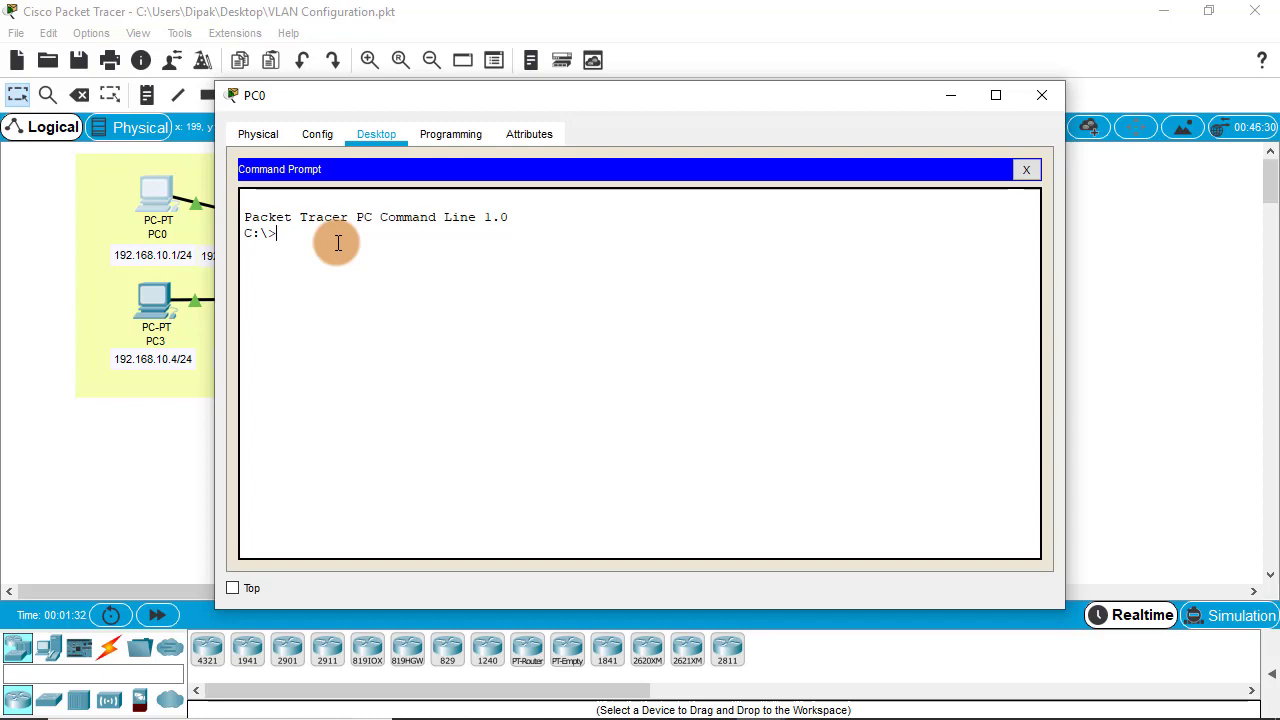
drag(607, 90, 904, 84)
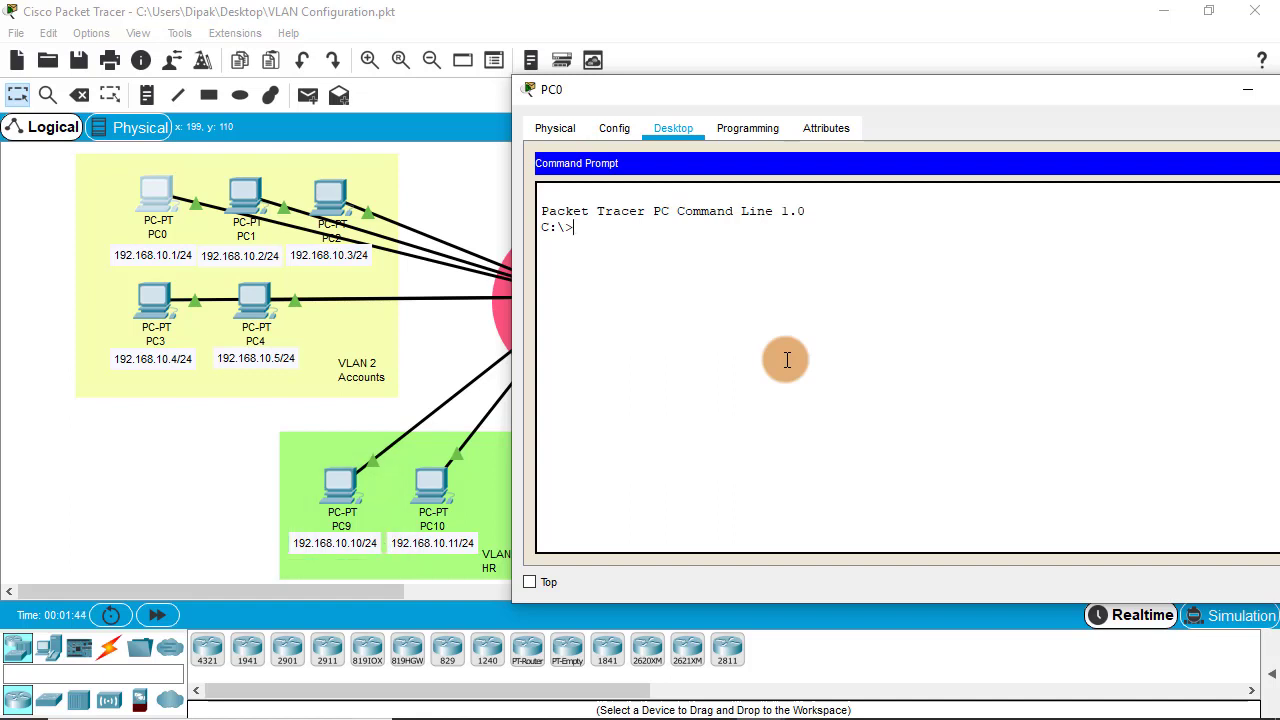
text(ping 192.168.10.10)
key(Return)
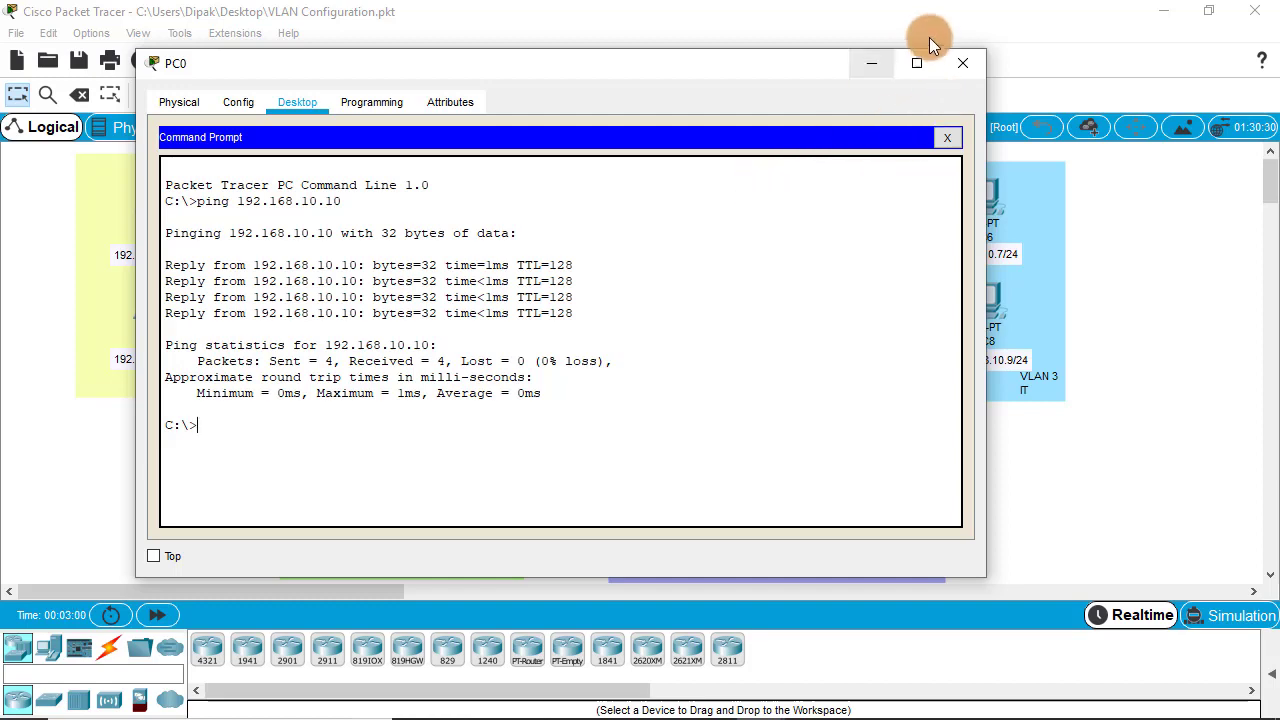
- Ping 192.168.10.9 in the VLAN 3 IT group from PC0's Command Prompt, and close the PC0 window
drag(772, 62, 660, 327)
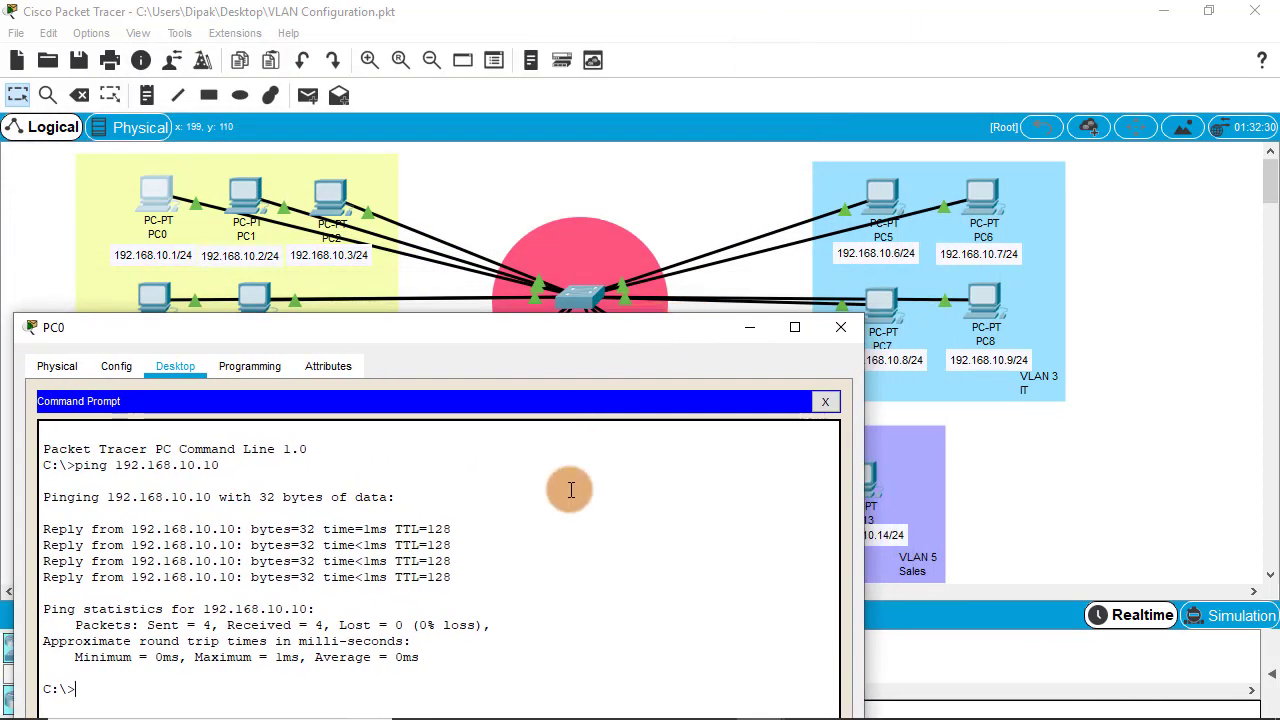
text(ping )
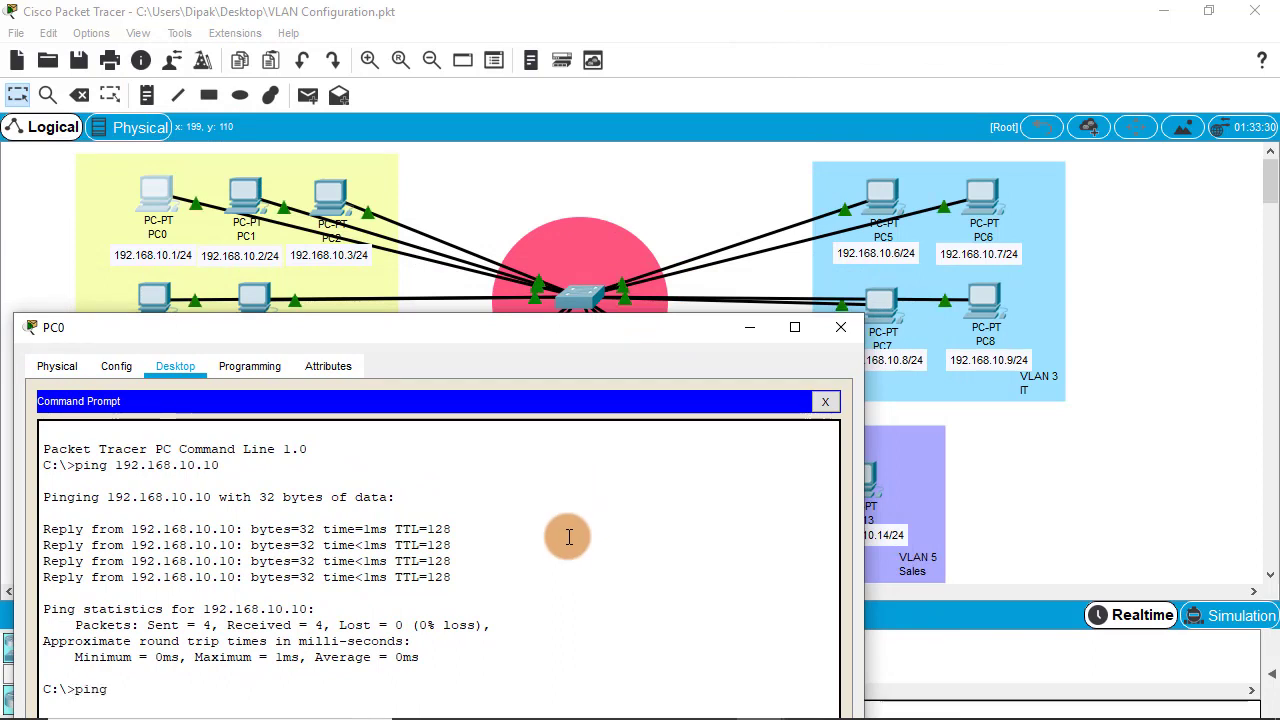
text(192.168.10)
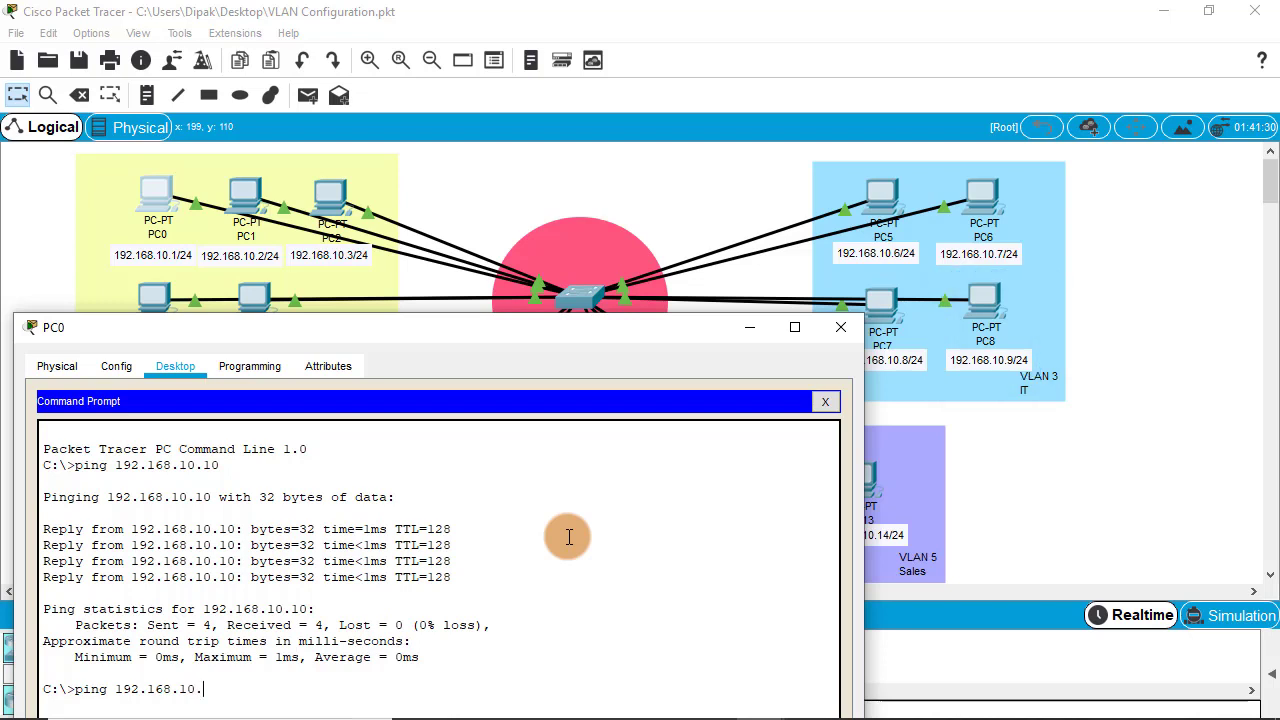
text(.9)
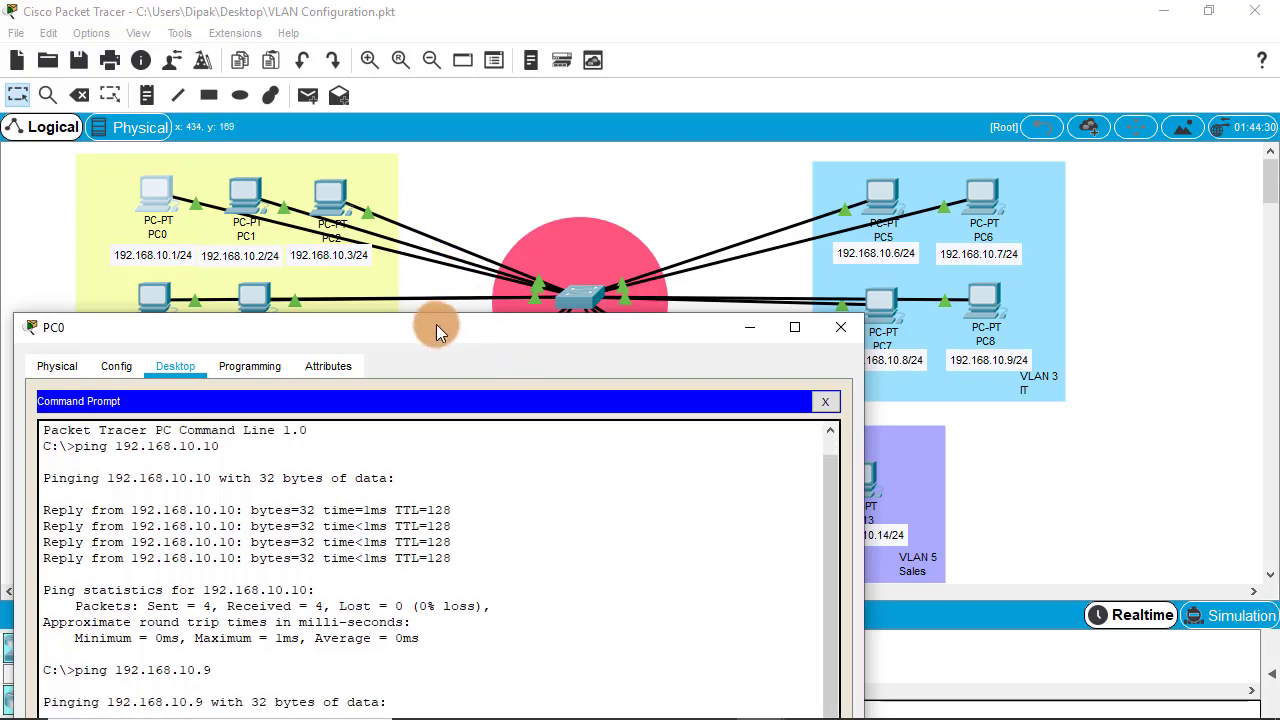
drag(436, 324, 433, 259)
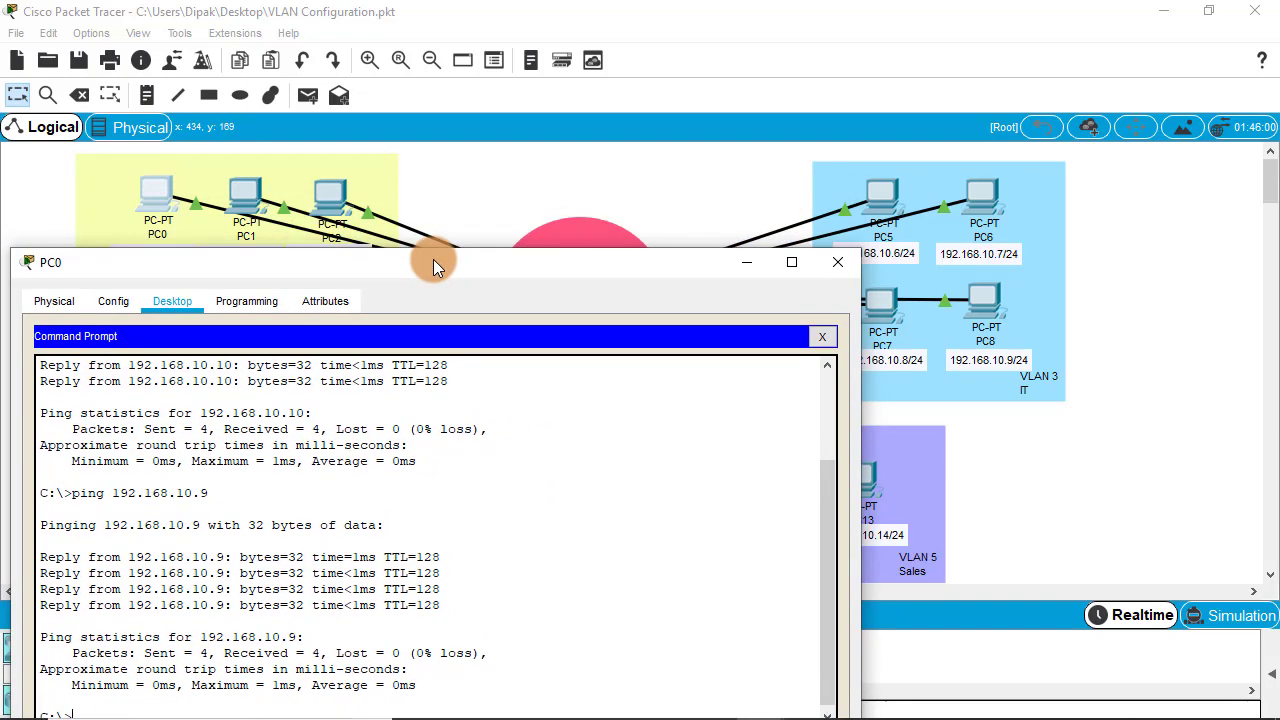
click(837, 271)
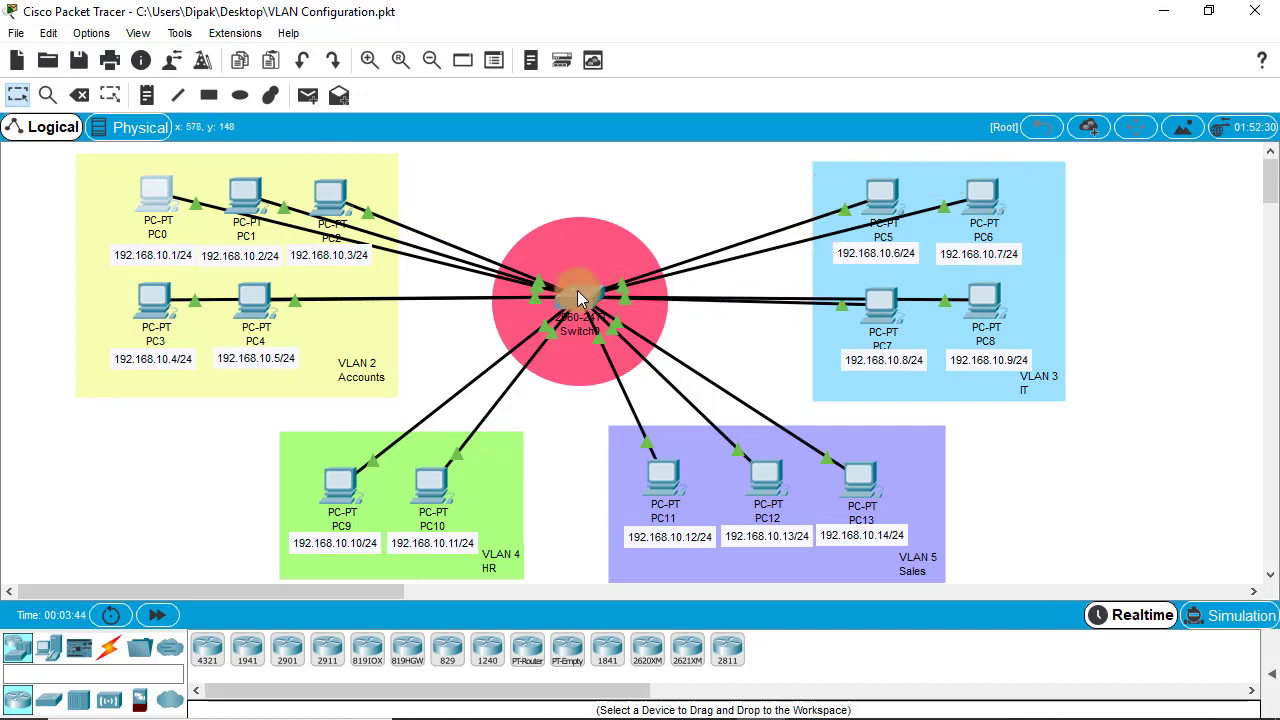
- Open Switch0's command line interface and enter global configuration mode using enable and configure terminal
mouse_move(581, 297)
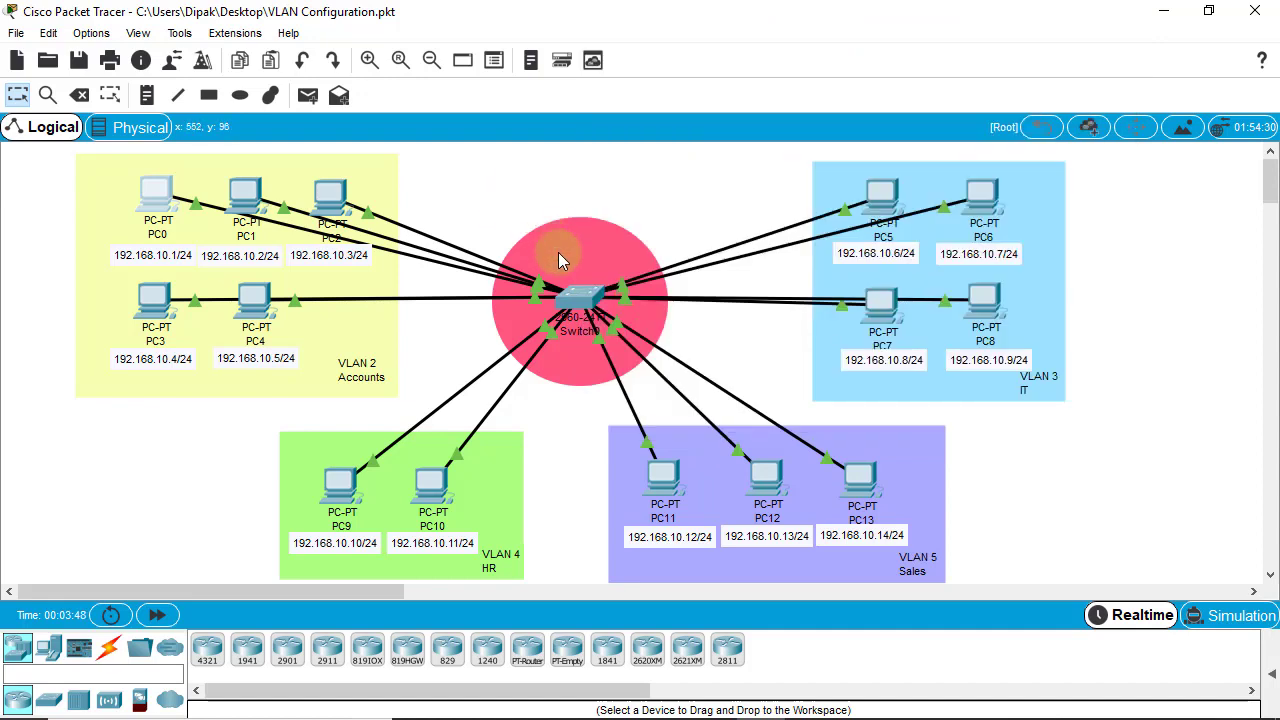
click(575, 300)
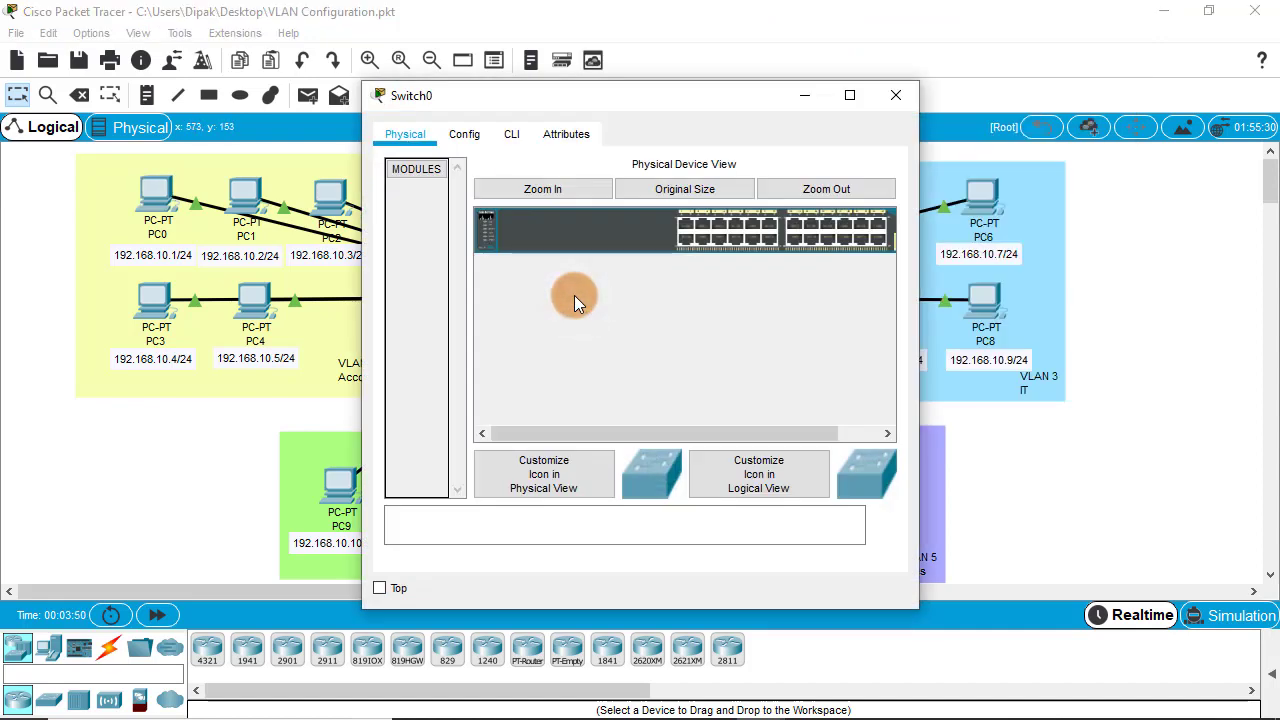
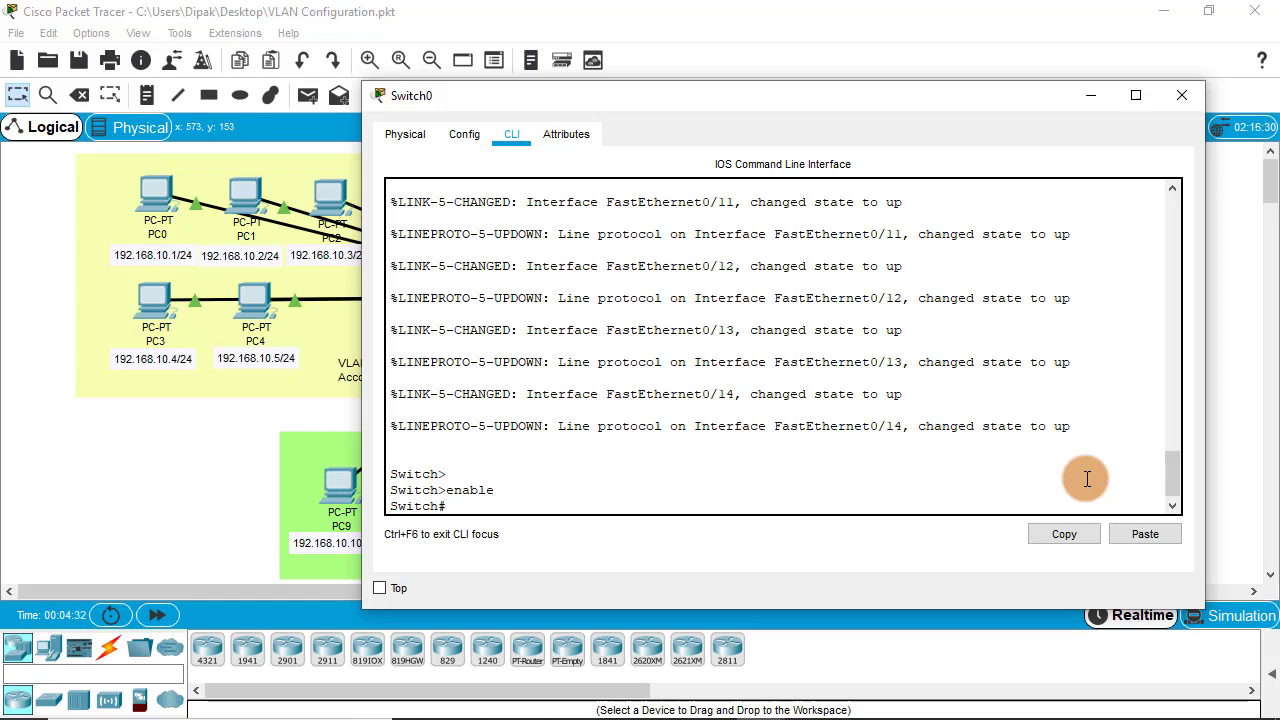
text(configure terminal)
key(Return)
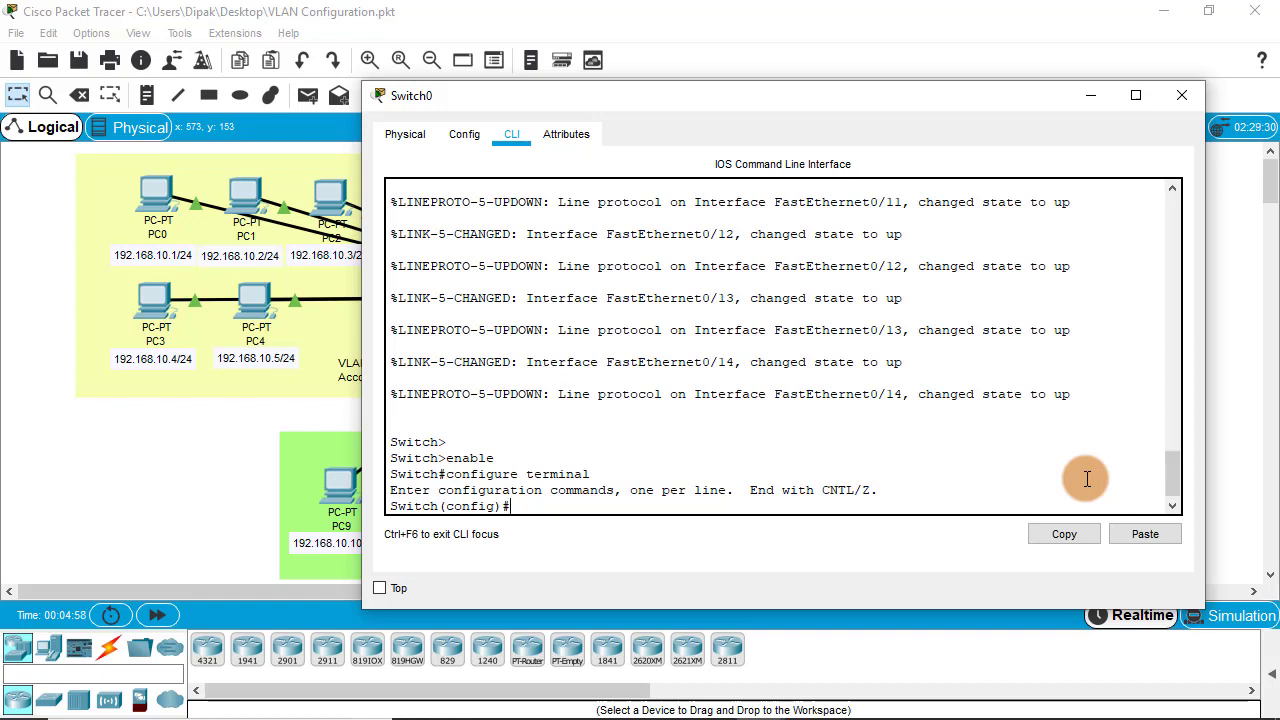
- Create VLAN 2 on Switch0 with the name Accounts, and return to global configuration mode
text(vlan)
text(2)
key(Return)
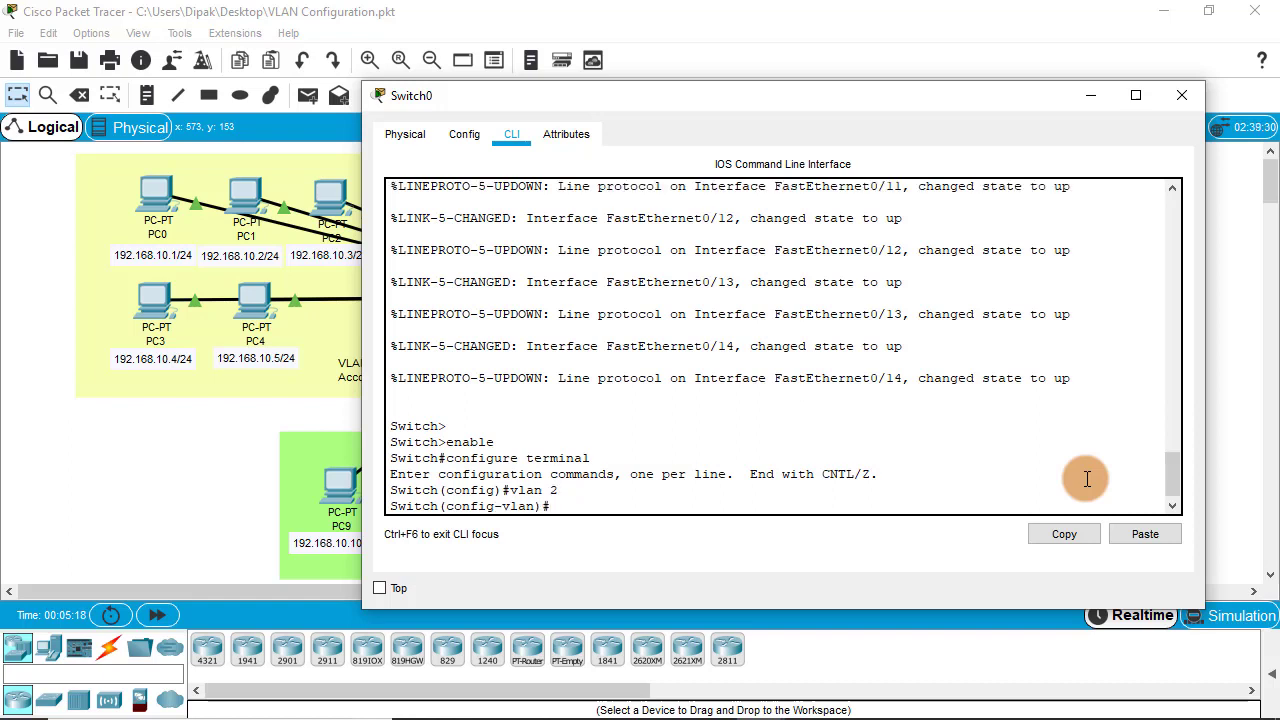
text(name Accounts)
key(Return)
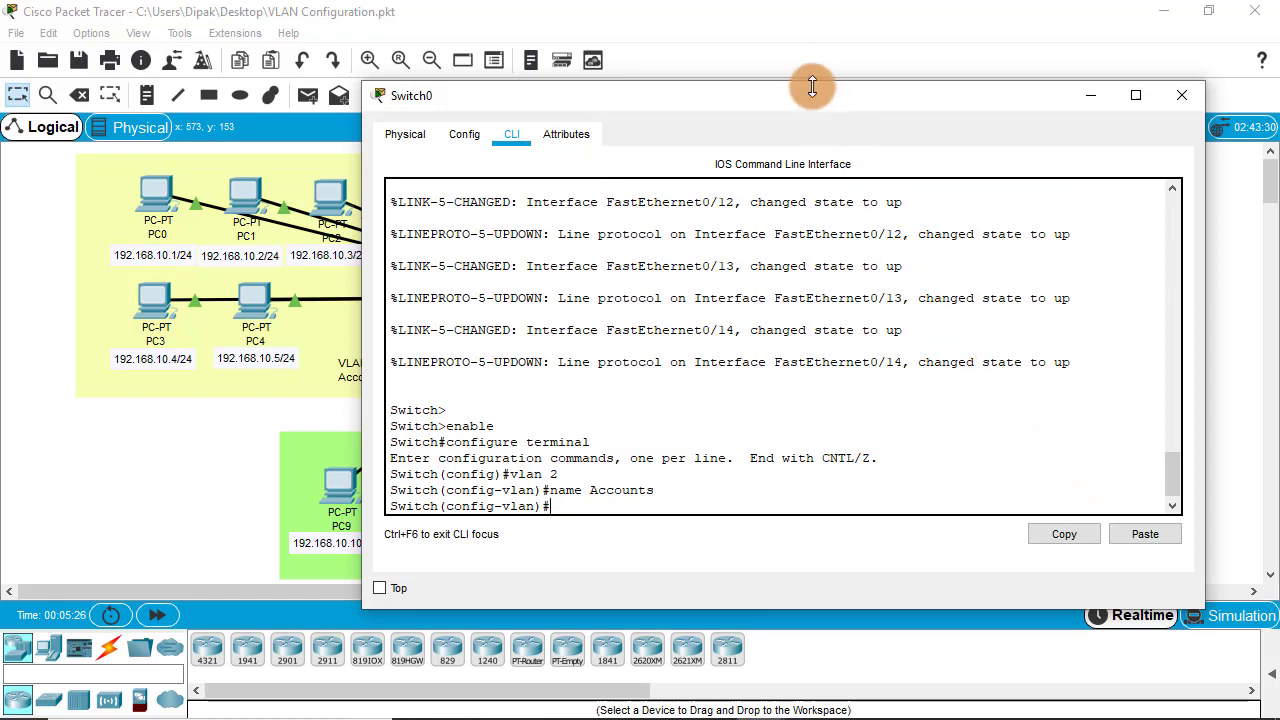
drag(824, 101, 876, 97)
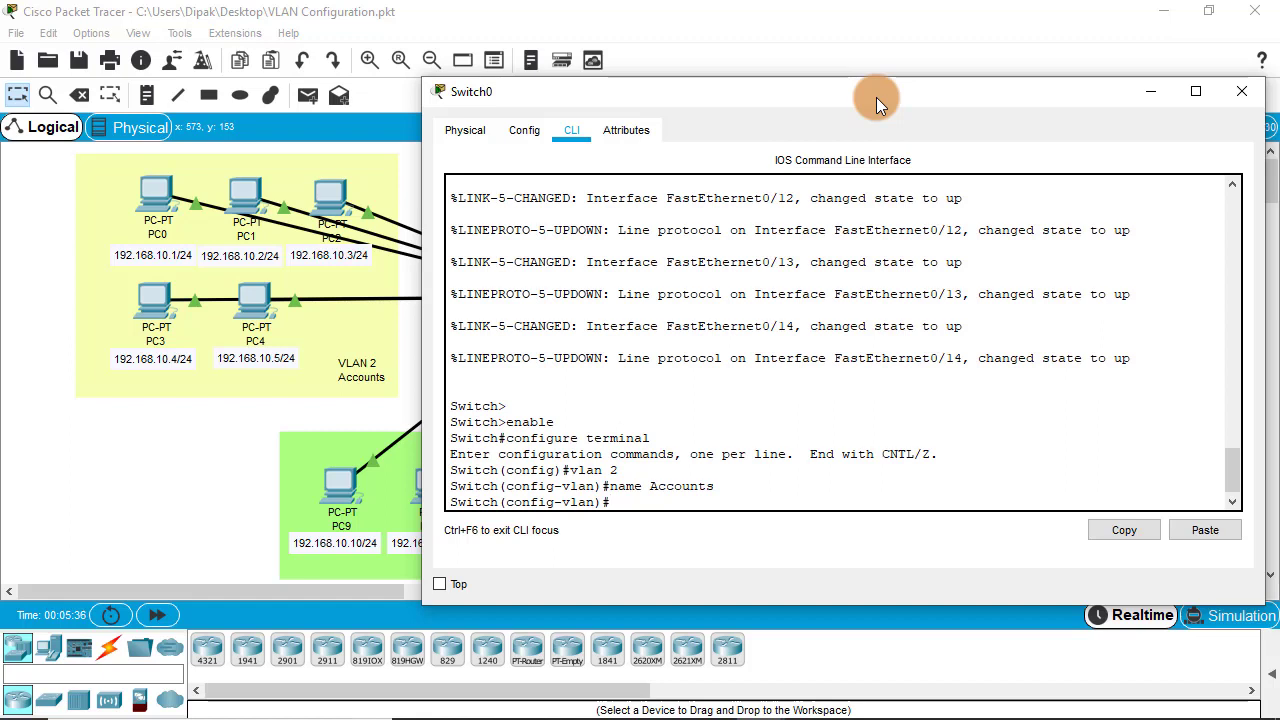
text(exit)
key(Return)
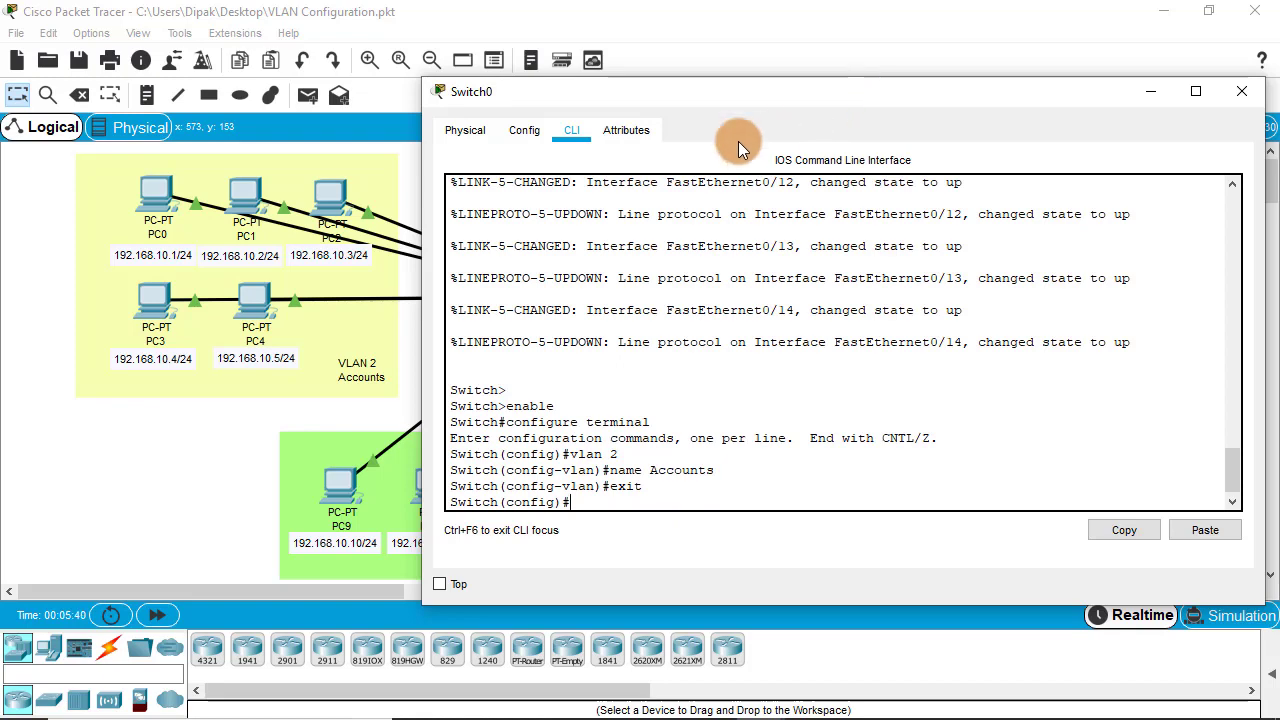
- Create VLAN 3 on Switch0 with the name IT, and return to global configuration mode
drag(939, 101, 476, 109)
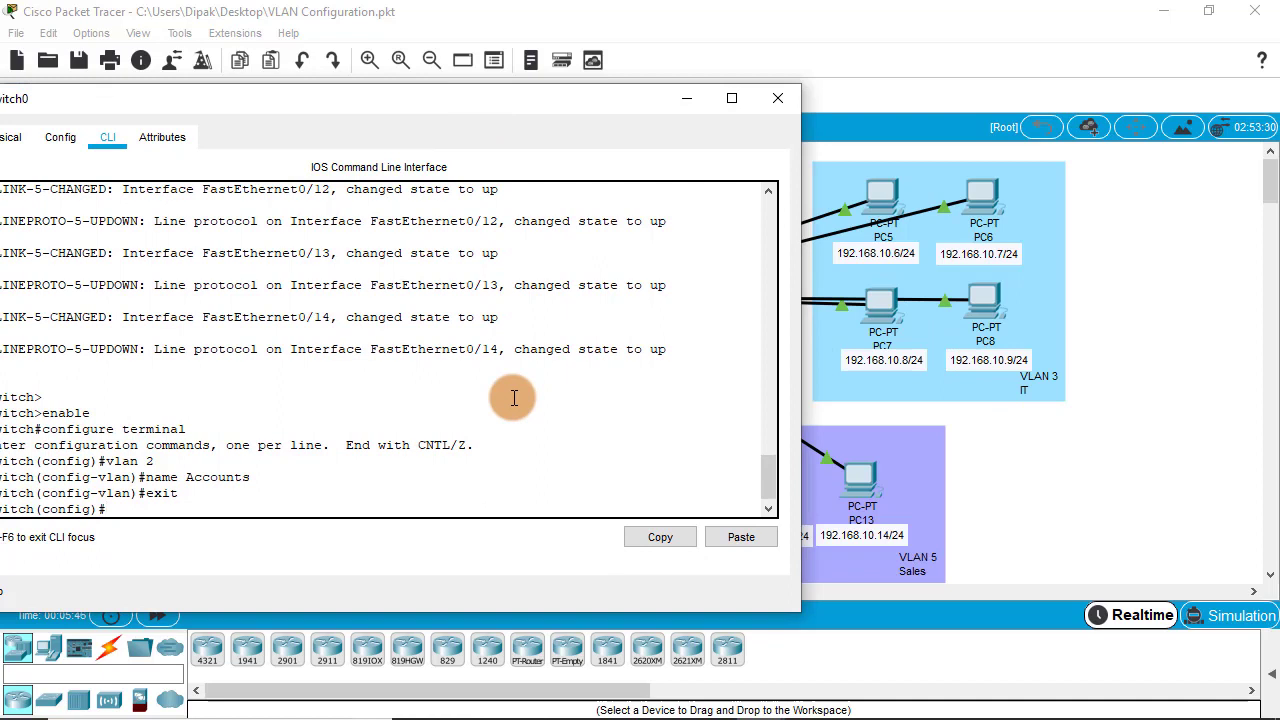
text(vlan)
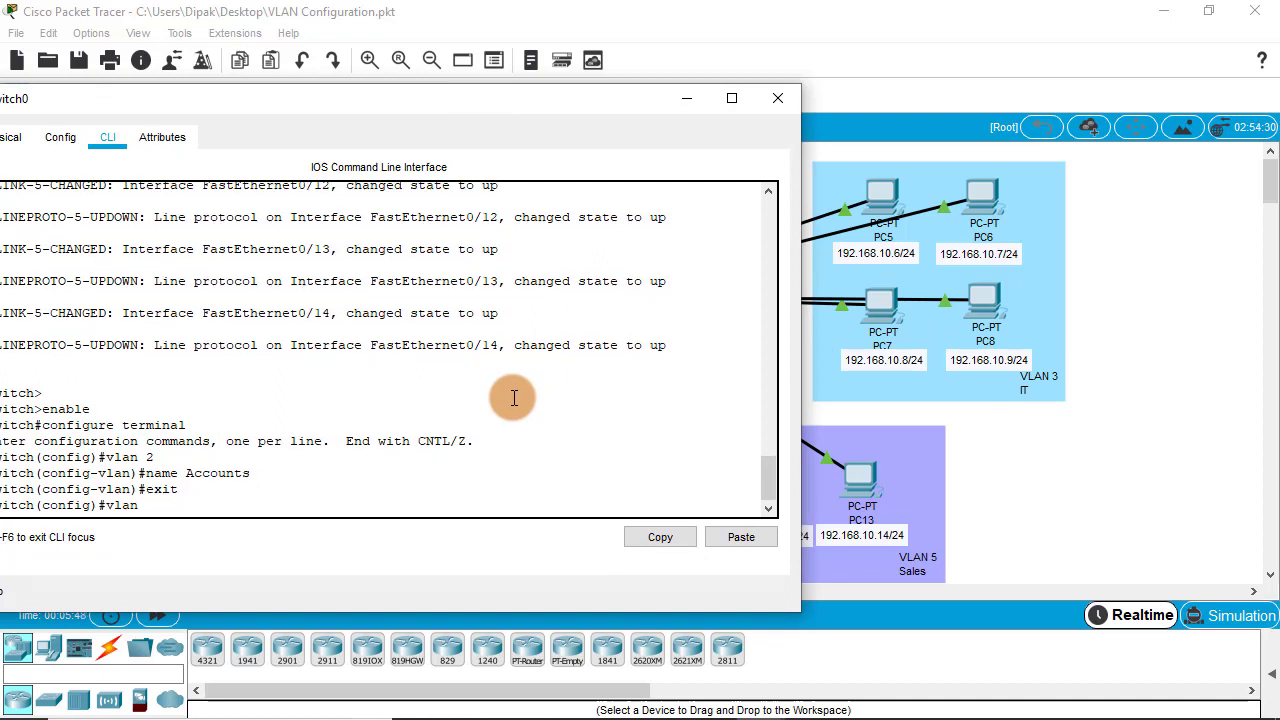
text( 3)
key(Return)
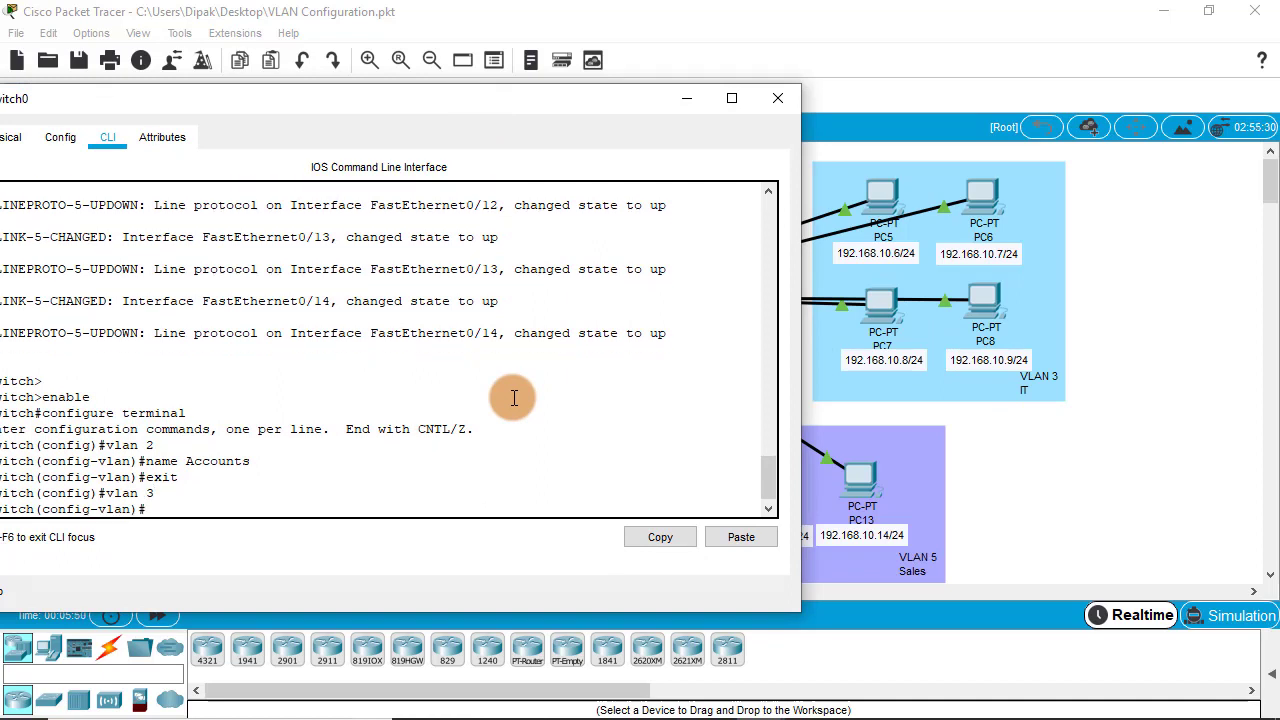
text(name IT)
key(Return)
text(e)
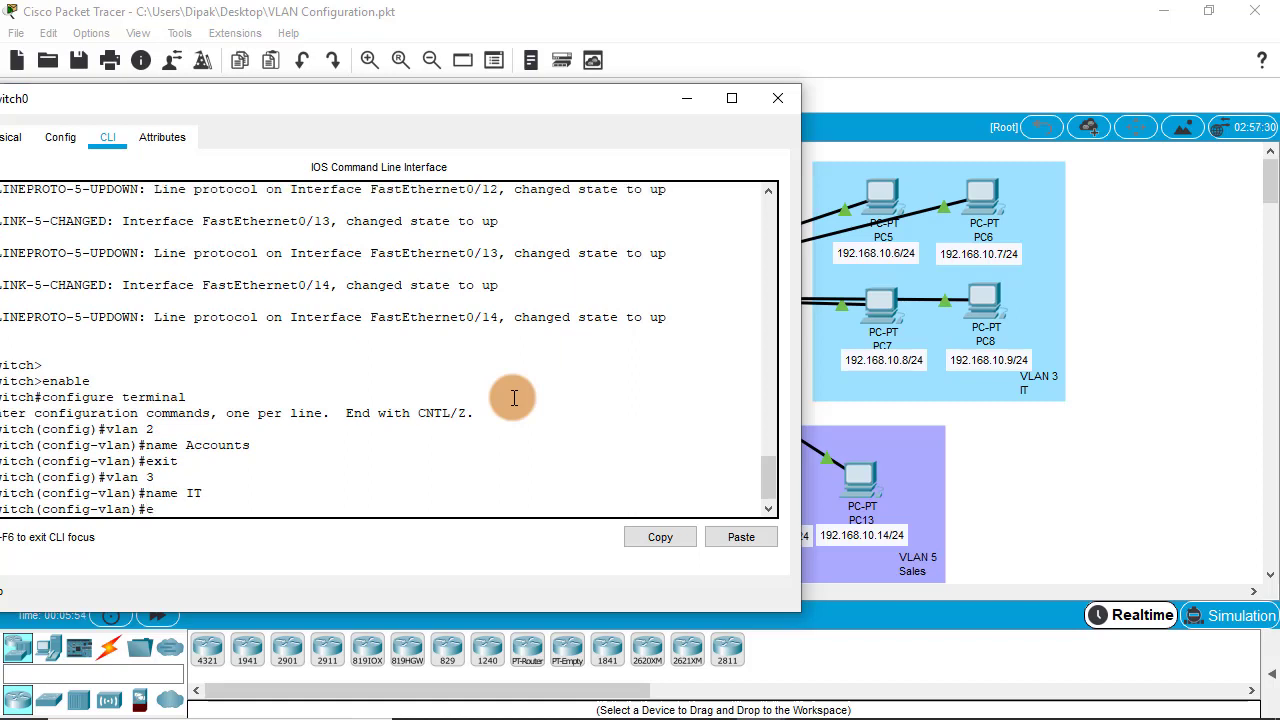
text(xit)
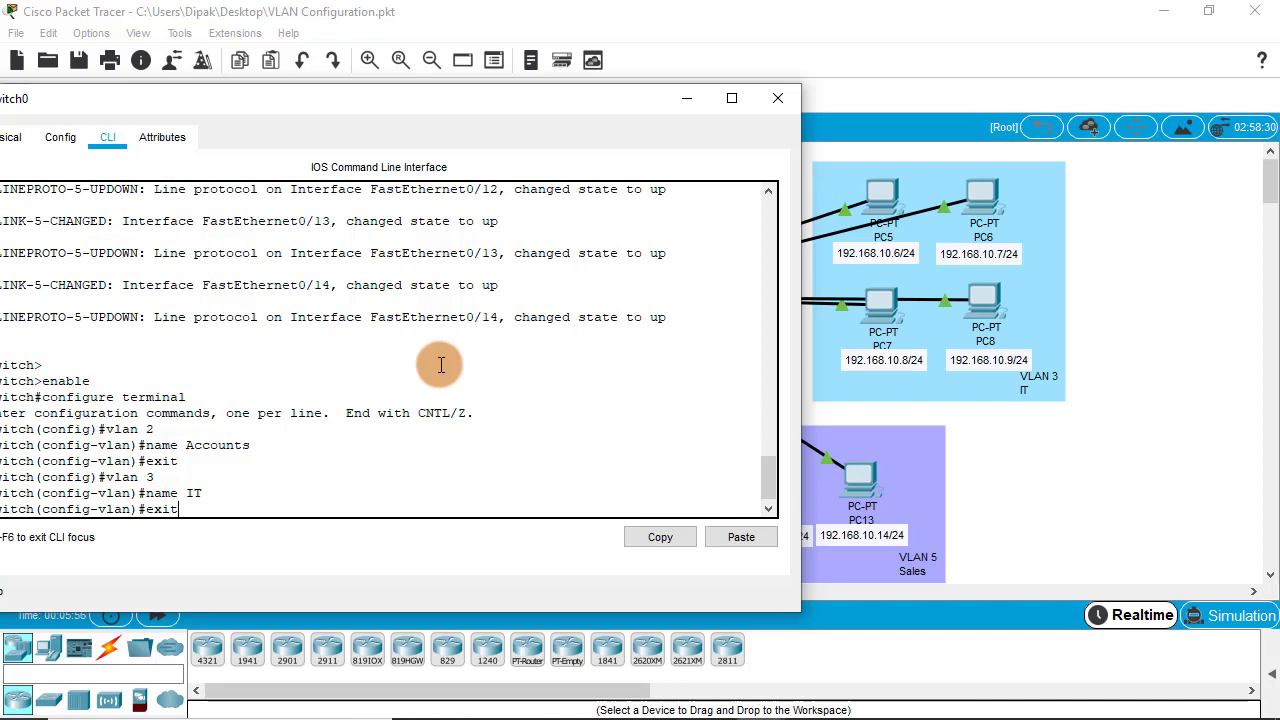
key(Return)
- Create VLAN 4 on Switch0 with the name HR, and return to global configuration mode
text(vlan)
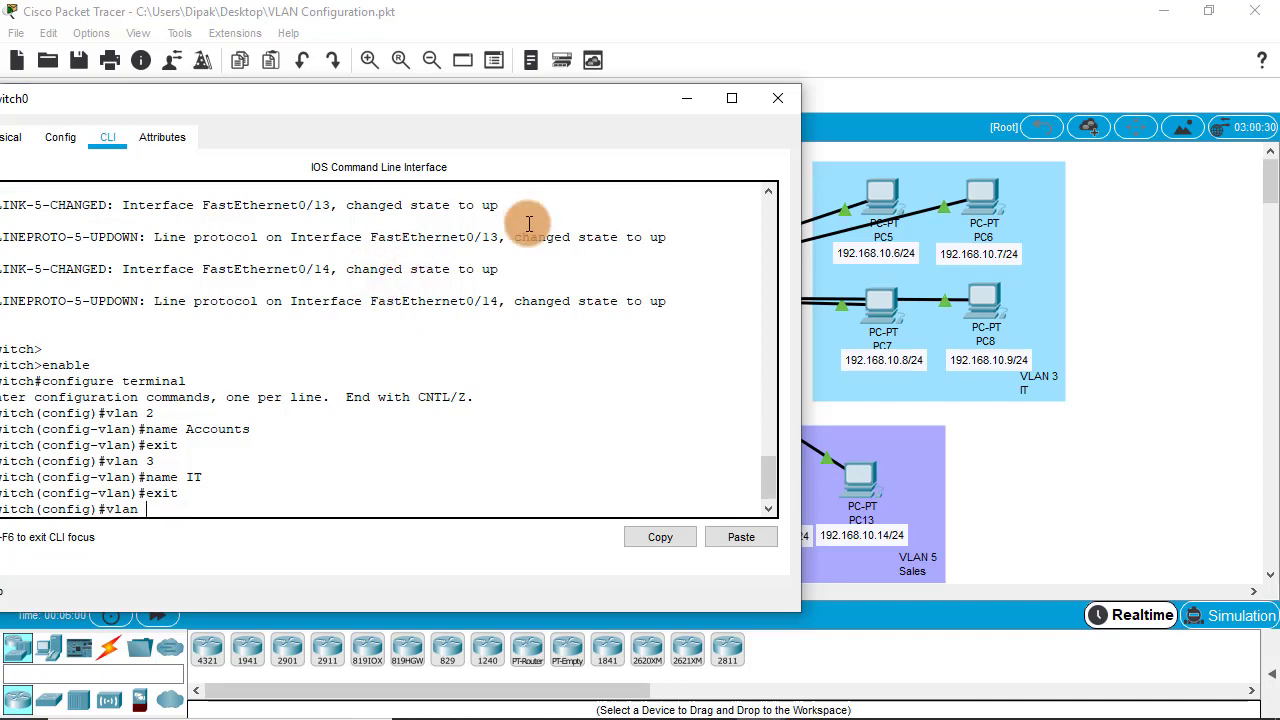
text( 4)
key(Return)
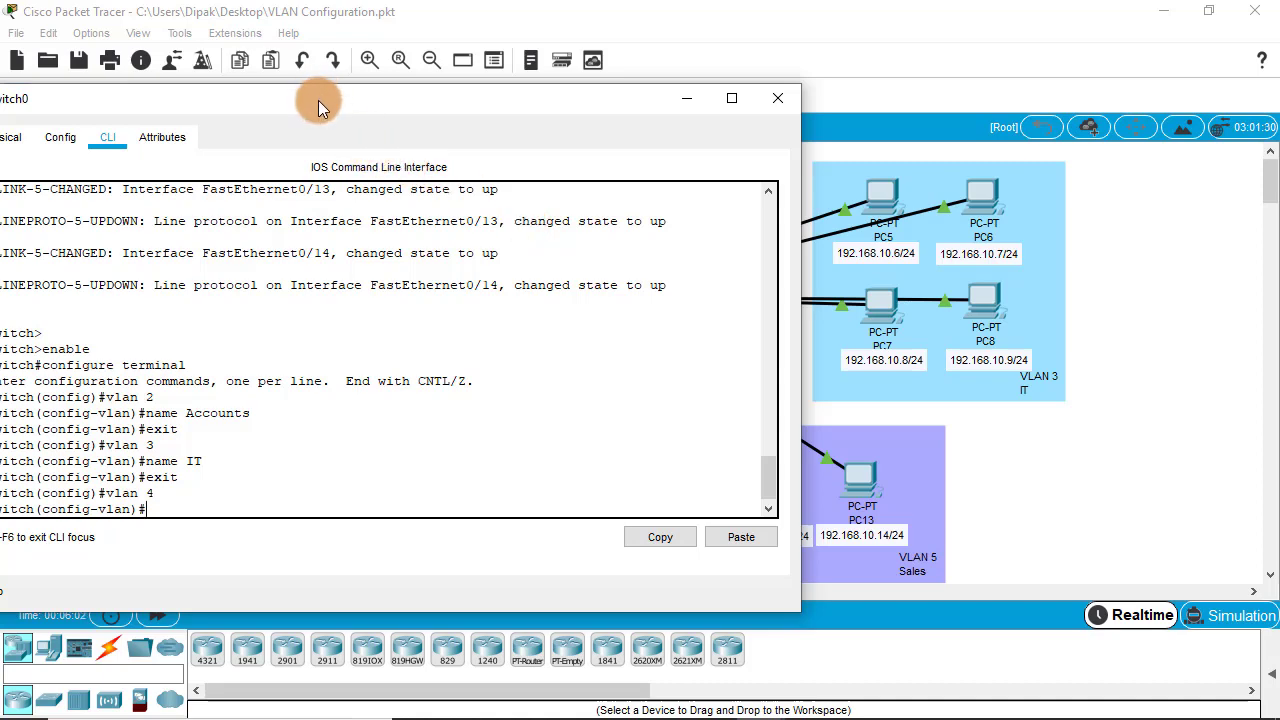
drag(318, 100, 472, 87)
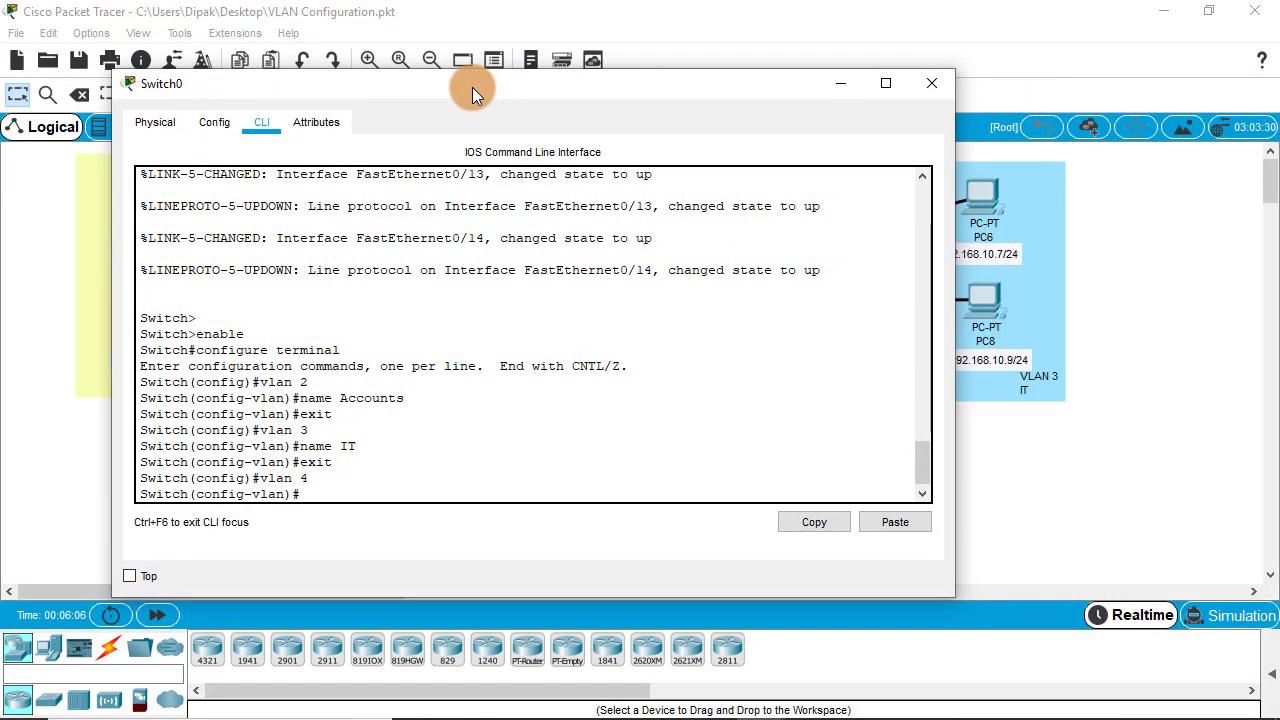
text(name HR)
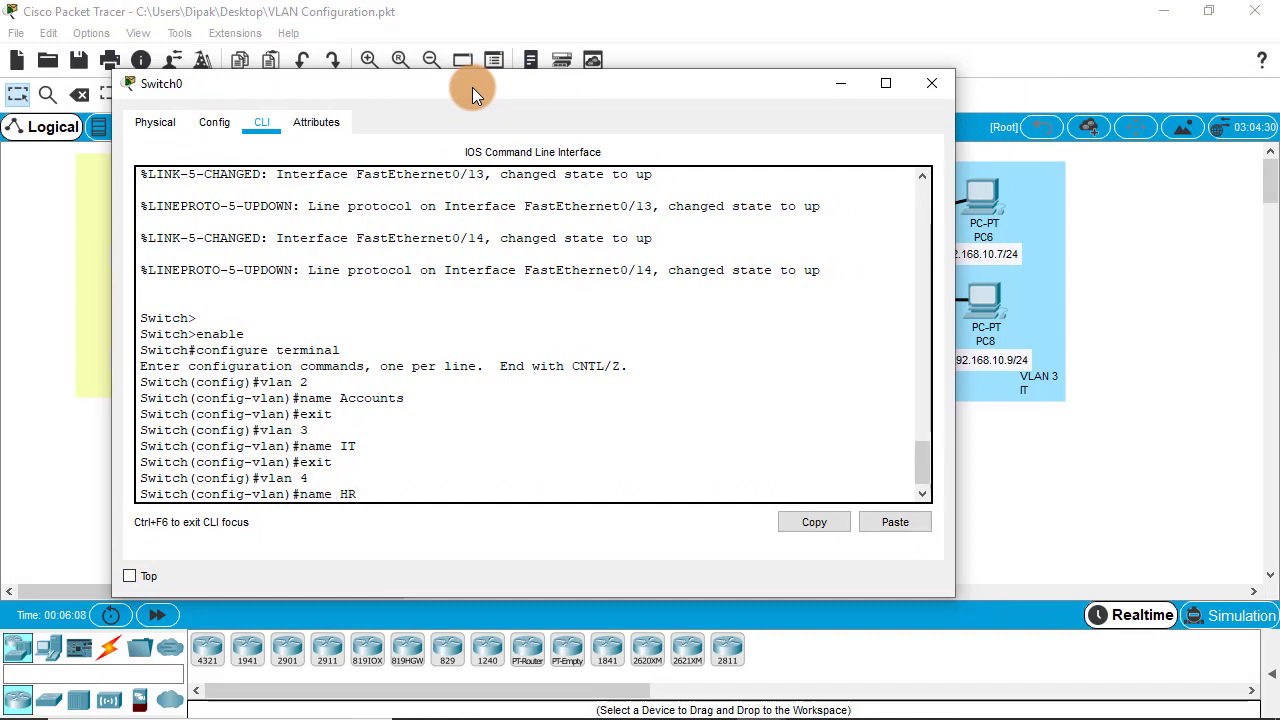
key(Return)
text(exi)
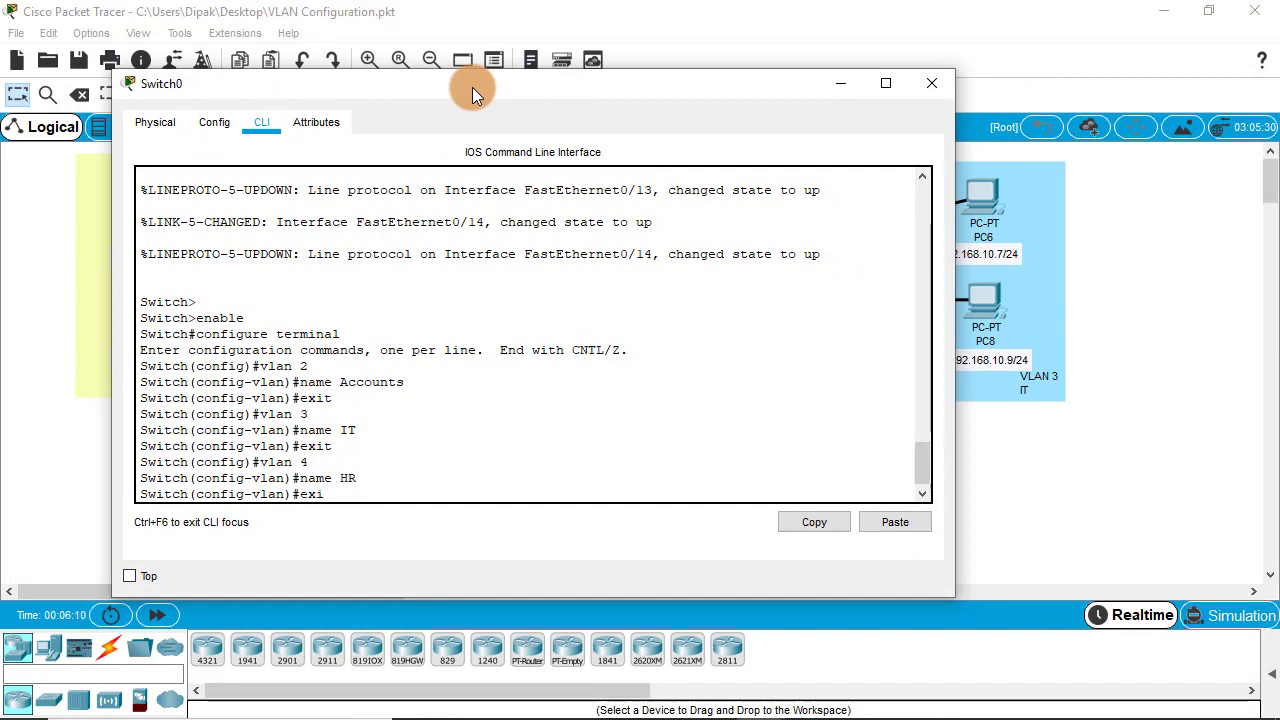
text(t)
key(Return)
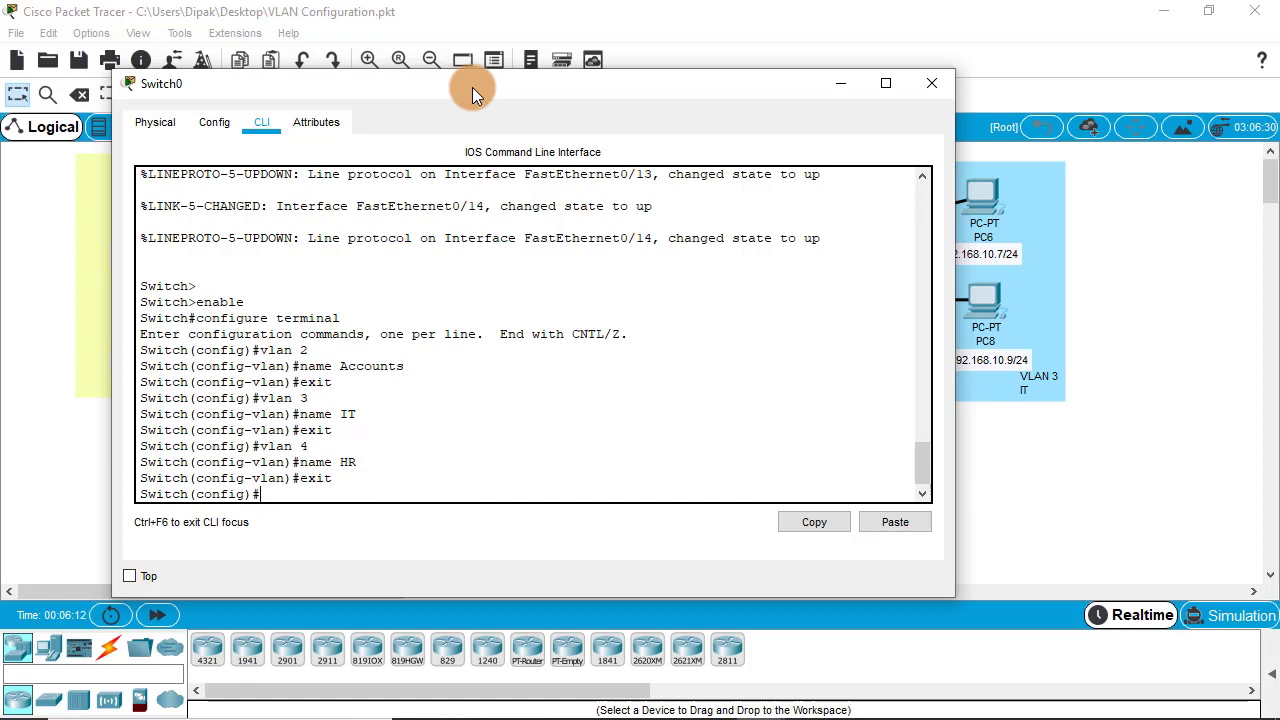
- Create VLAN 5 on Switch0 with the name Sales, and return to global configuration mode
text(vlan 5)
key(Return)
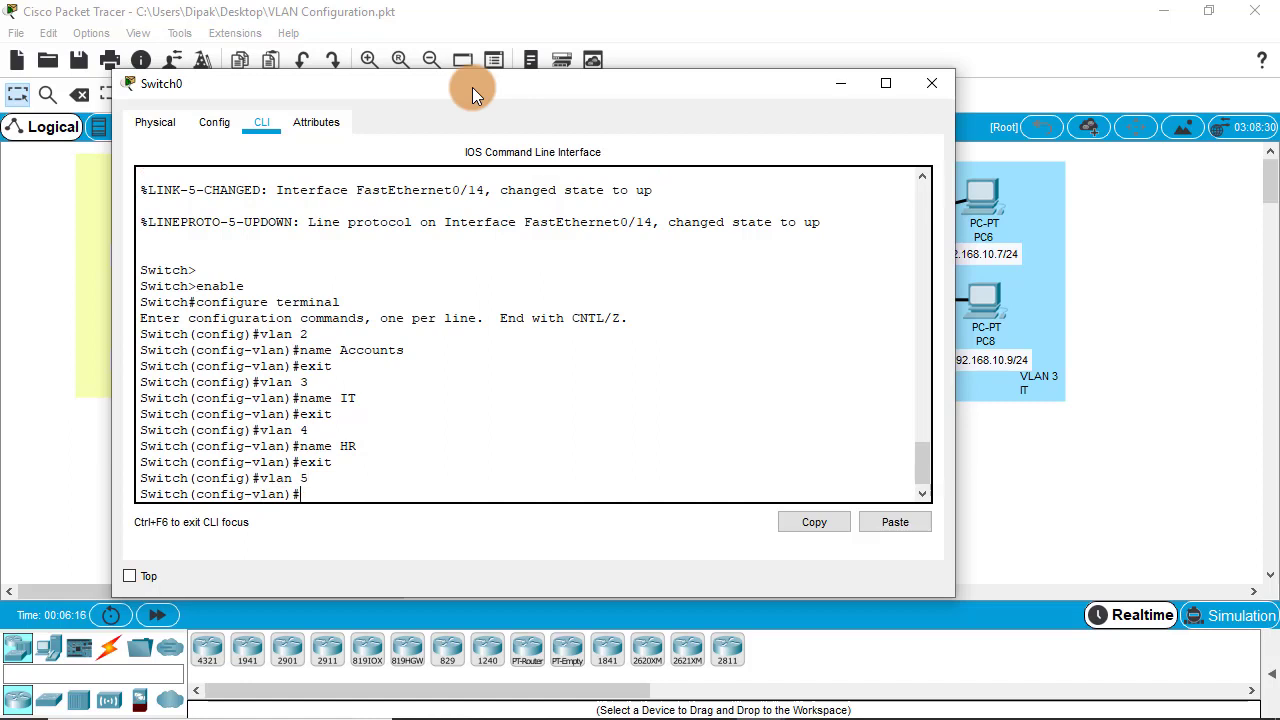
text(nm)
text(me)
key(Return)
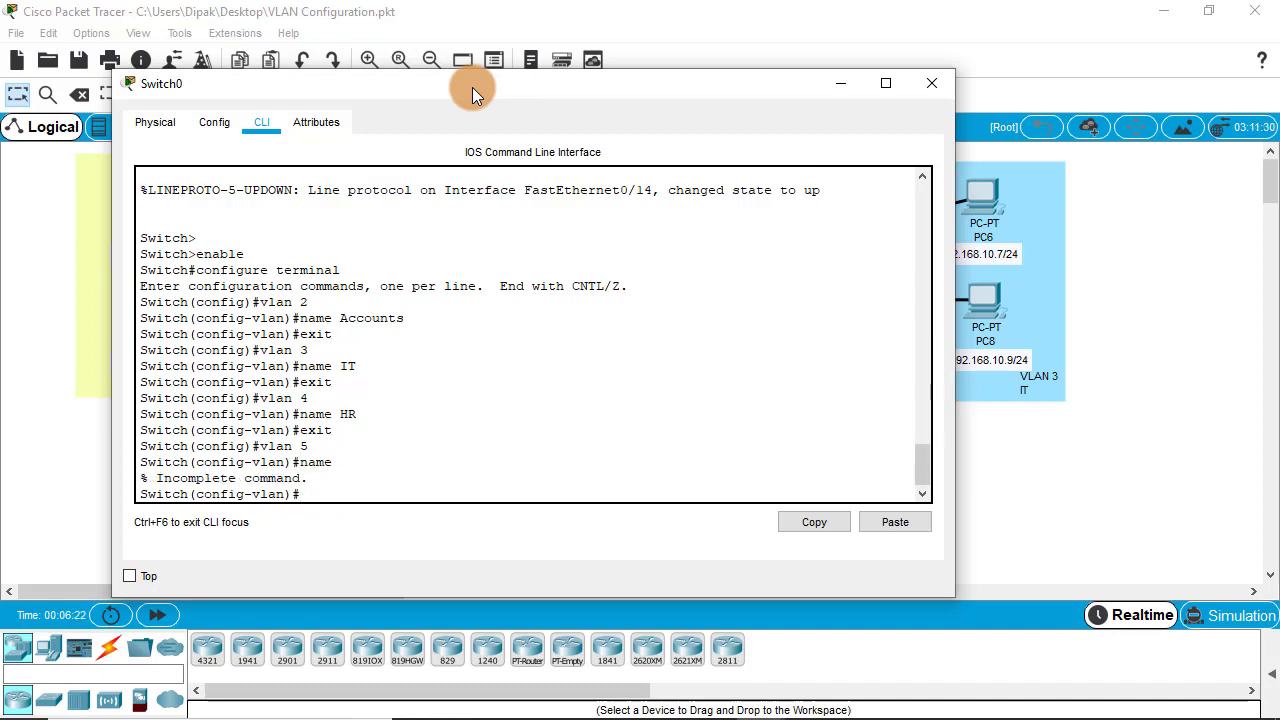
text(name)
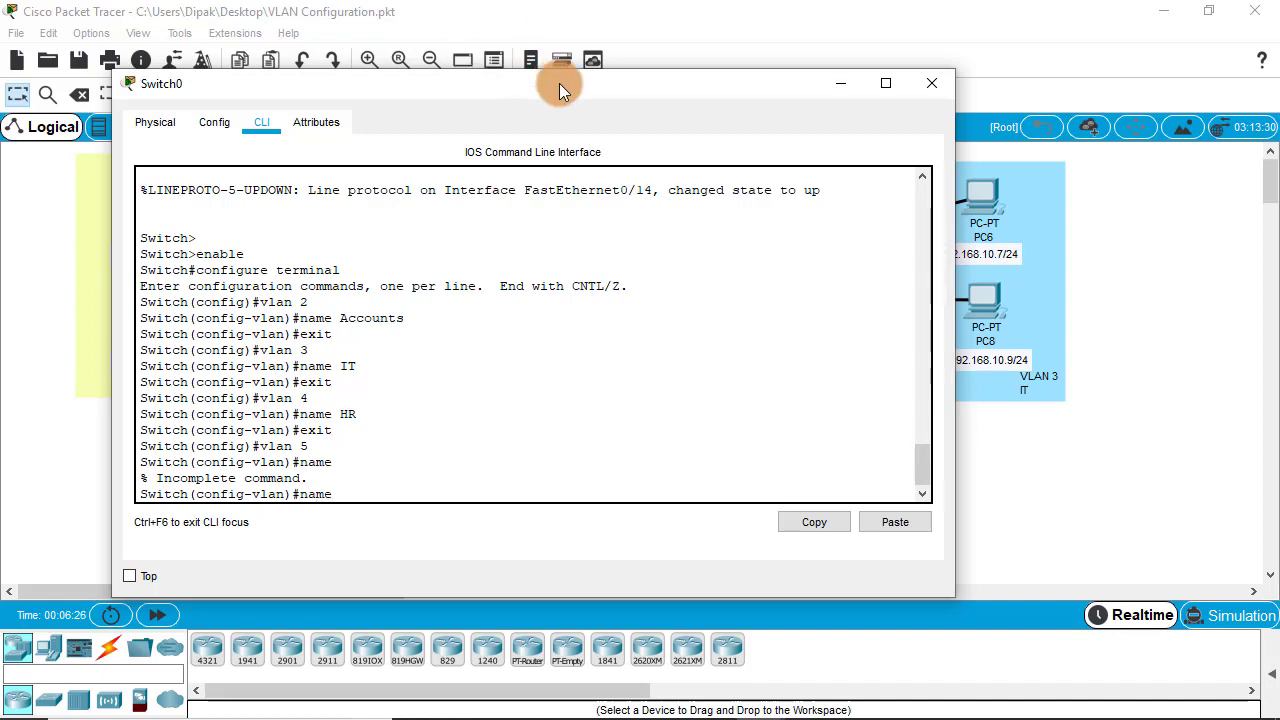
drag(530, 89, 460, 104)
text(Sales)
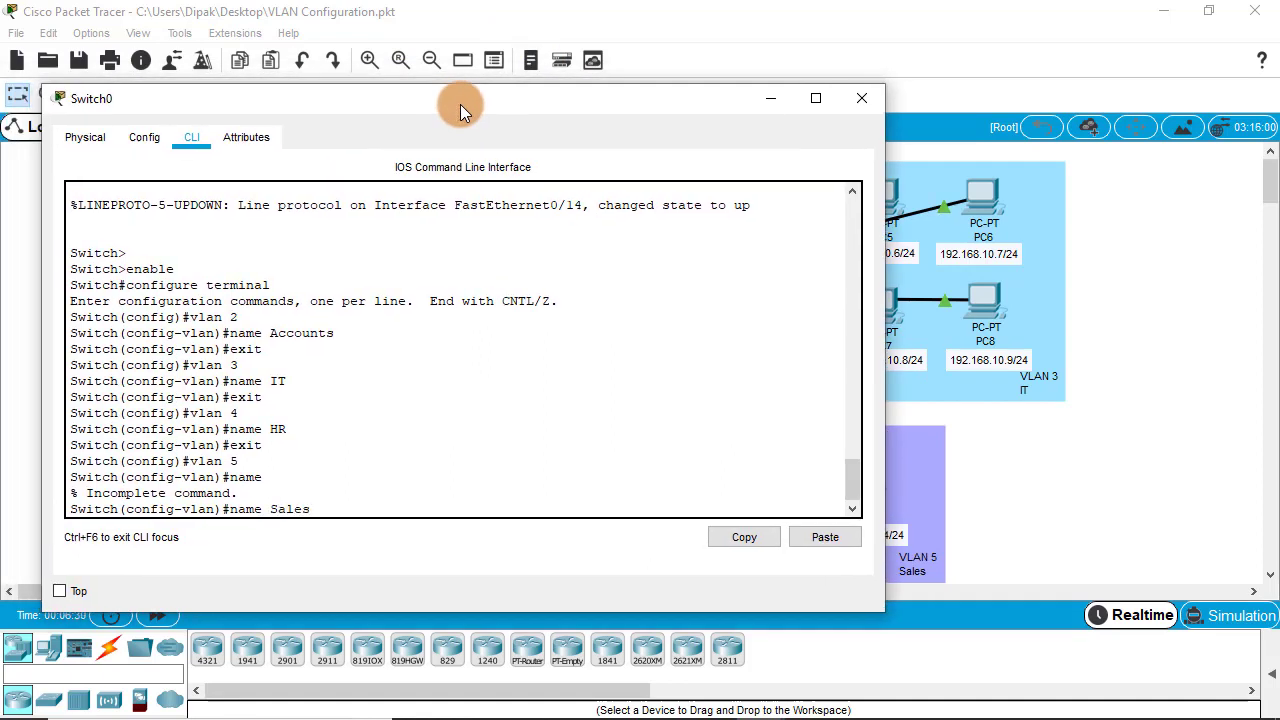
key(Return)
text(exit)
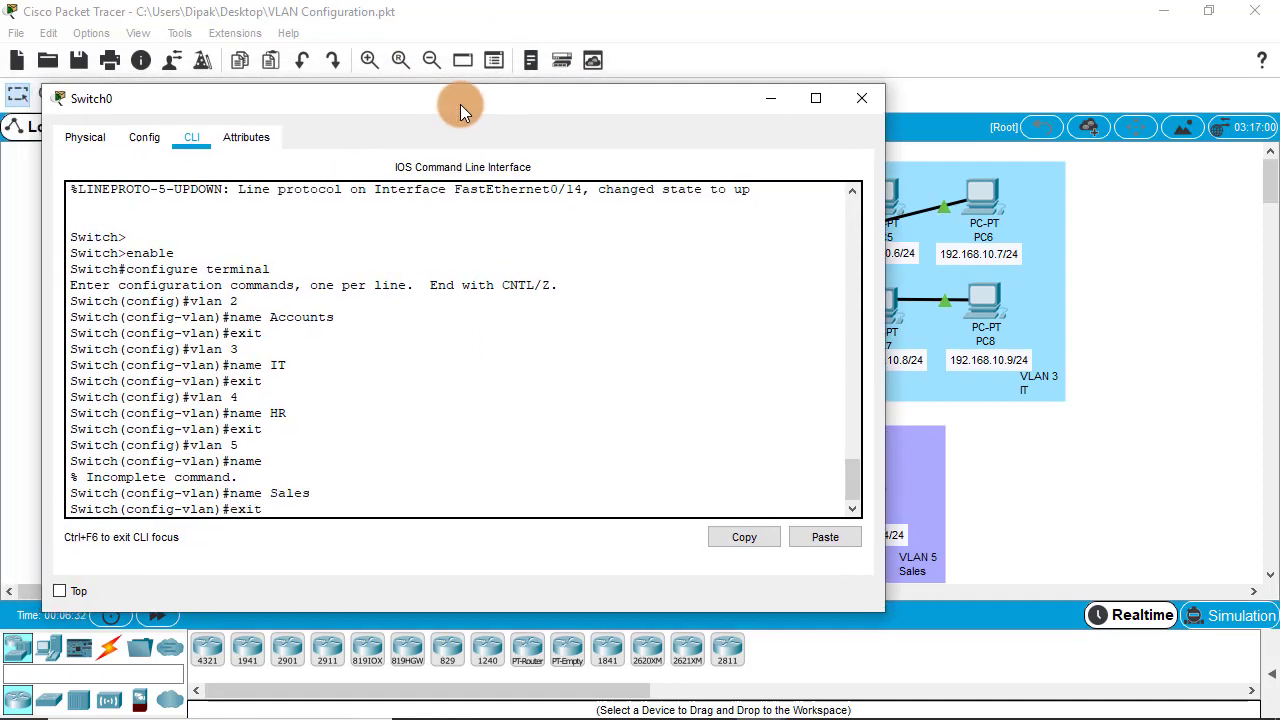
key(Return)
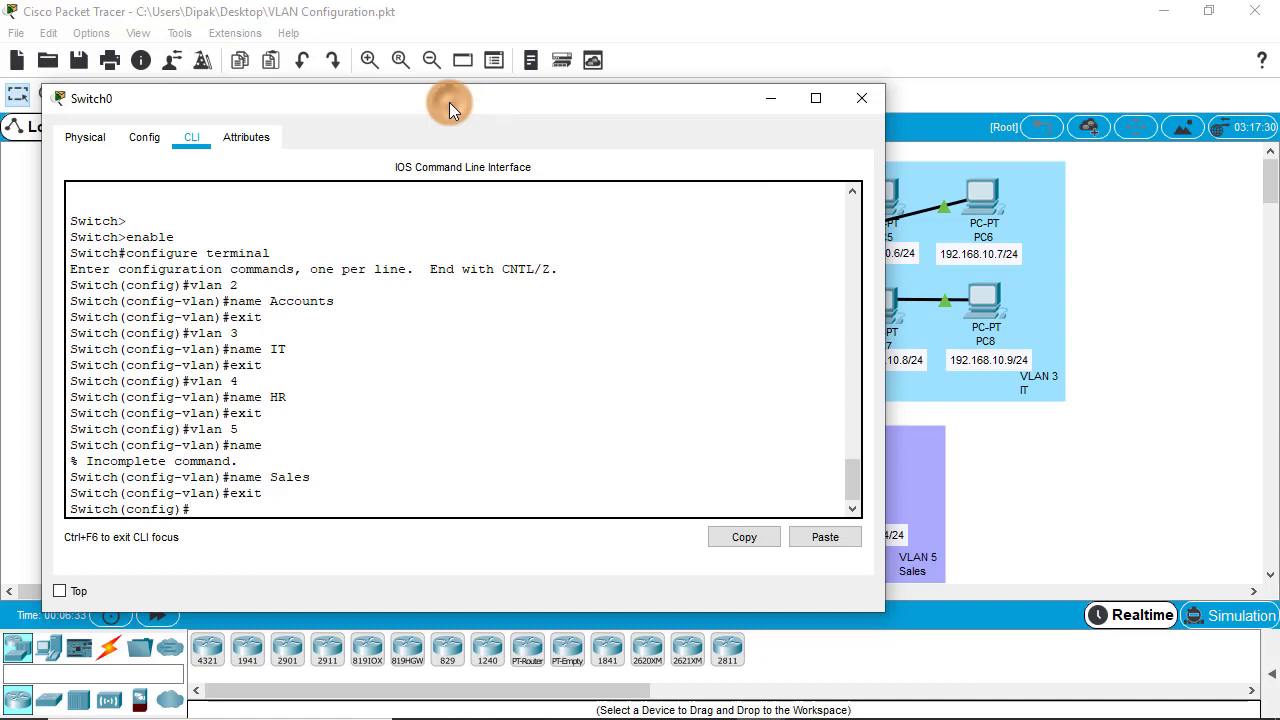
- Assign interface FastEthernet 0/1 to access VLAN 2, and return to global configuration mode
drag(449, 102, 850, 139)
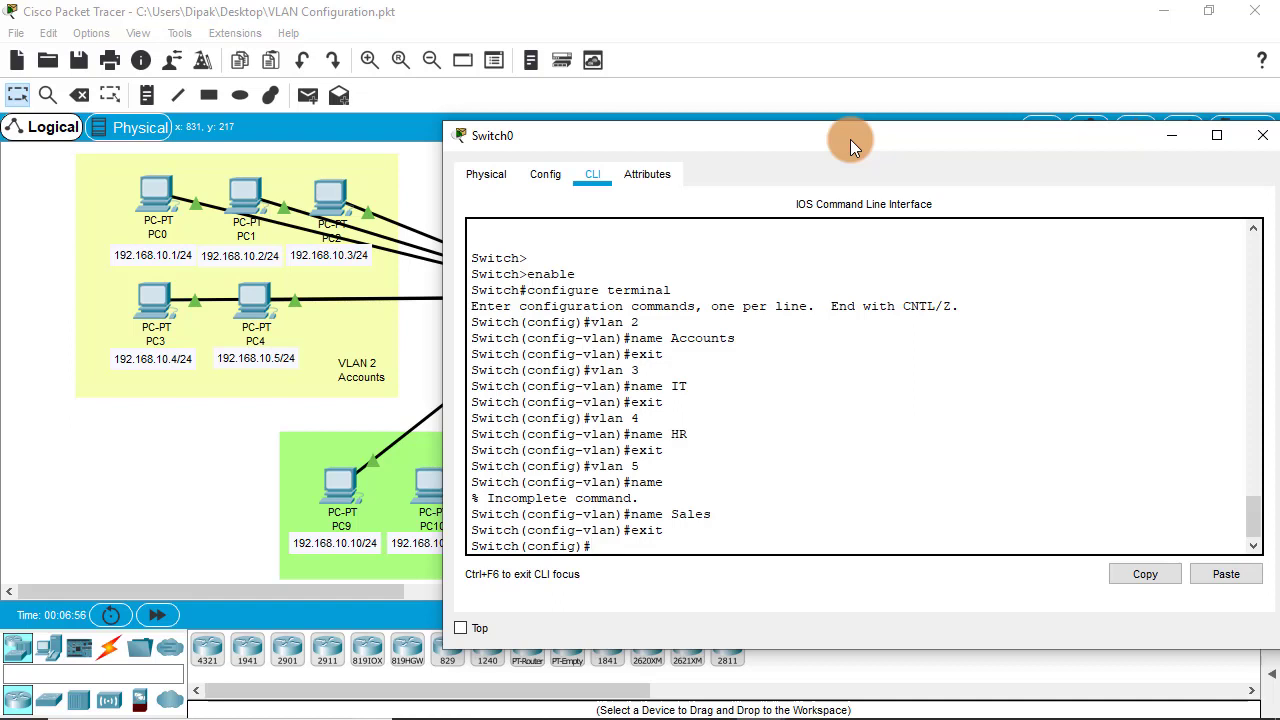
text(interface fastethere)
key(BackSpace)
text(net 0)
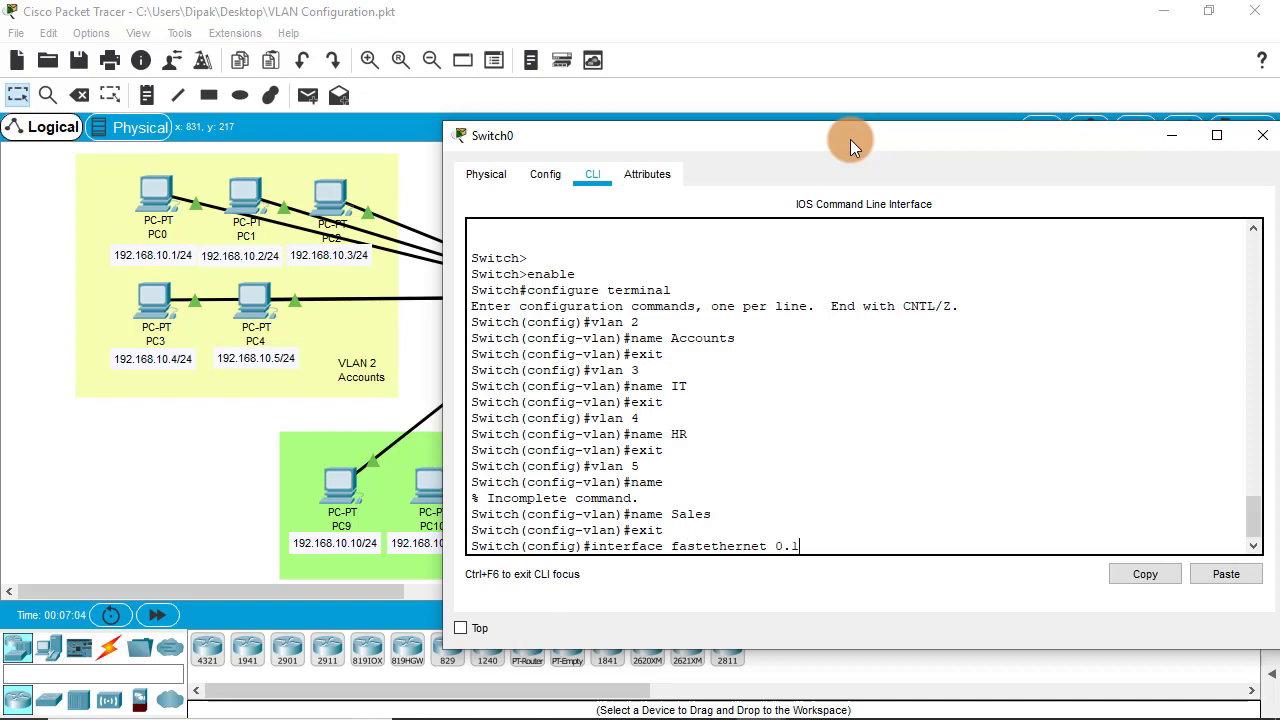
text(/1)
key(Return)
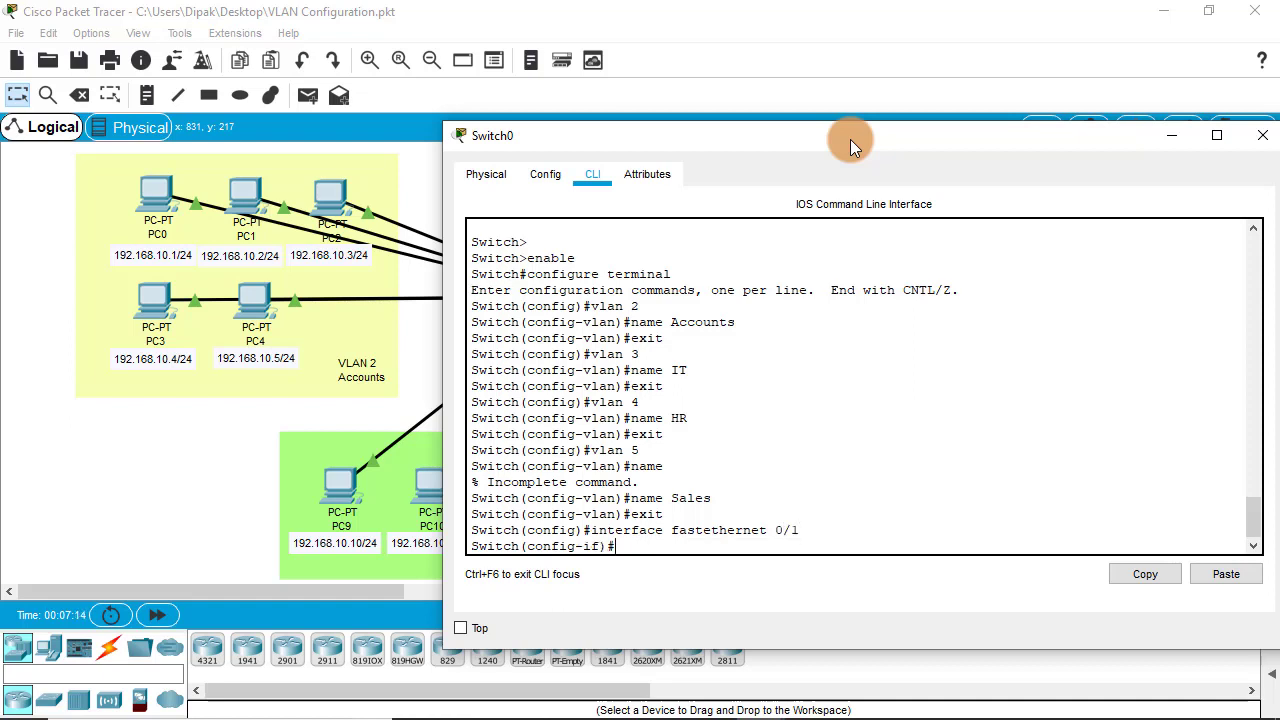
text(switchport access vlan 2)
key(Return)
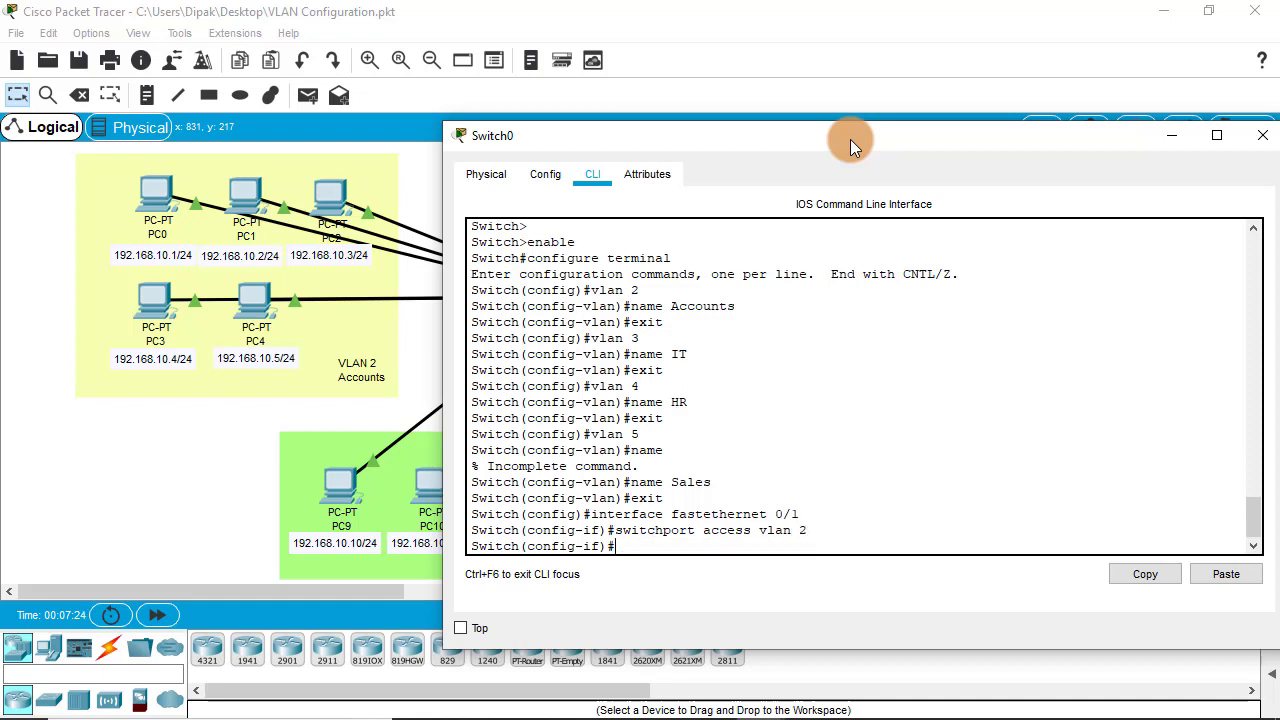
text(exi)
text(t)
key(Return)
- Assign interface FastEthernet 0/2 to access VLAN 2, and return to global configuration mode
text(i)
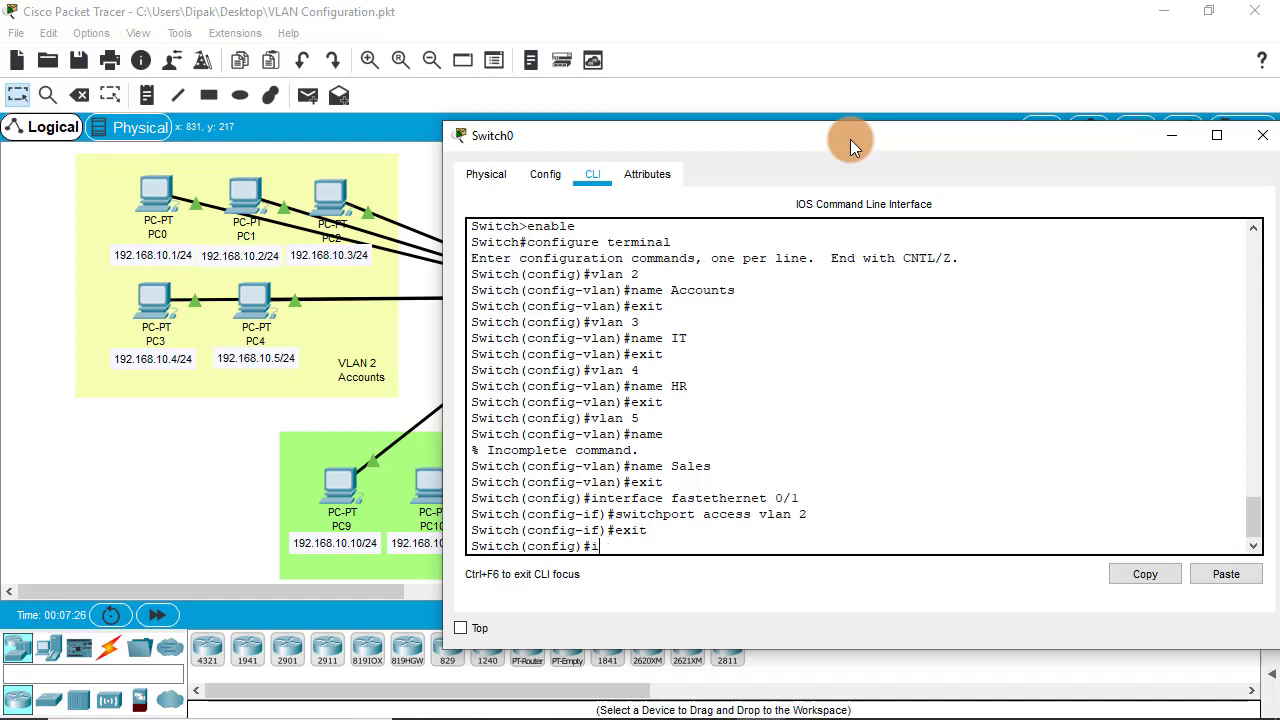
text(nterface fastethernet 0/)
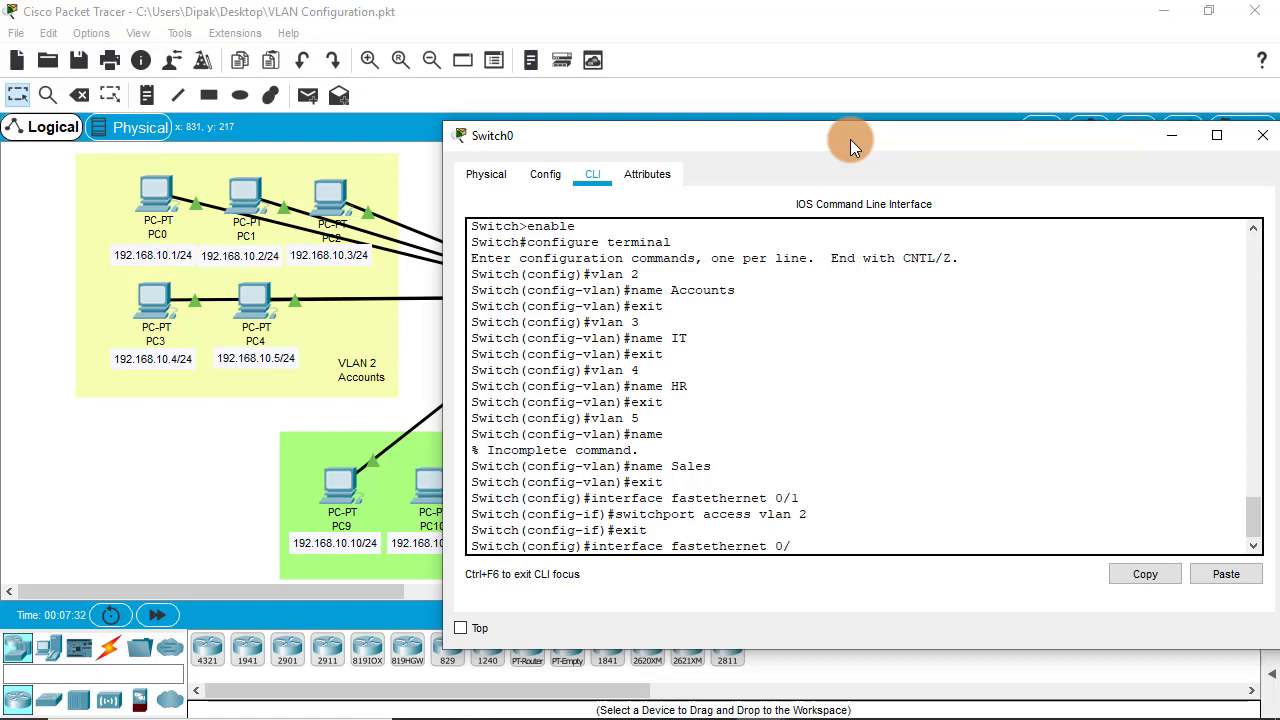
text(2)
key(Return)
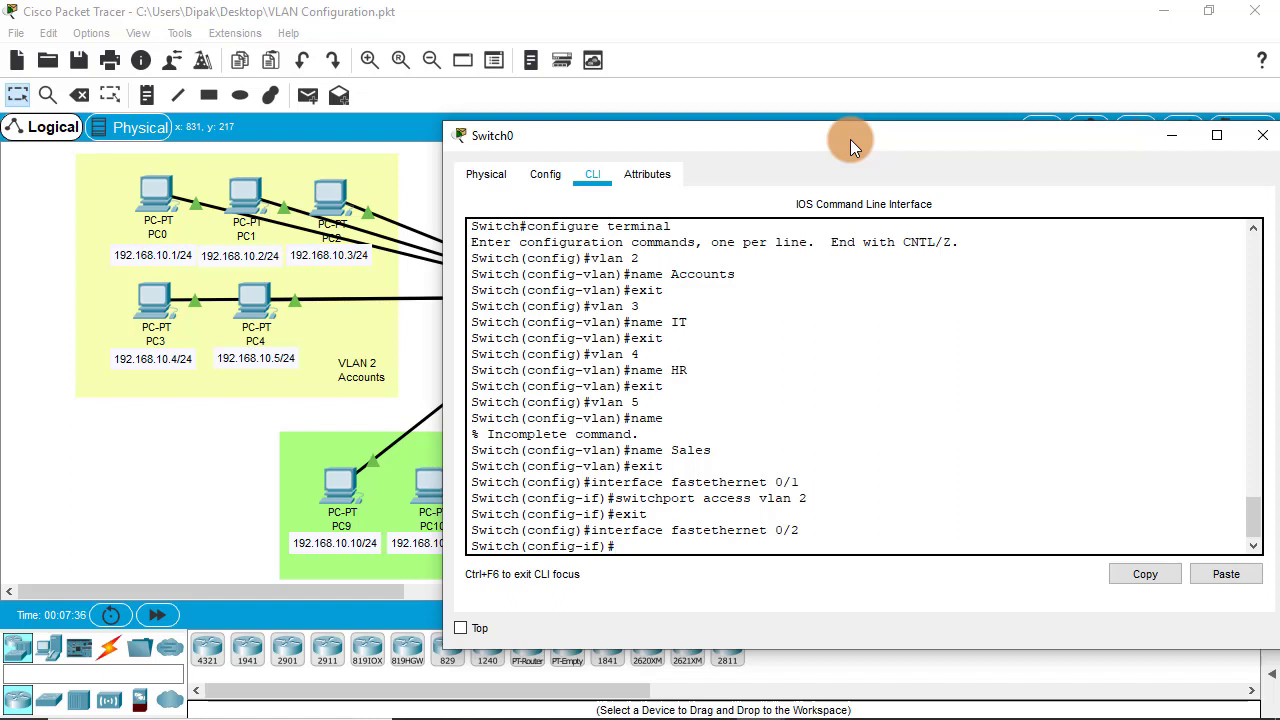
text(switchport access vlan2)
key(BackSpace)
text(2)
key(Return)
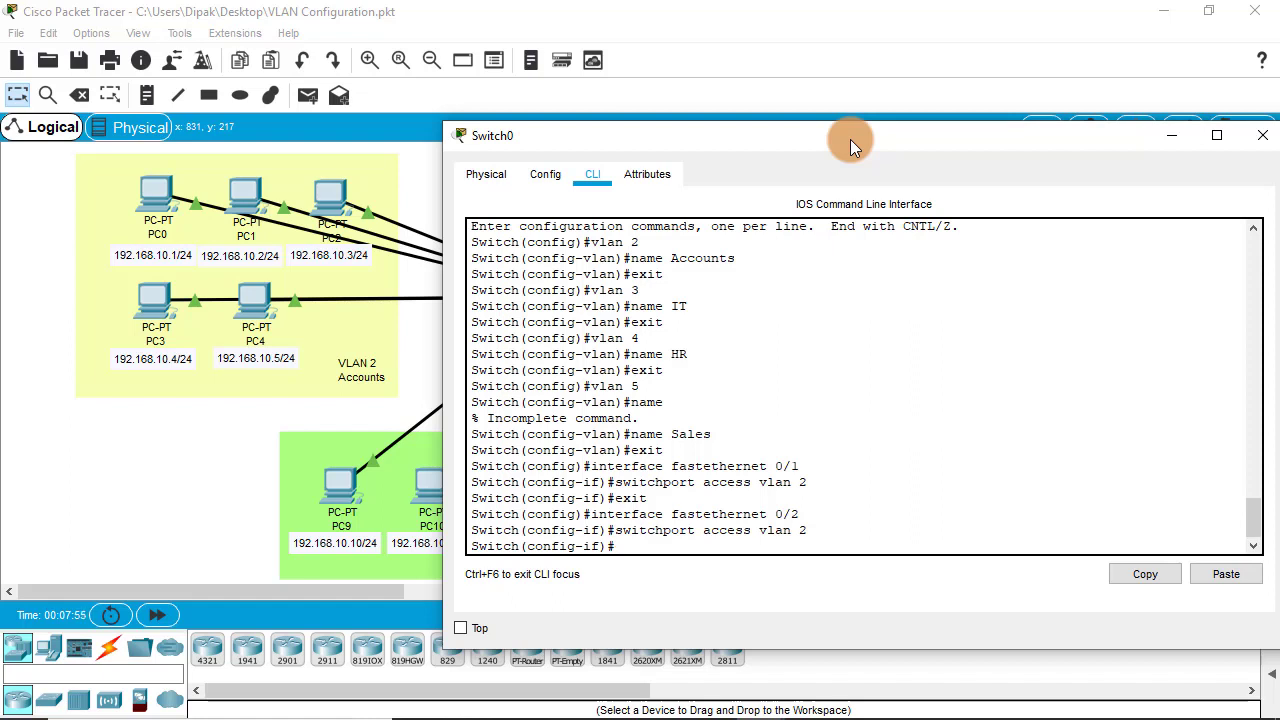
text(exit)
key(Return)
- Assign interface FastEthernet 0/3 to access VLAN 2, and return to global configuration mode
text(interfa)
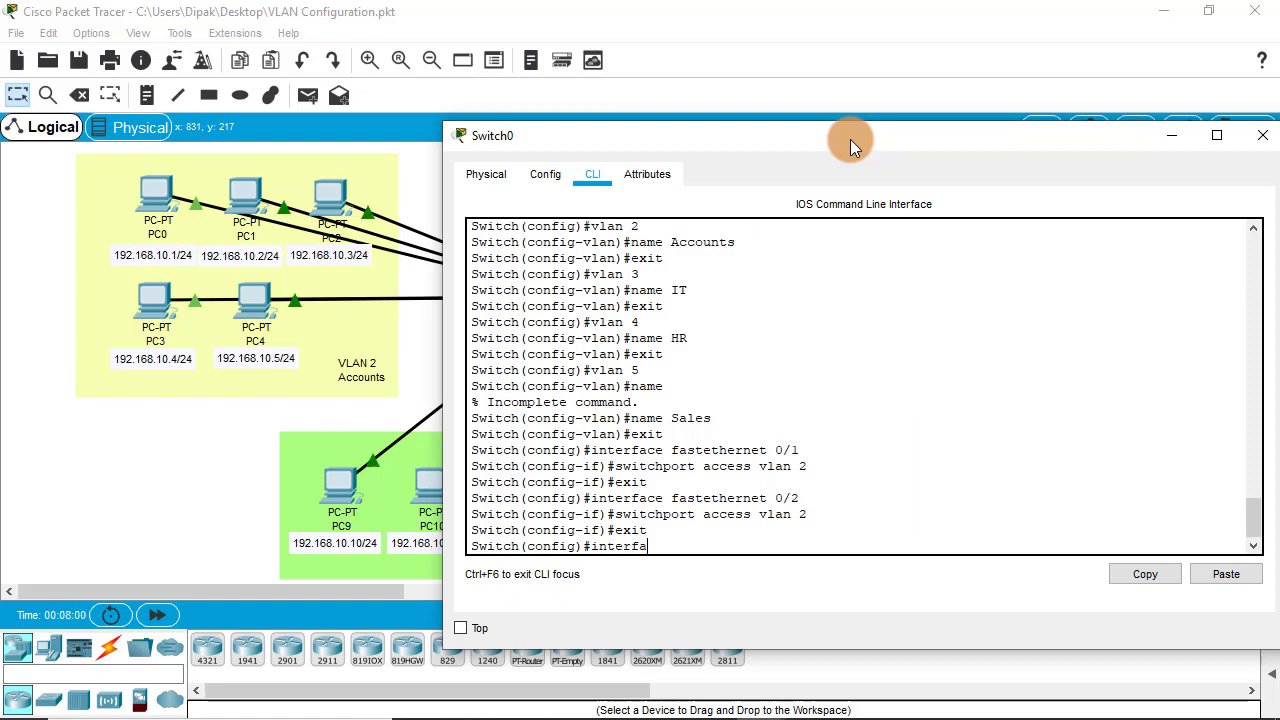
text(ce fastethernet 0)
text(/3)
key(Return)
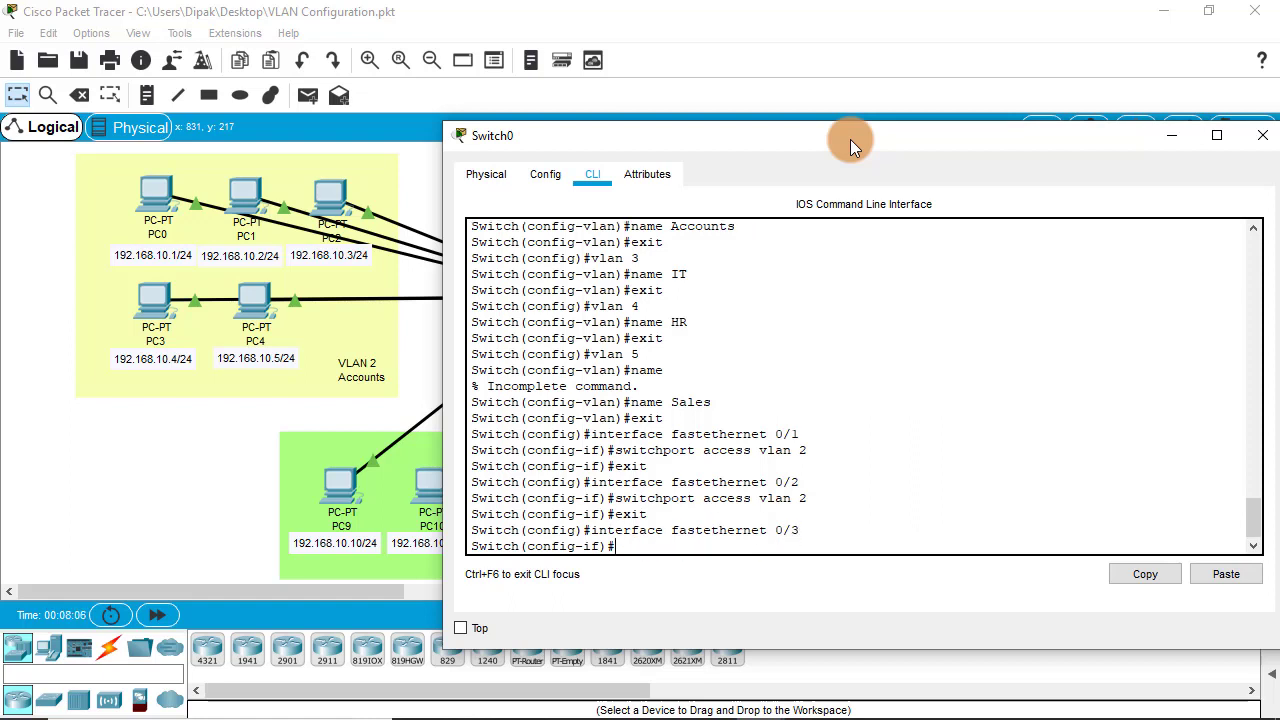
text(switchport access vlan 2)
key(Return)
text(exit)
key(Return)
- Assign interface FastEthernet 0/4 to access VLAN 2, and return to global configuration mode
text(inter)
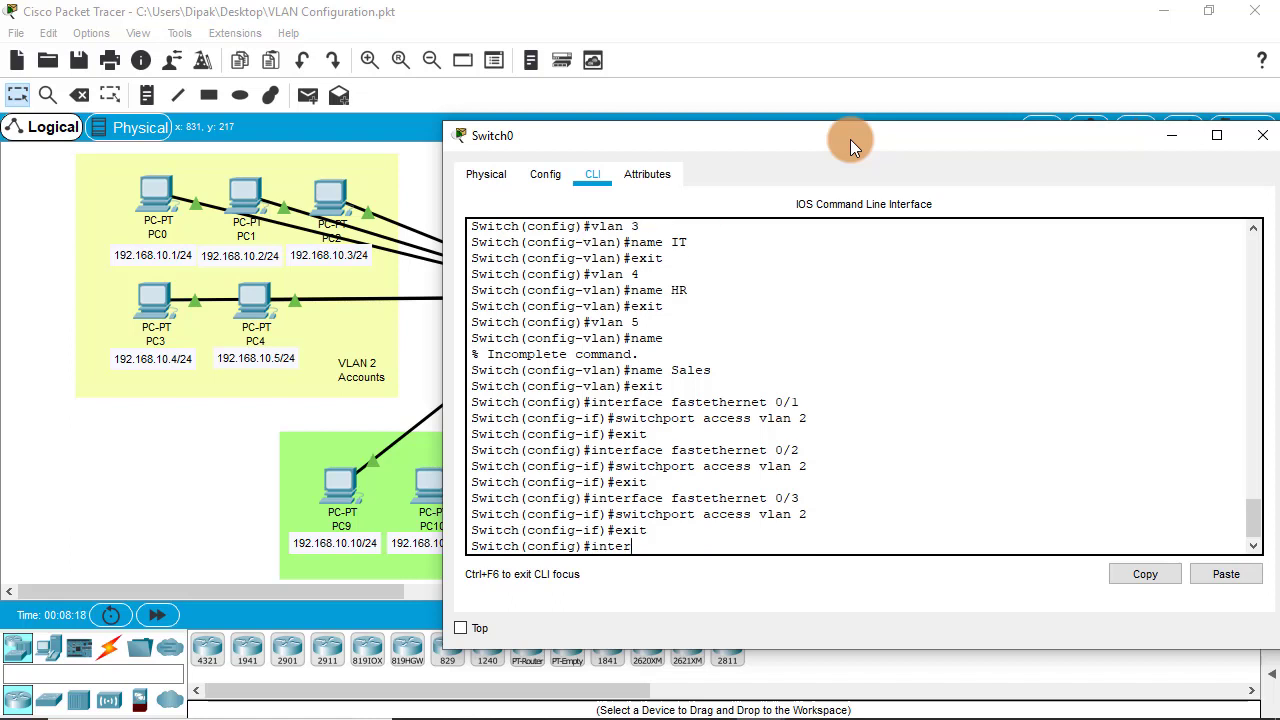
text(face fastethernet 0/4)
key(Return)
text(switchport access vlan 4)
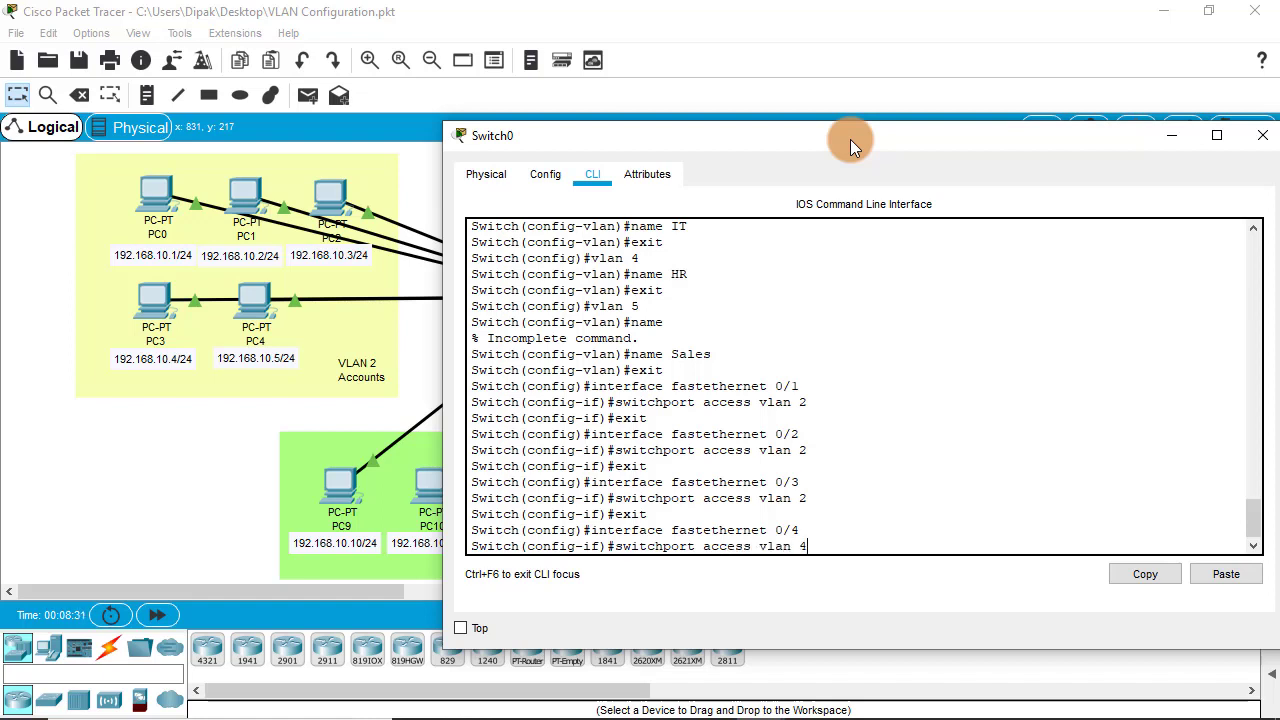
key(BackSpace)
text(2)
key(Return)
text(exit)
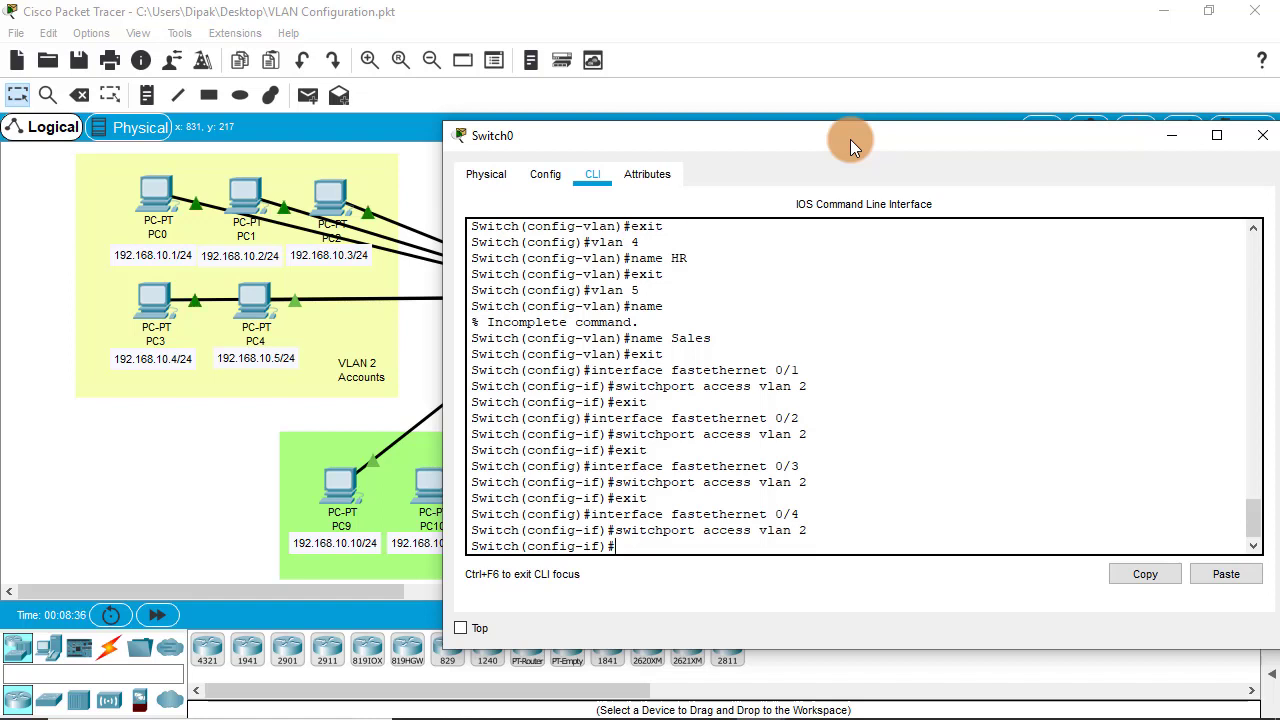
key(Return)
- Assign interface FastEthernet 0/5 to access VLAN 2, and return to global configuration mode
text(interface fasteth)
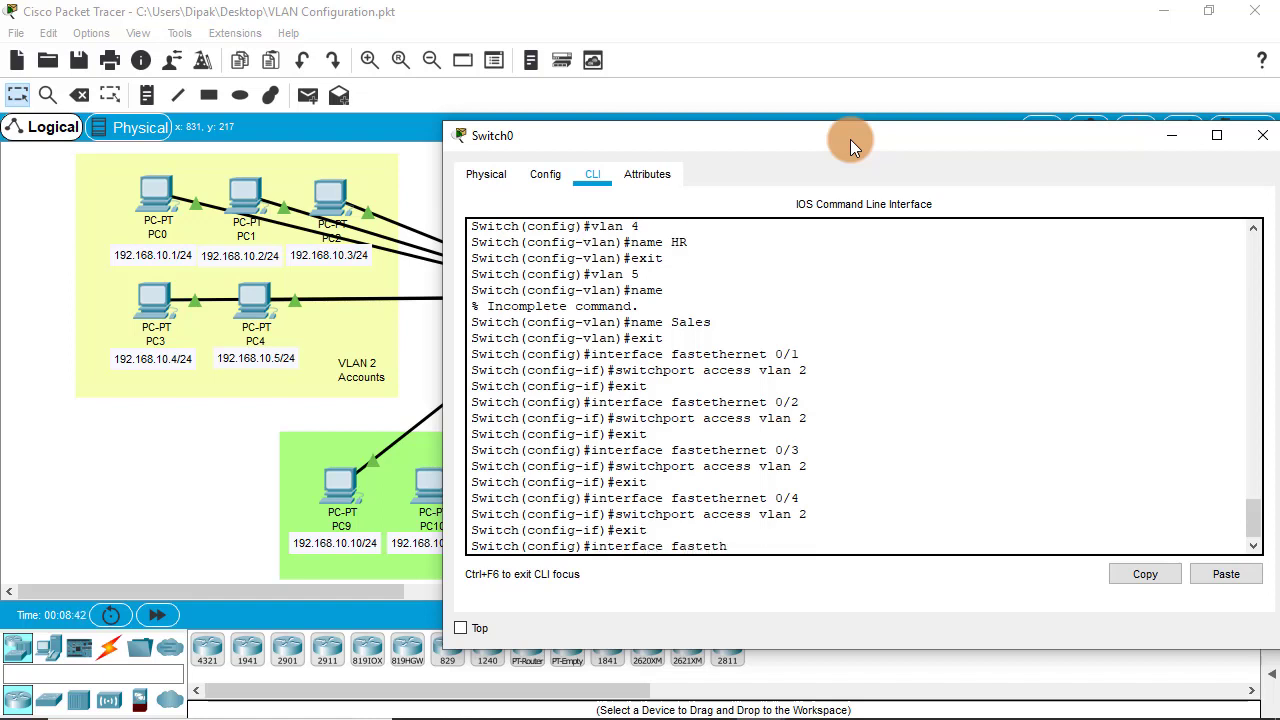
text(ernet 0/5)
key(Return)
text(switc)
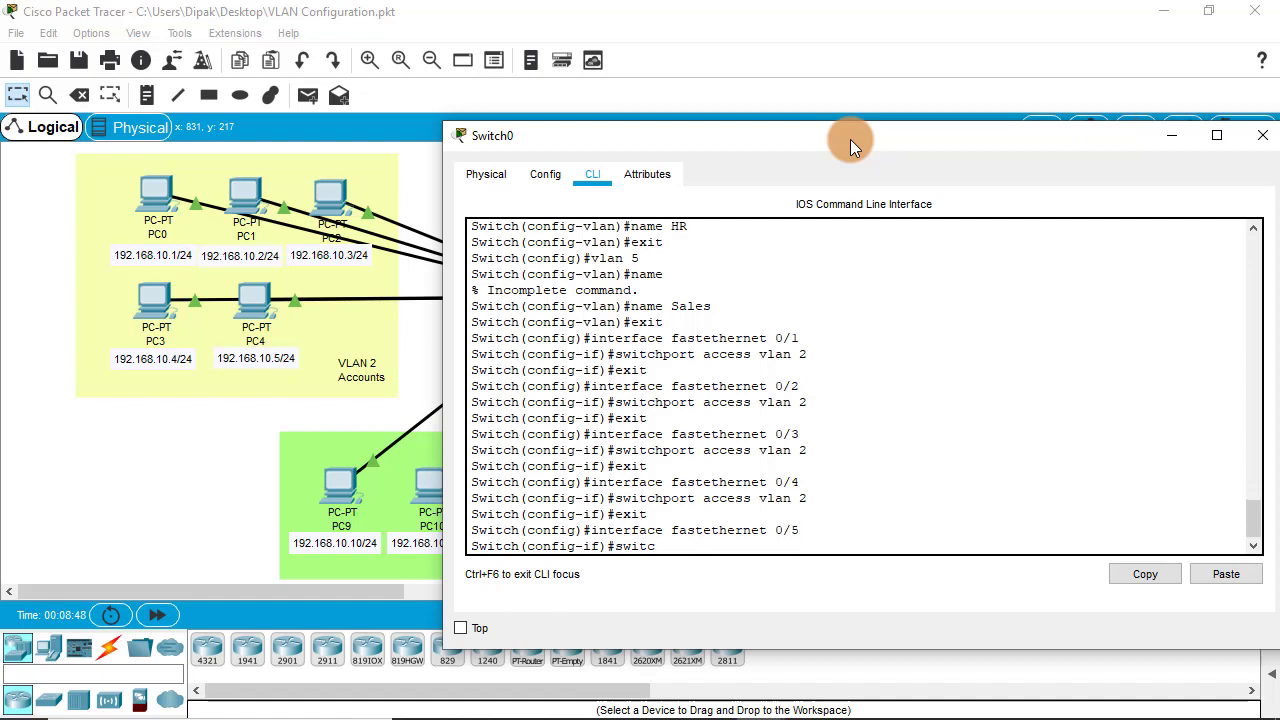
text(hport access vlan 2)
key(Return)
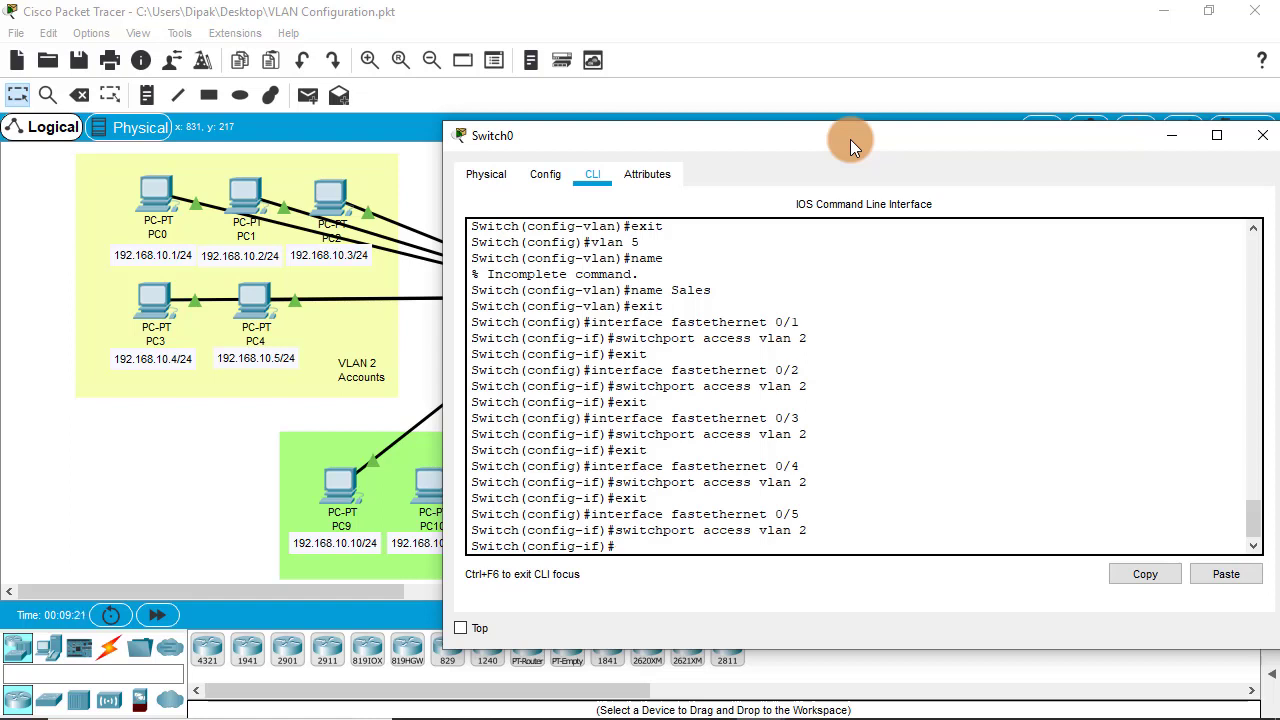
drag(936, 146, 423, 120)
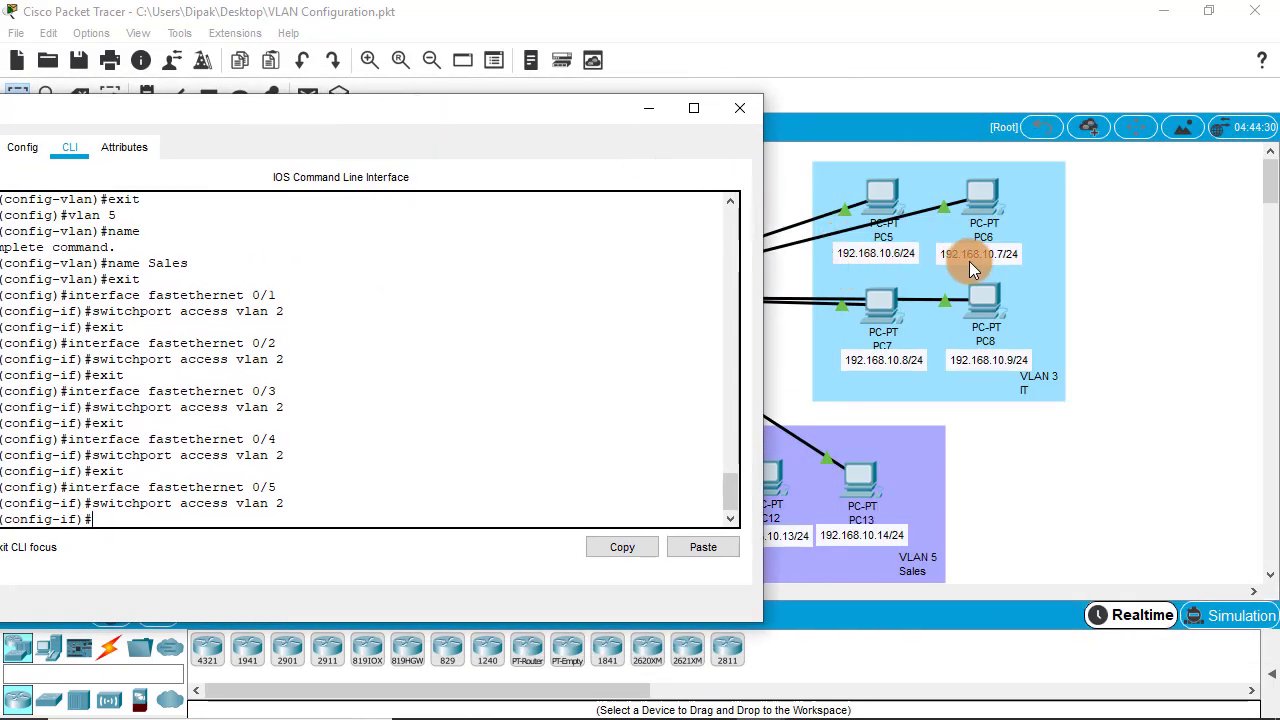
drag(508, 114, 697, 133)
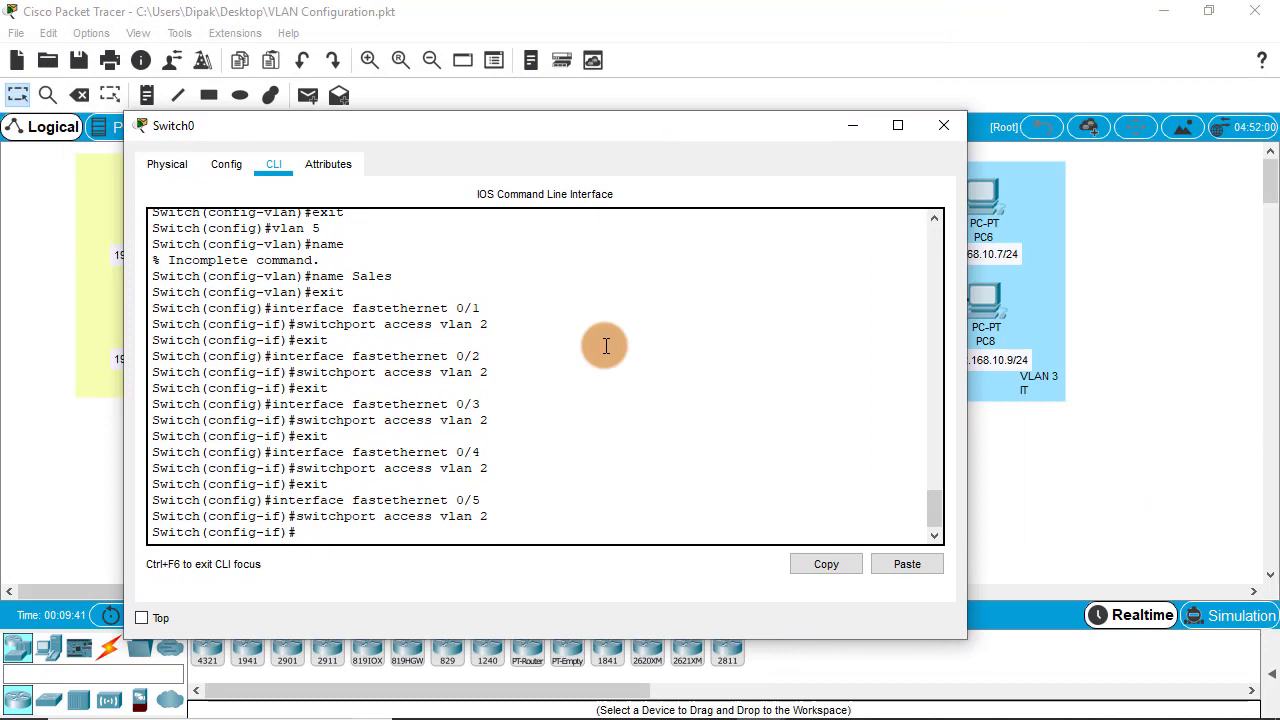
text(exit)
key(Return)
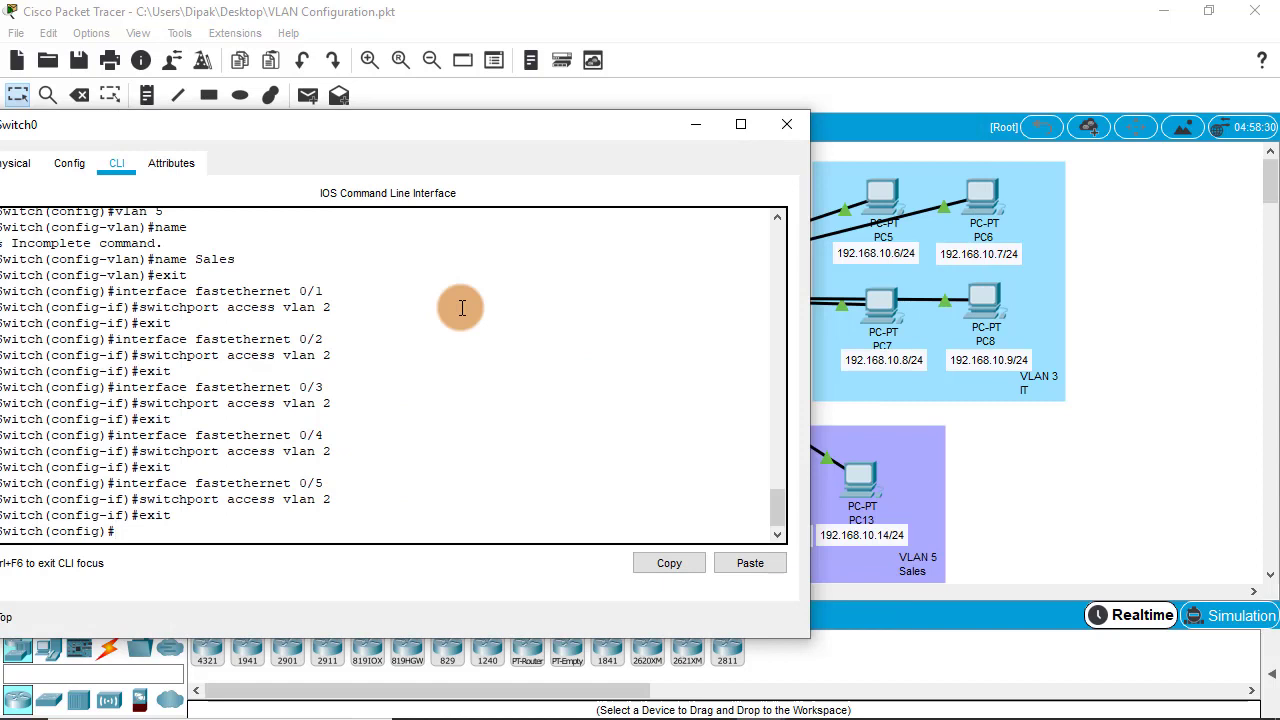
- Assign interface FastEthernet 0/6 to access VLAN 3, and return to global configuration mode
text(interface fastethernet 0)
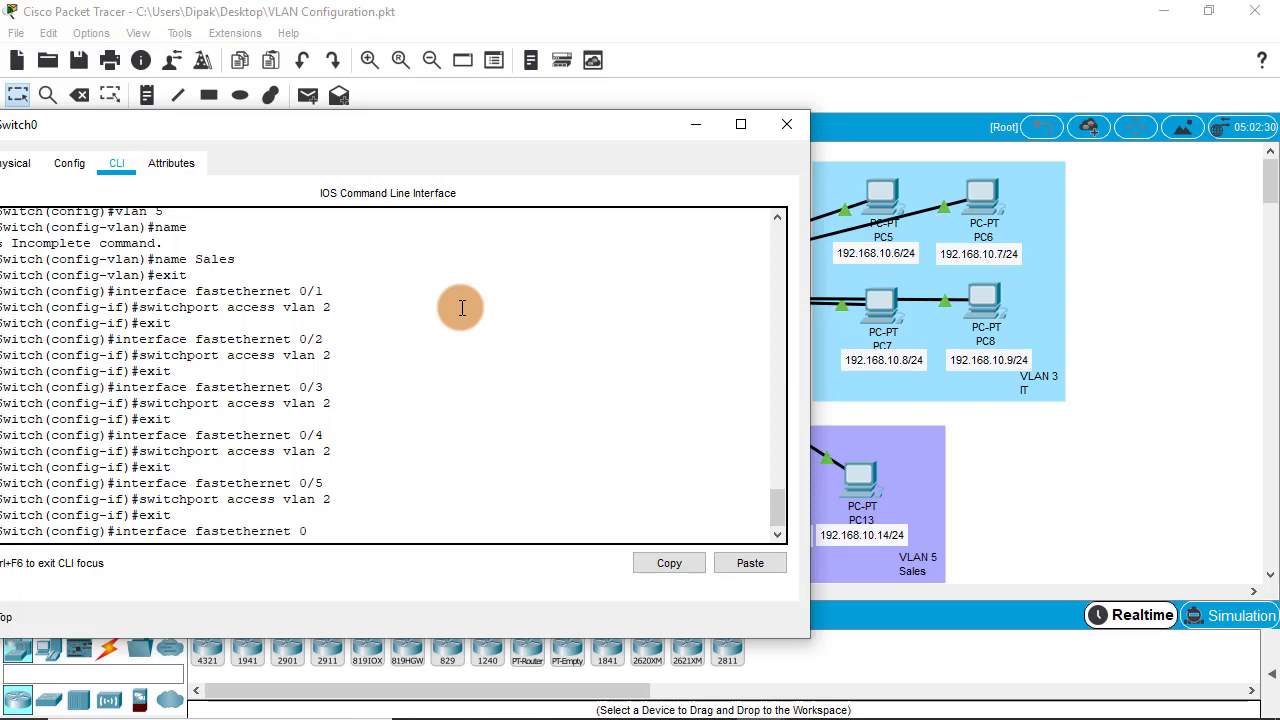
text(/6)
key(Return)
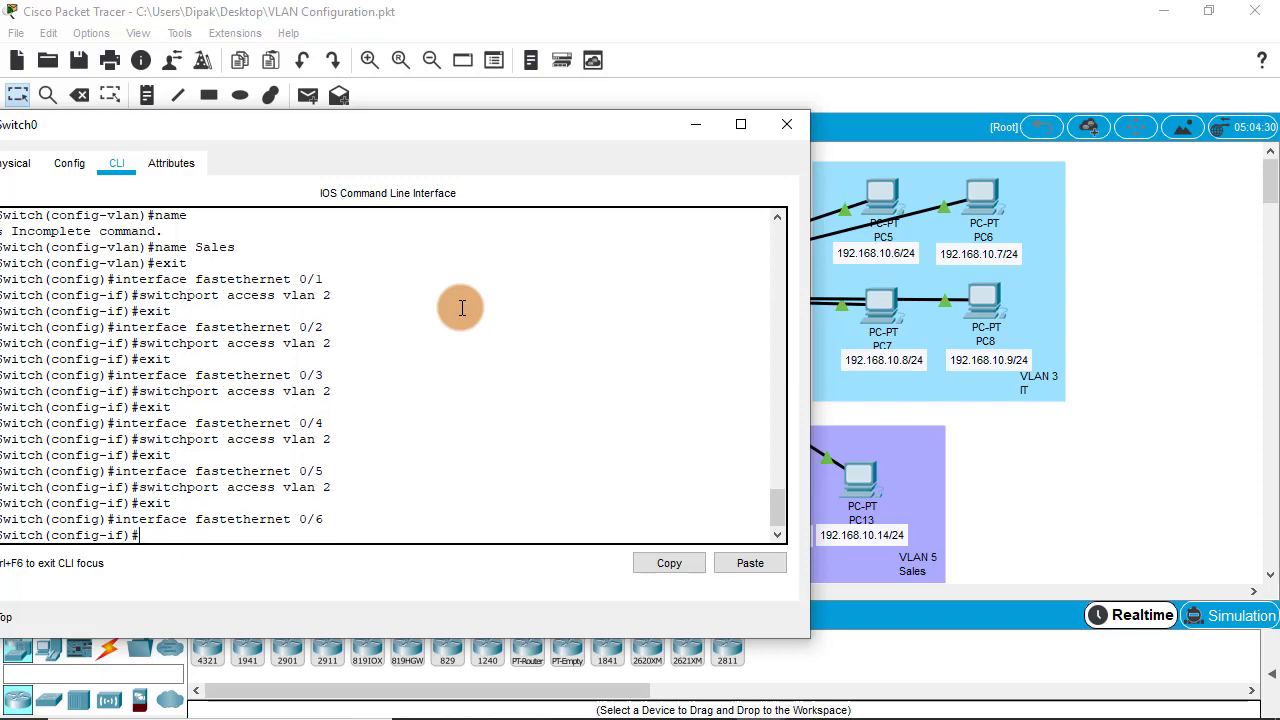
text(switchport access vlan)
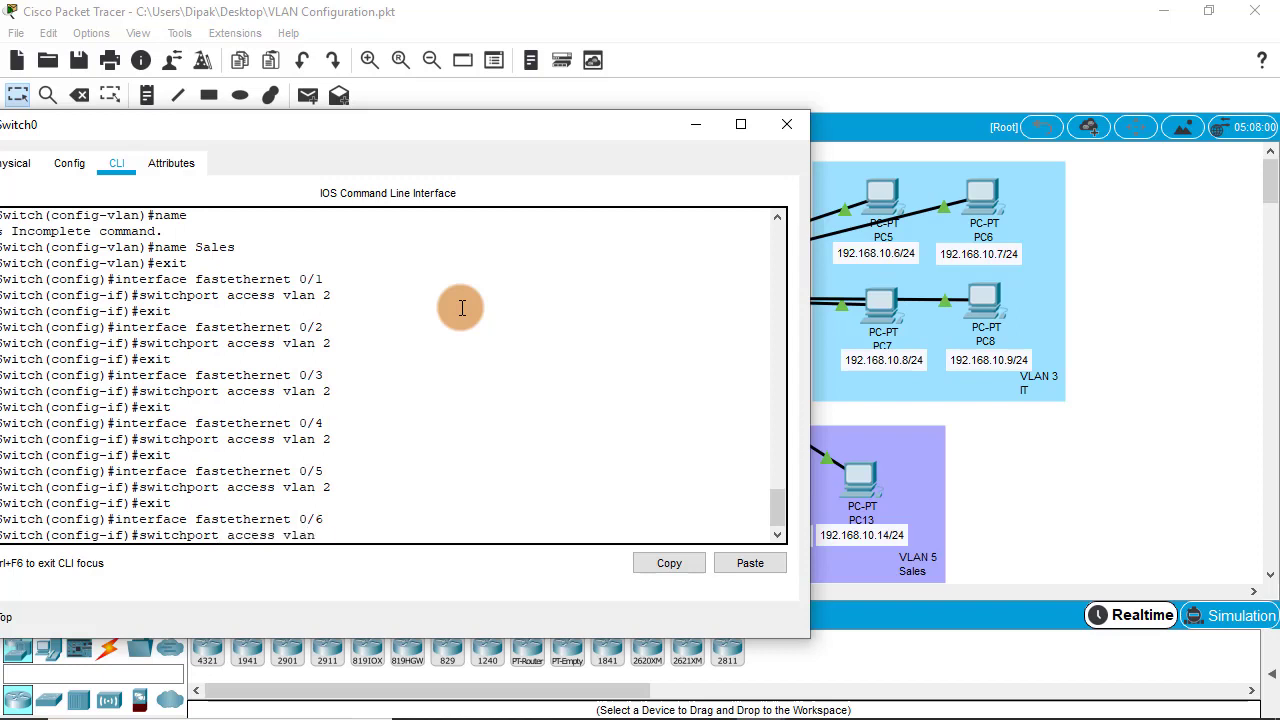
text( 3)
key(Return)
text(exit)
key(Return)
- Assign interface FastEthernet 0/7 to access VLAN 3, and return to global configuration mode
text(inter)
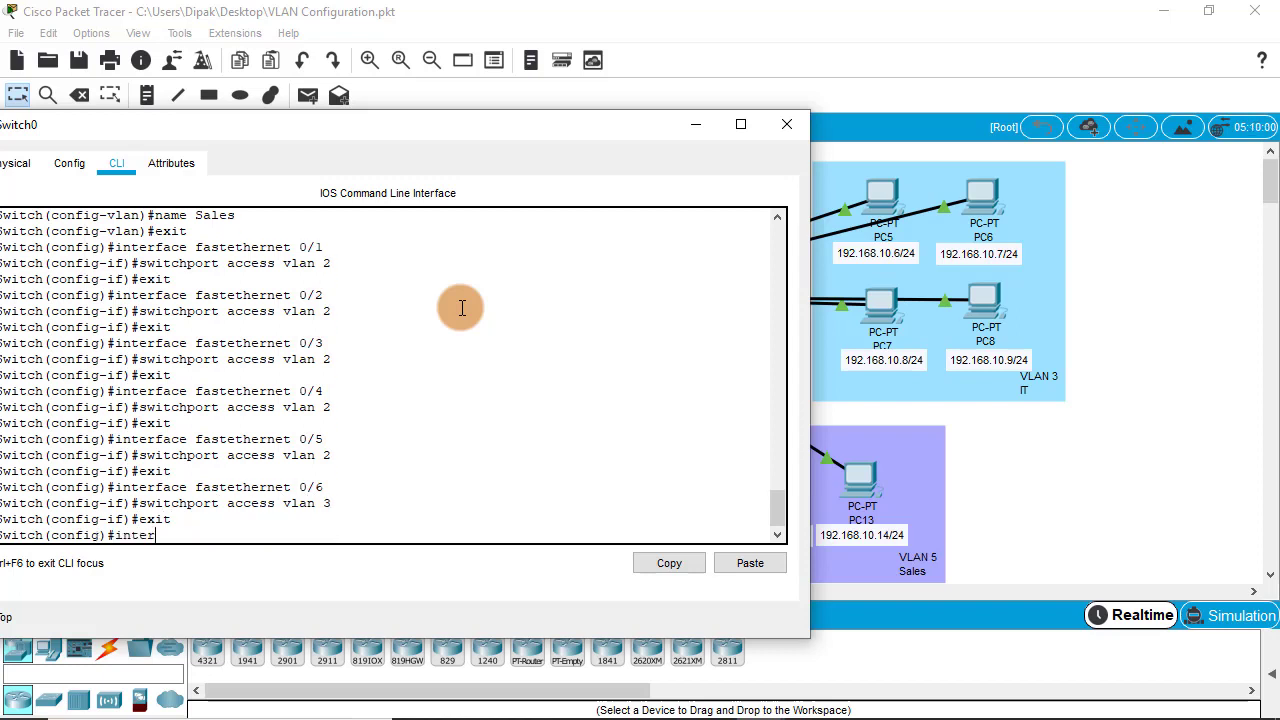
text(face fastetherent)
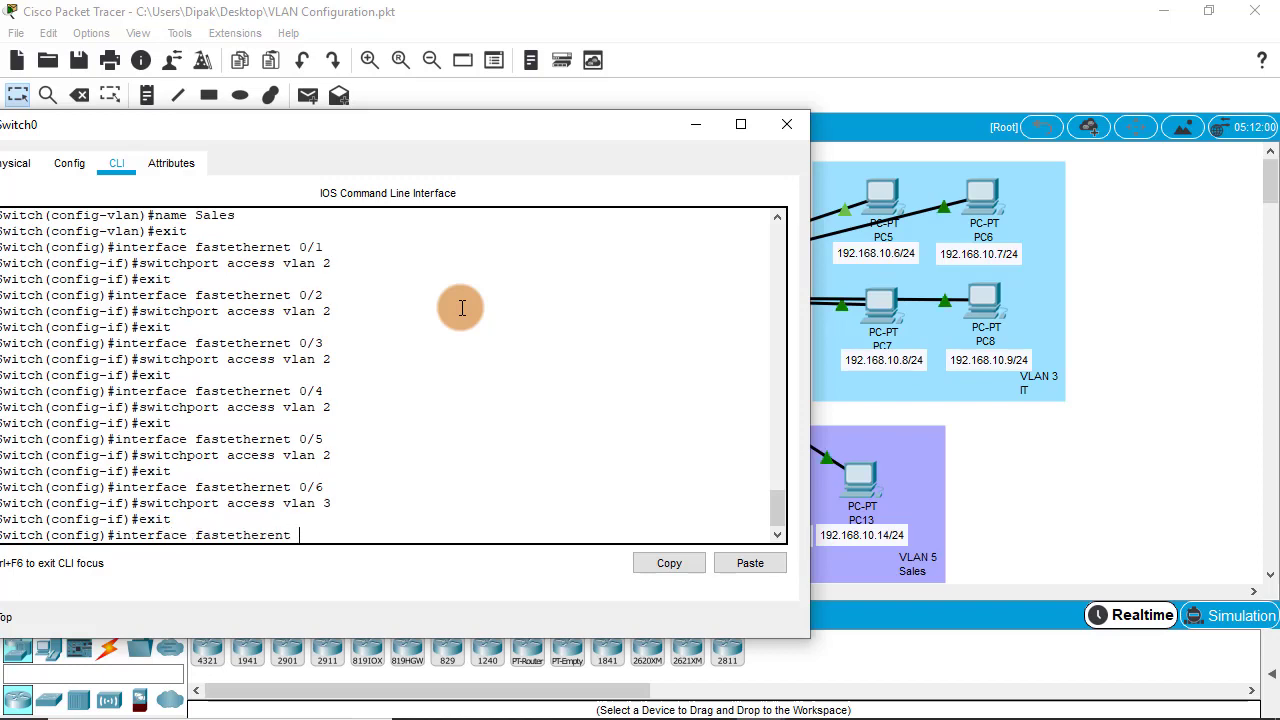
key(BackSpace)
key(BackSpace)
key(BackSpace)
text(net 0/7)
key(Return)
text(switchp)
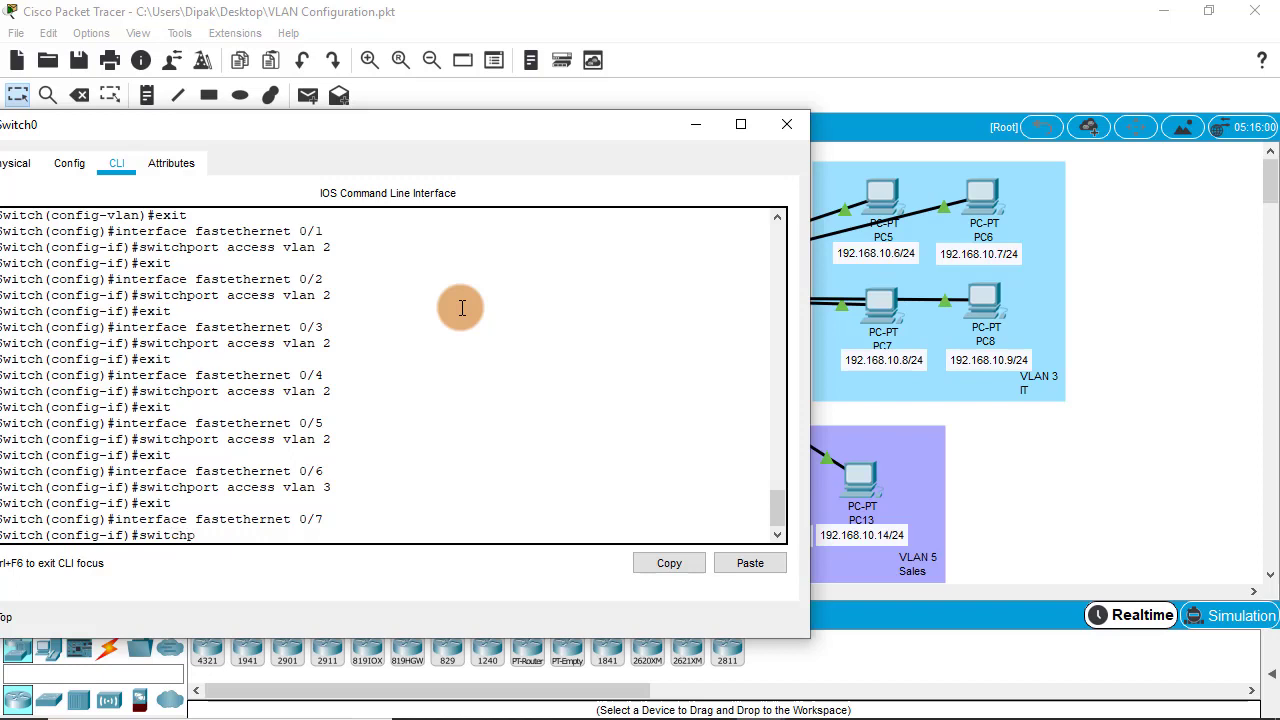
text(ort access vlan 3)
key(Return)
text(exit)
key(Return)
- Assign interface FastEthernet 0/8 to access VLAN 3 using the switchport access command
text(interface )
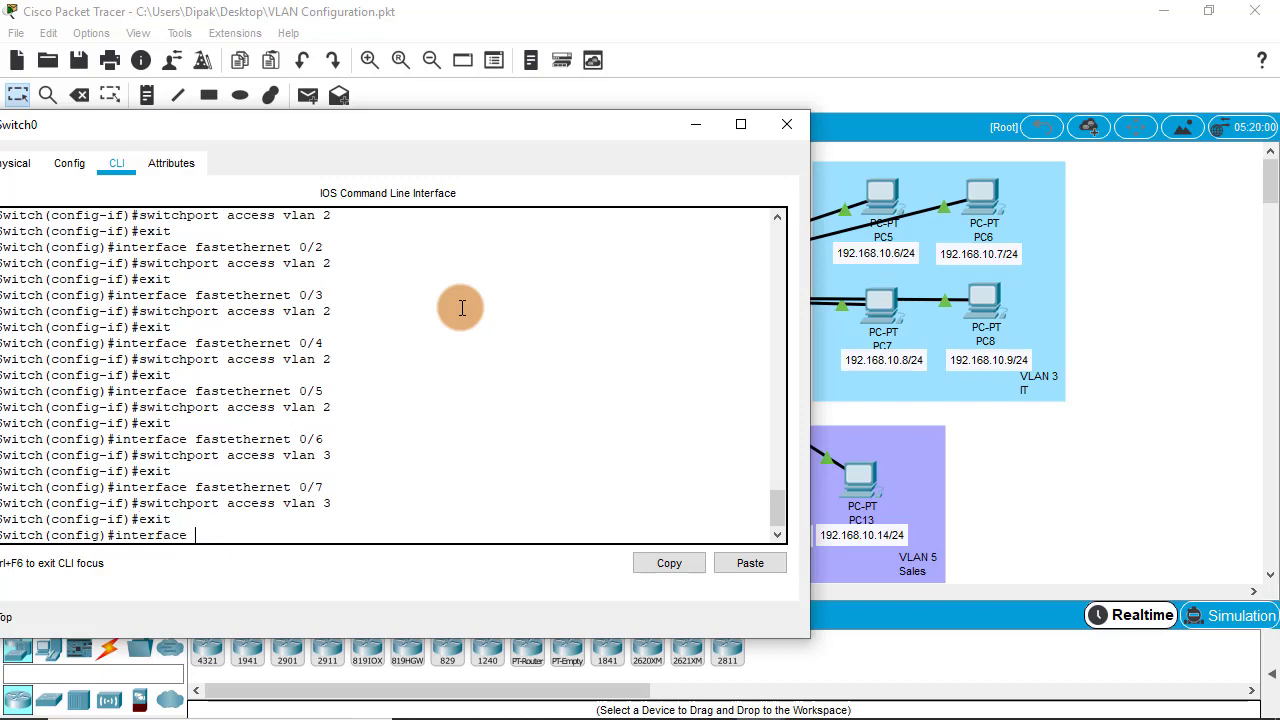
text(fastethernet 0/8)
key(Return)
text(switchport access)
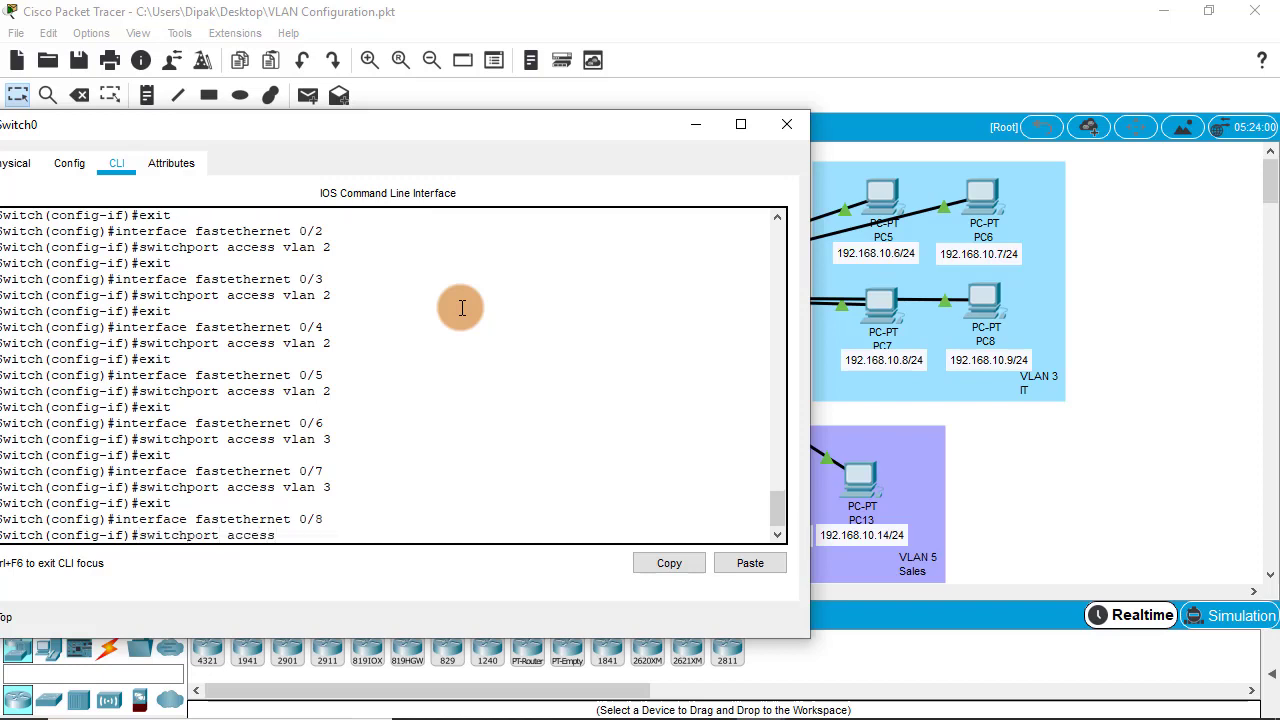
text( vlan 3)
key(Return)
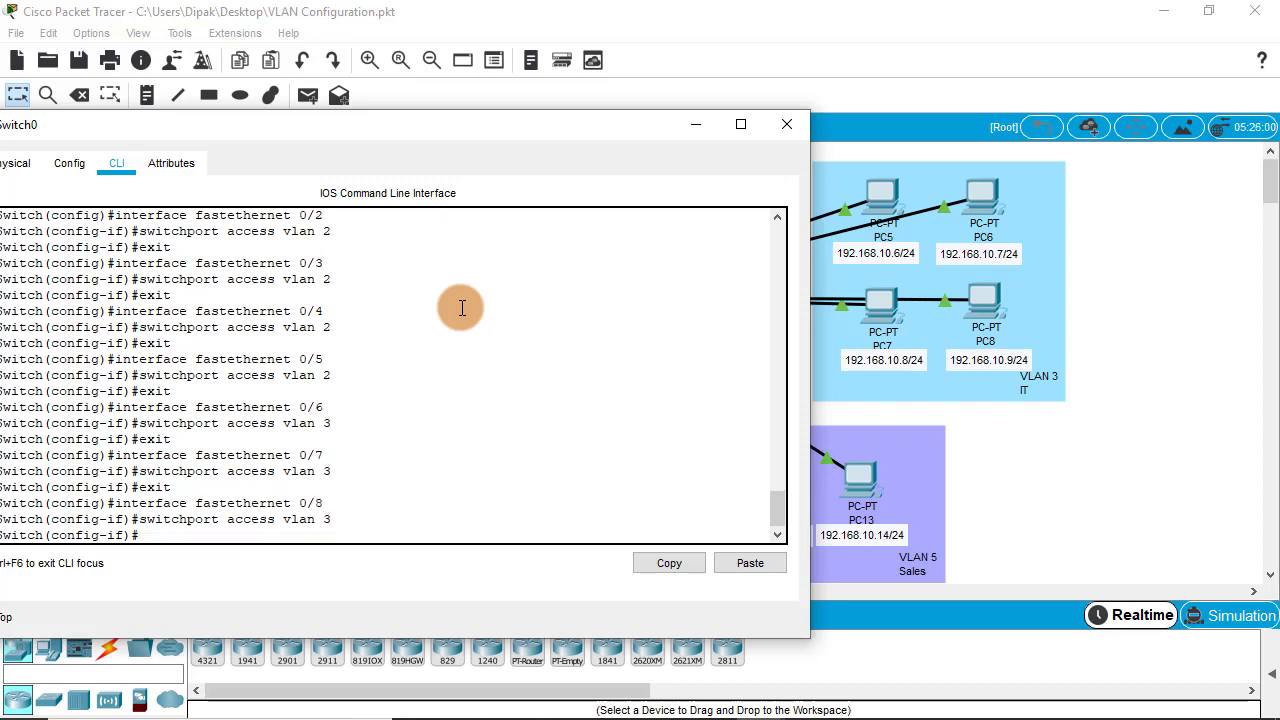
- Assign interface FastEthernet 0/9 to access VLAN 3, and return to global configuration mode
text(interface fastethernet 0/9)
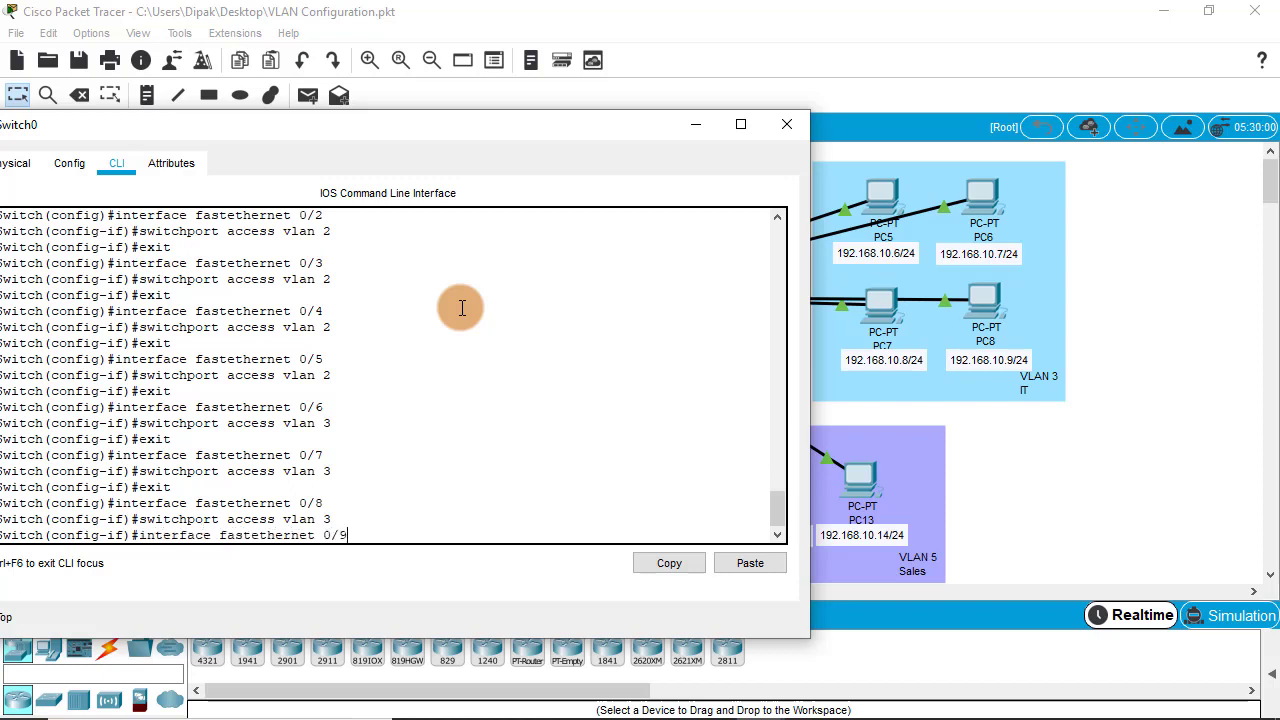
key(Return)
text(switchport access vlan 3)
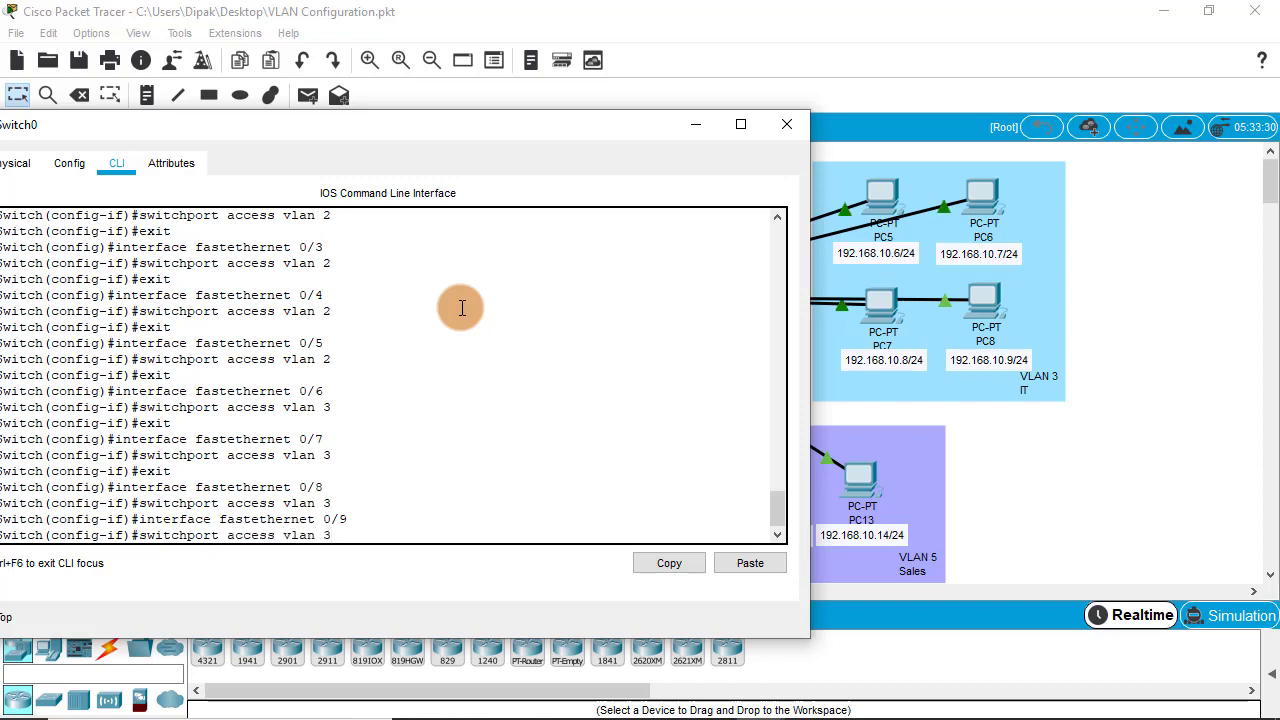
key(Return)
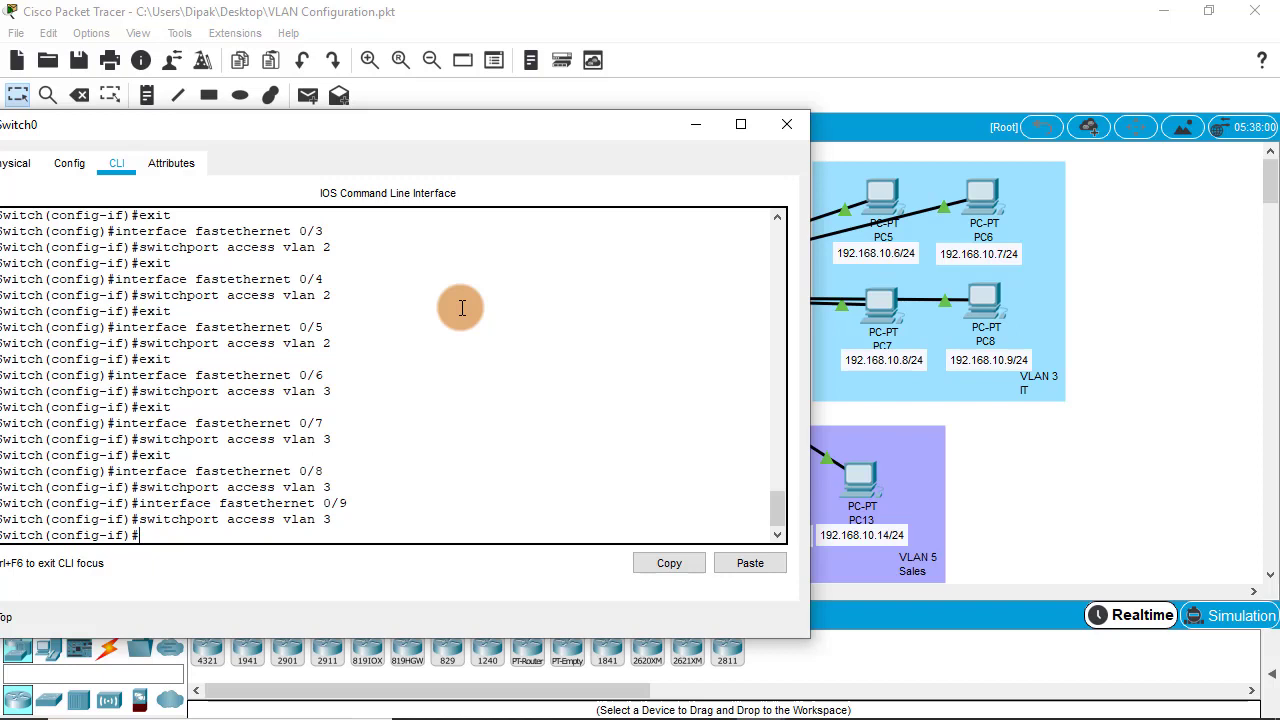
double_click(319, 136)
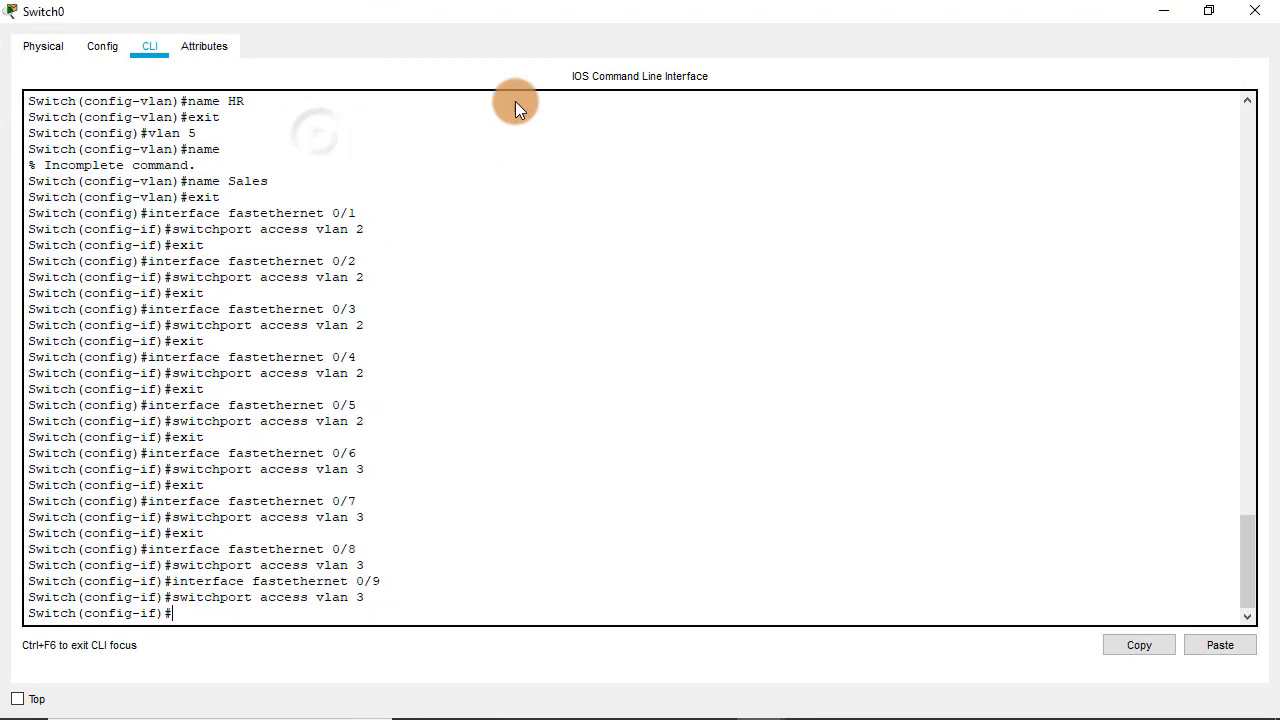
double_click(638, 21)
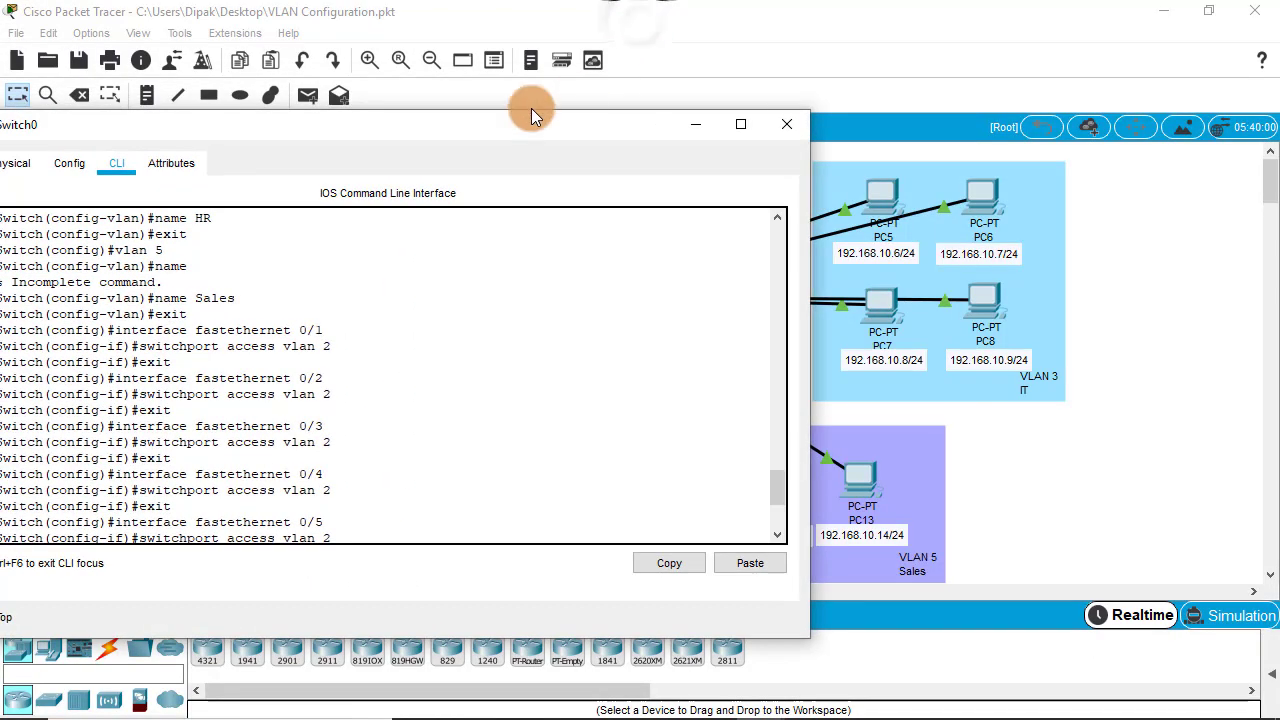
drag(500, 123, 1022, 103)
click(973, 332)
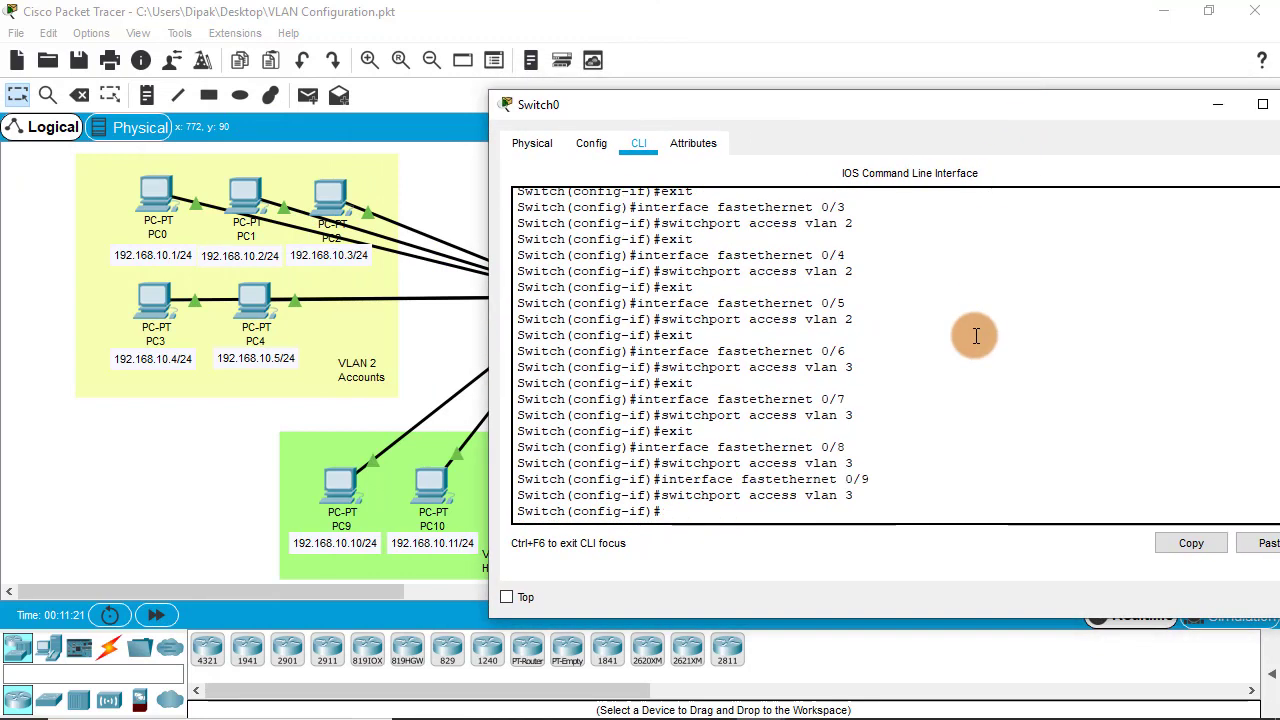
text(exit)
key(Return)
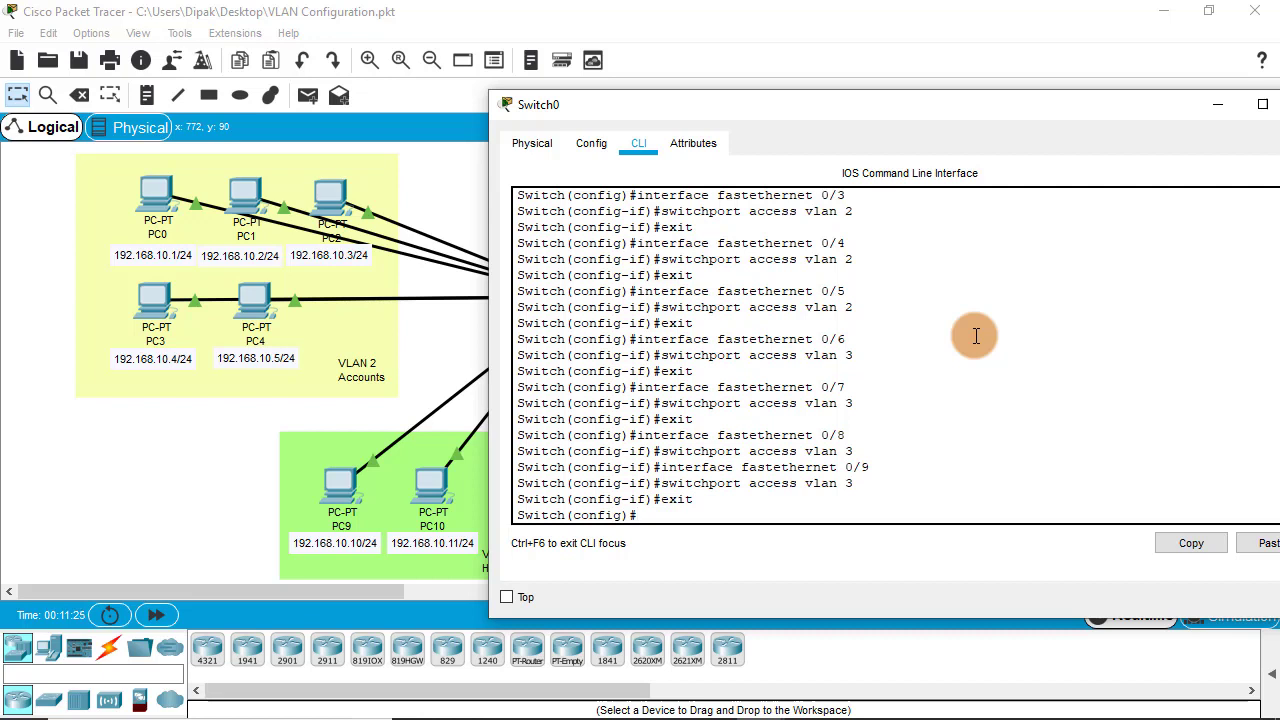
- Assign interface FastEthernet 0/10 to access VLAN 4, and return to global configuration mode
text(interface fastethernet 0)
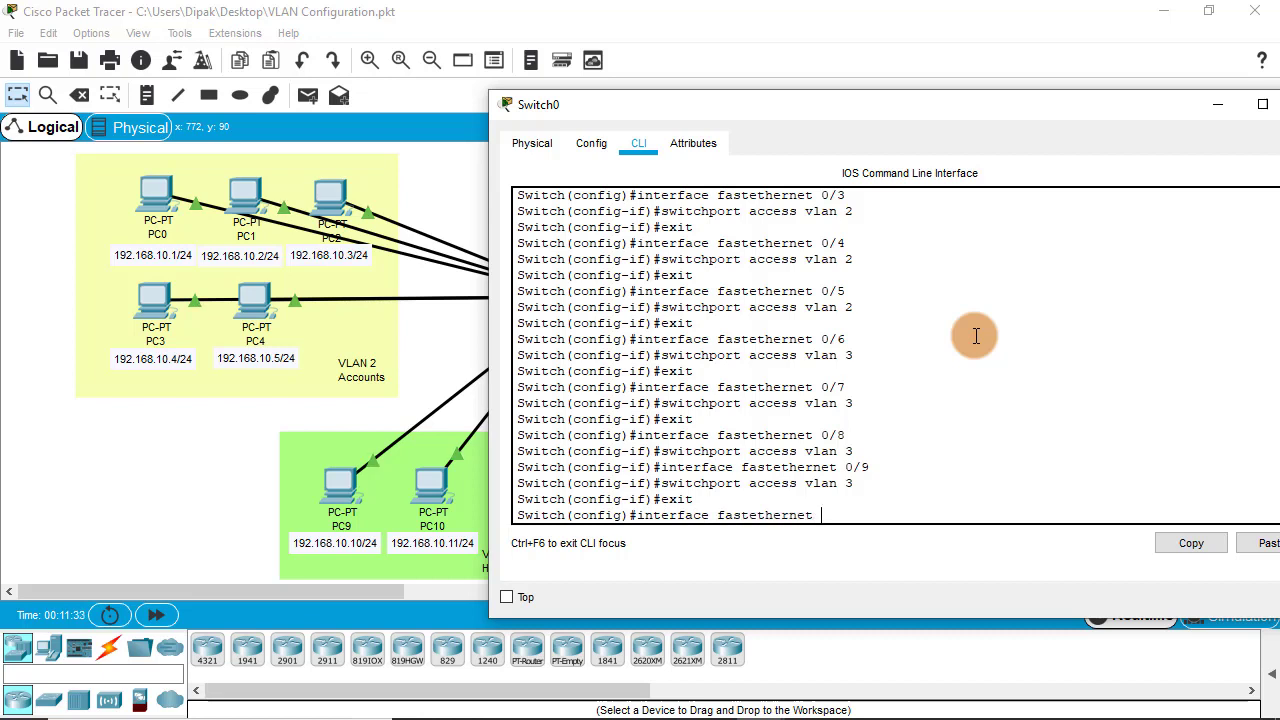
text(/10)
key(BackSpace)
key(BackSpace)
key(BackSpace)
text(0/10)
key(Return)
text(switchport ac)
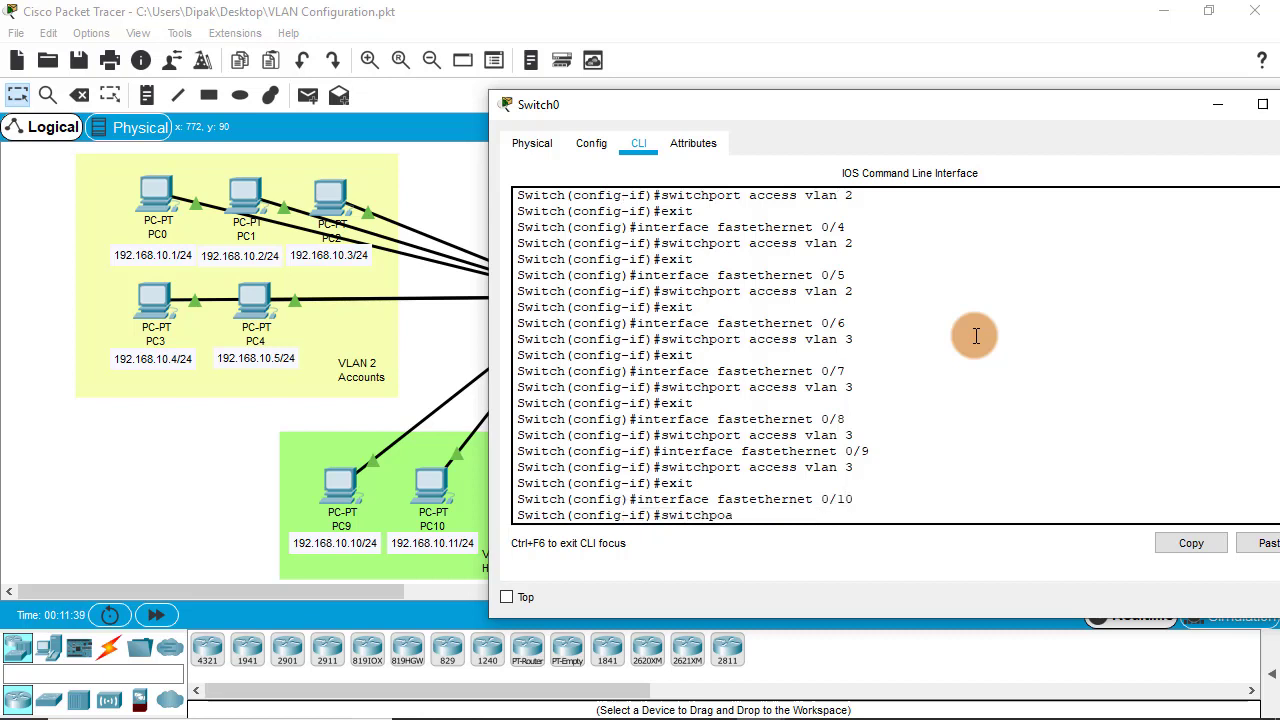
text(cess vlan 4)
key(Return)
text(interface)
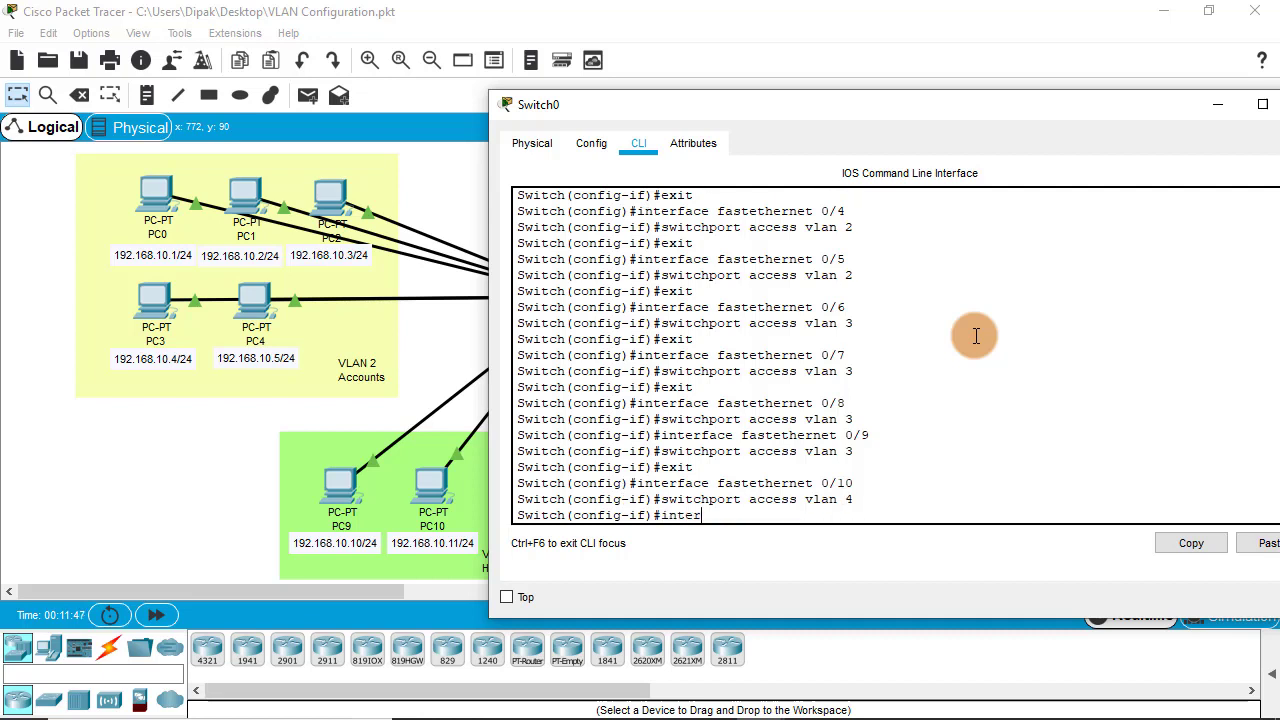
key(BackSpace)
key(BackSpace)
key(BackSpace)
key(BackSpace)
key(BackSpace)
key(BackSpace)
key(BackSpace)
key(BackSpace)
key(BackSpace)
key(BackSpace)
text(exit)
key(Return)
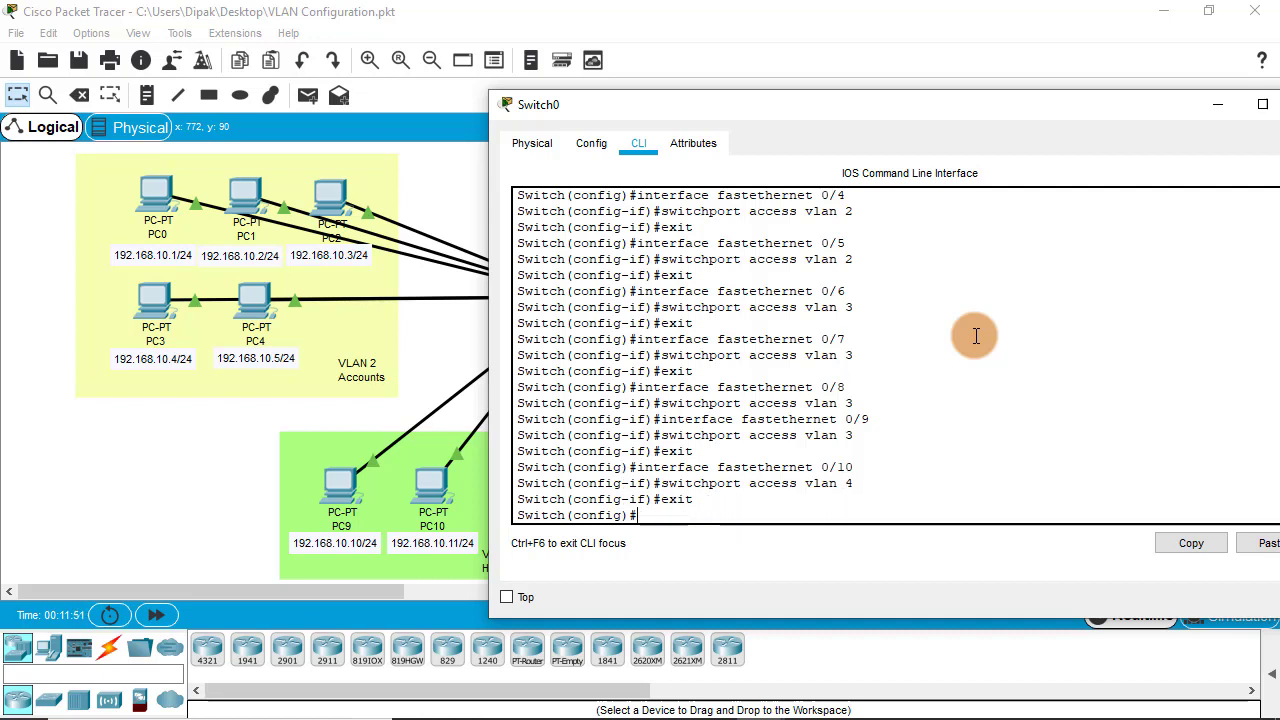
- Assign interface FastEthernet 0/11 to access VLAN 4, and return to global configuration mode
text(interface fastet)
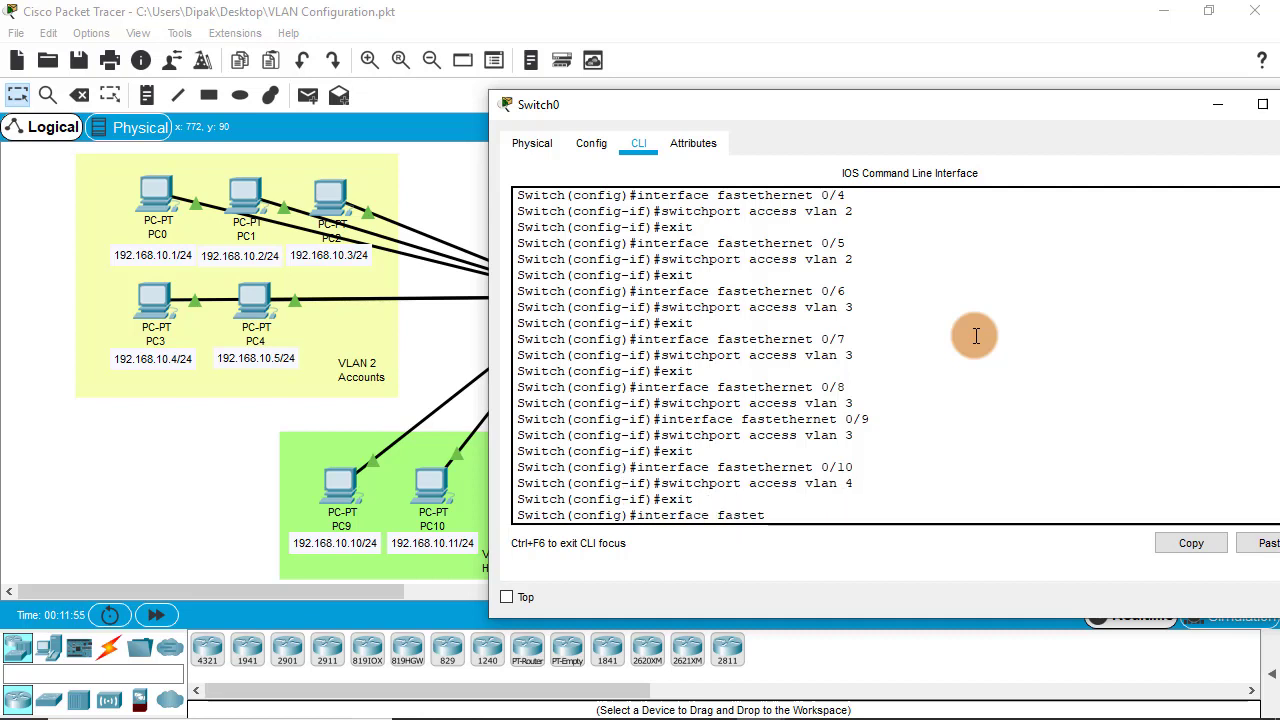
text(hernet 0/11)
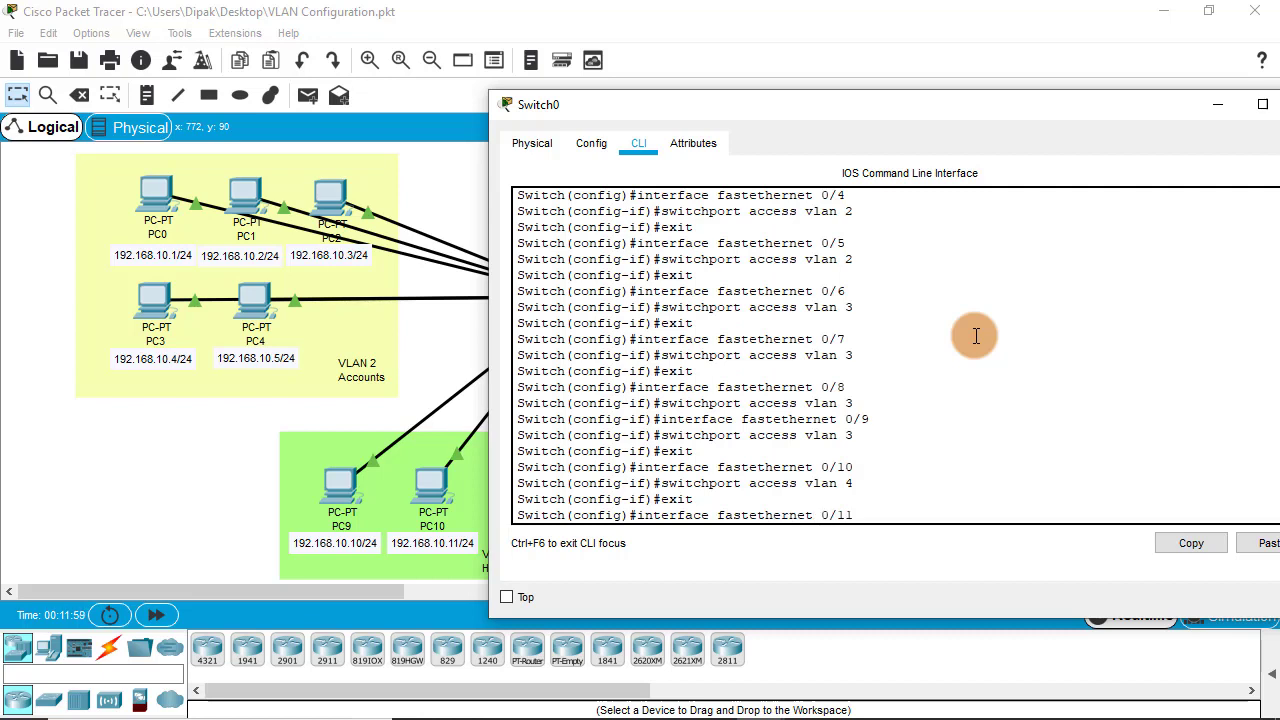
key(Return)
text(switchport access vlan)
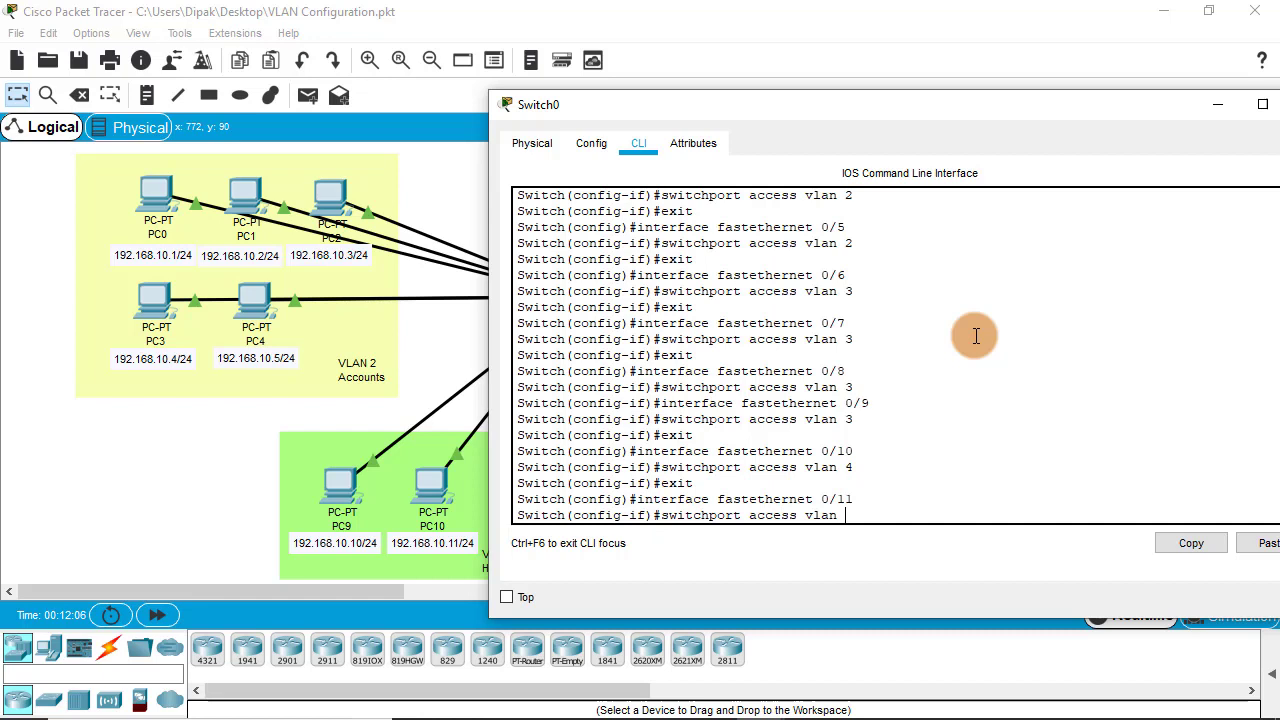
text( 4)
key(Return)
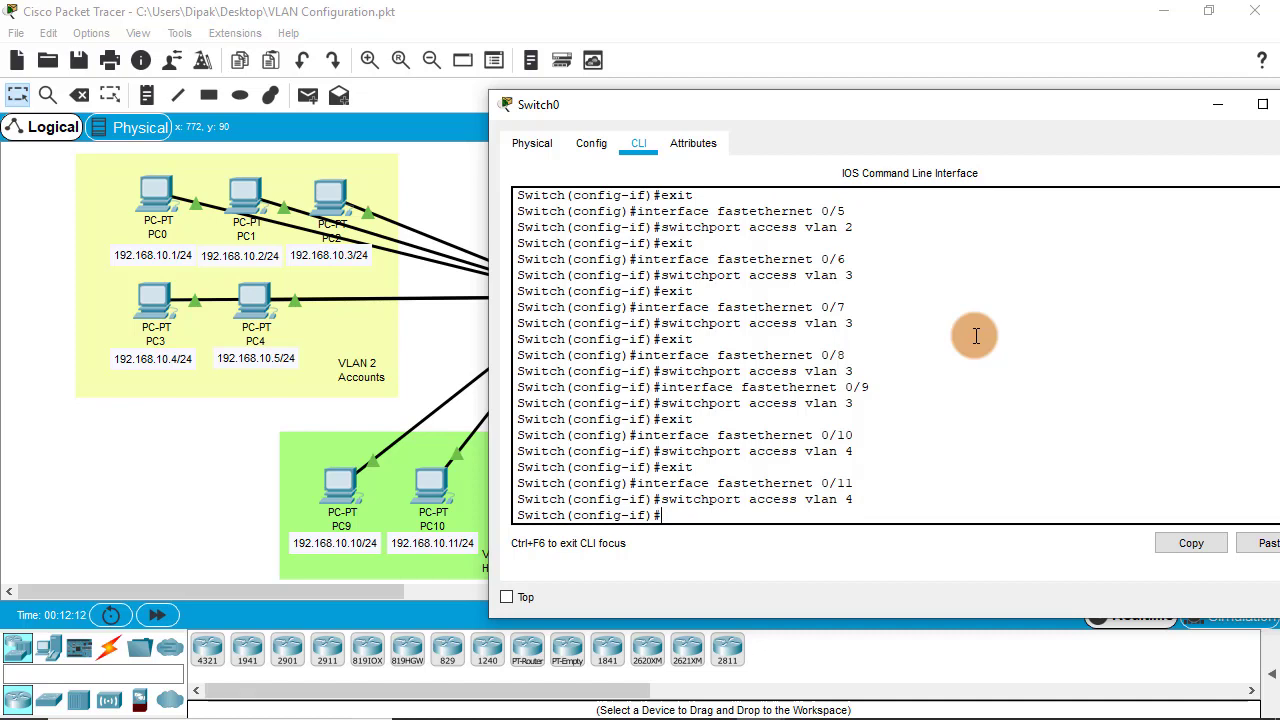
drag(1007, 101, 530, 52)
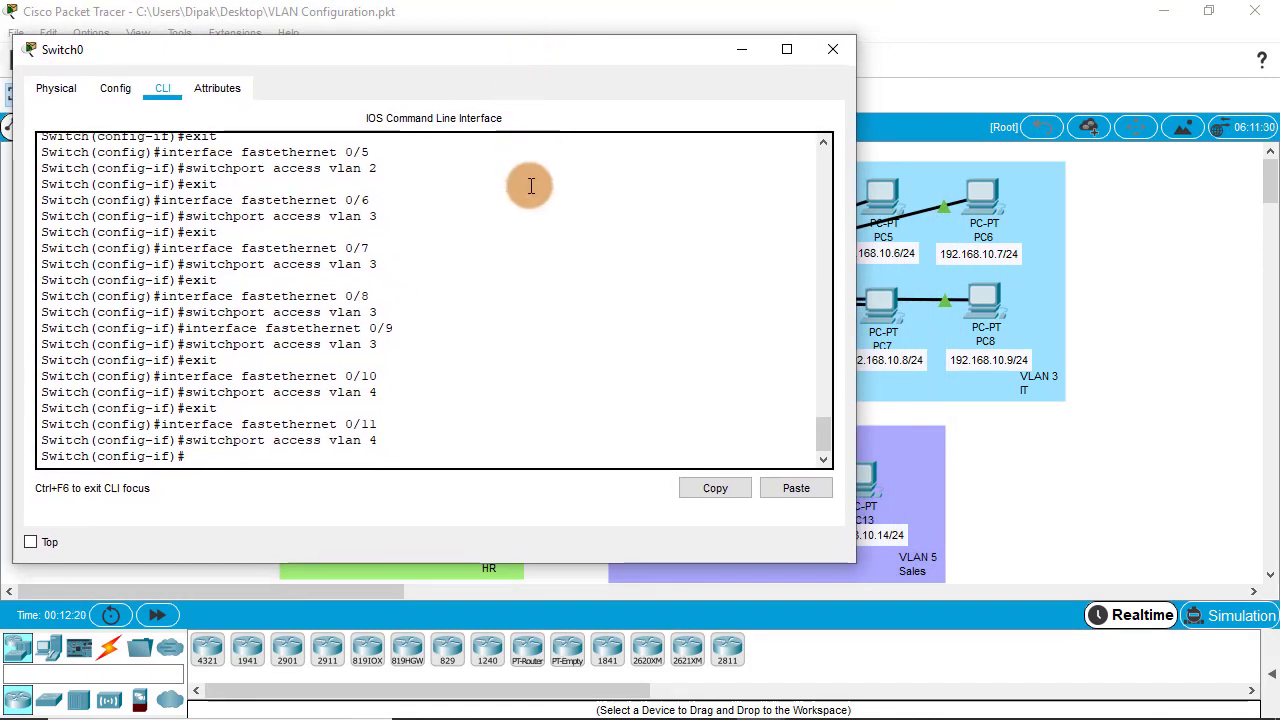
text(exit)
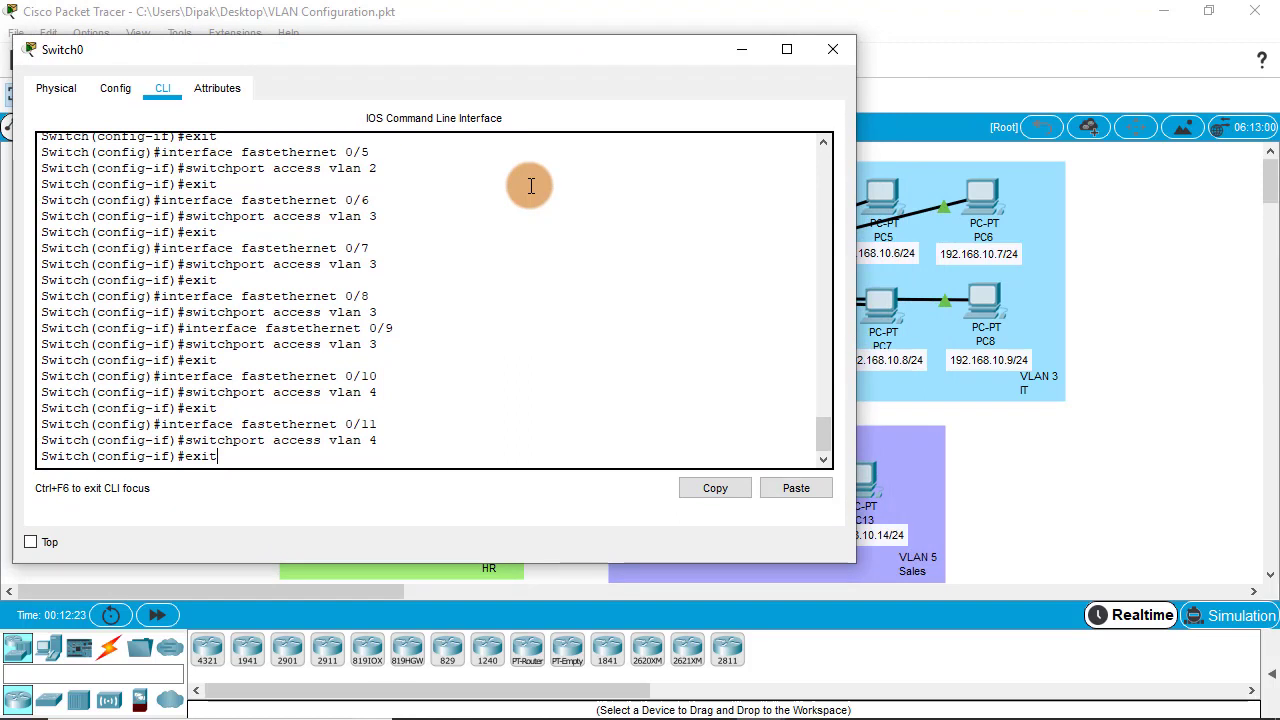
key(Return)
- Assign interface FastEthernet 0/12 to access VLAN 5, and return to global configuration mode
text(inte)
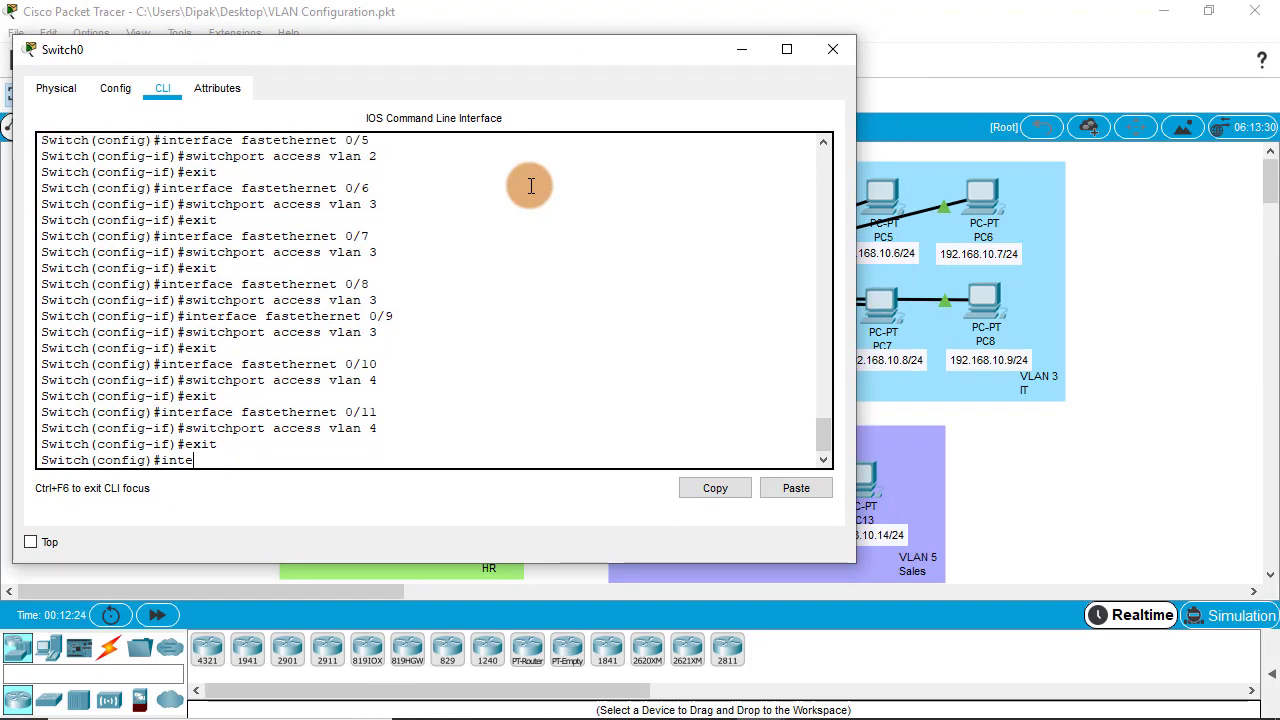
text(rface fastethern)
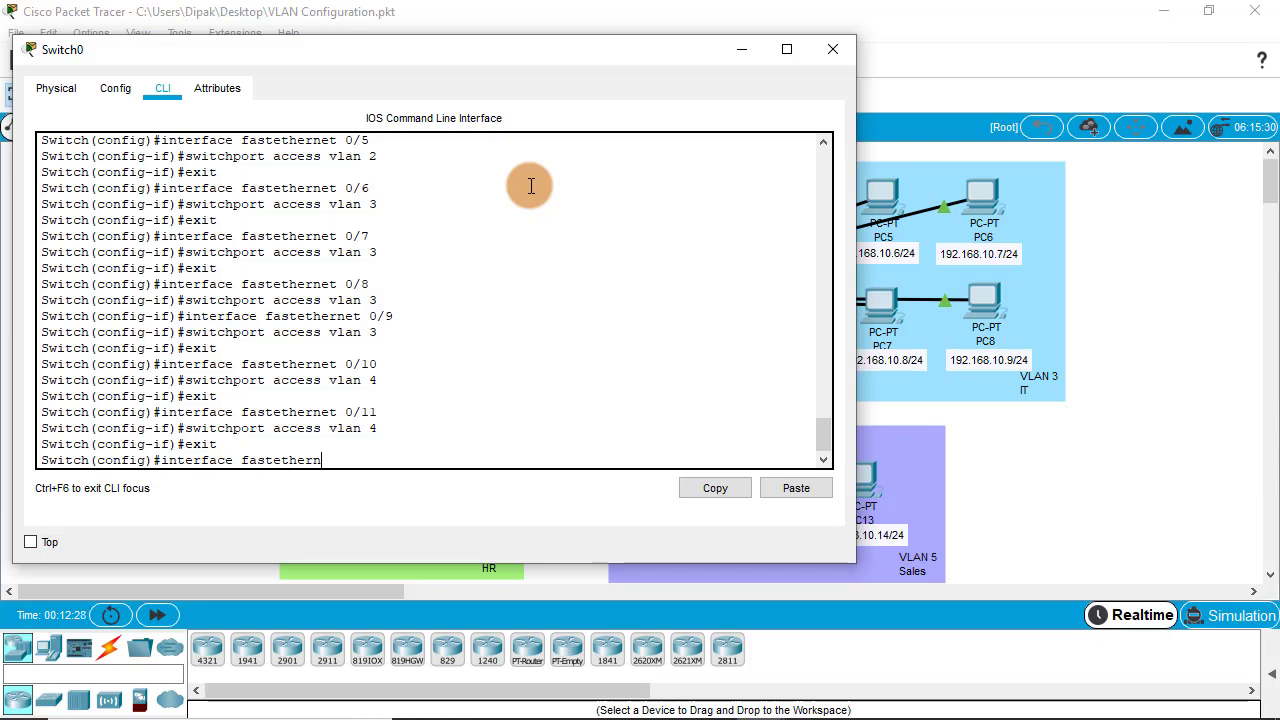
text(et 0/12)
key(Return)
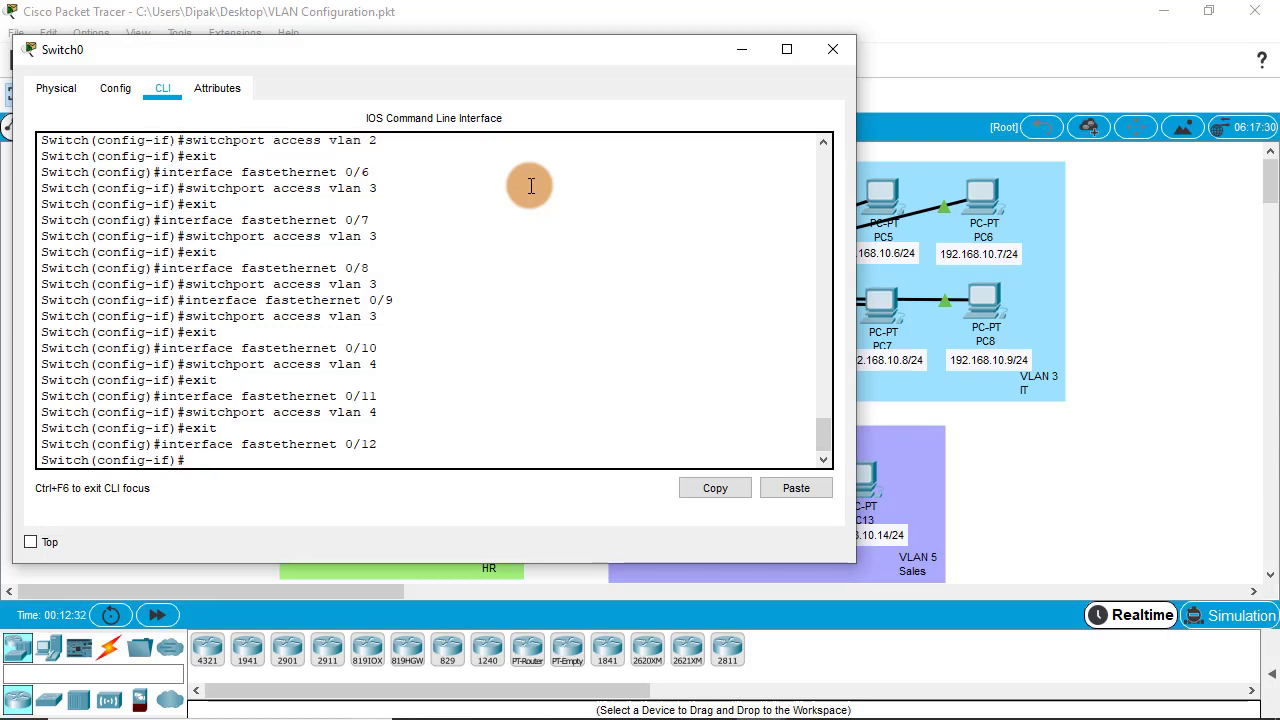
text(switchport access)
text(vlan 5)
key(Return)
text(exit)
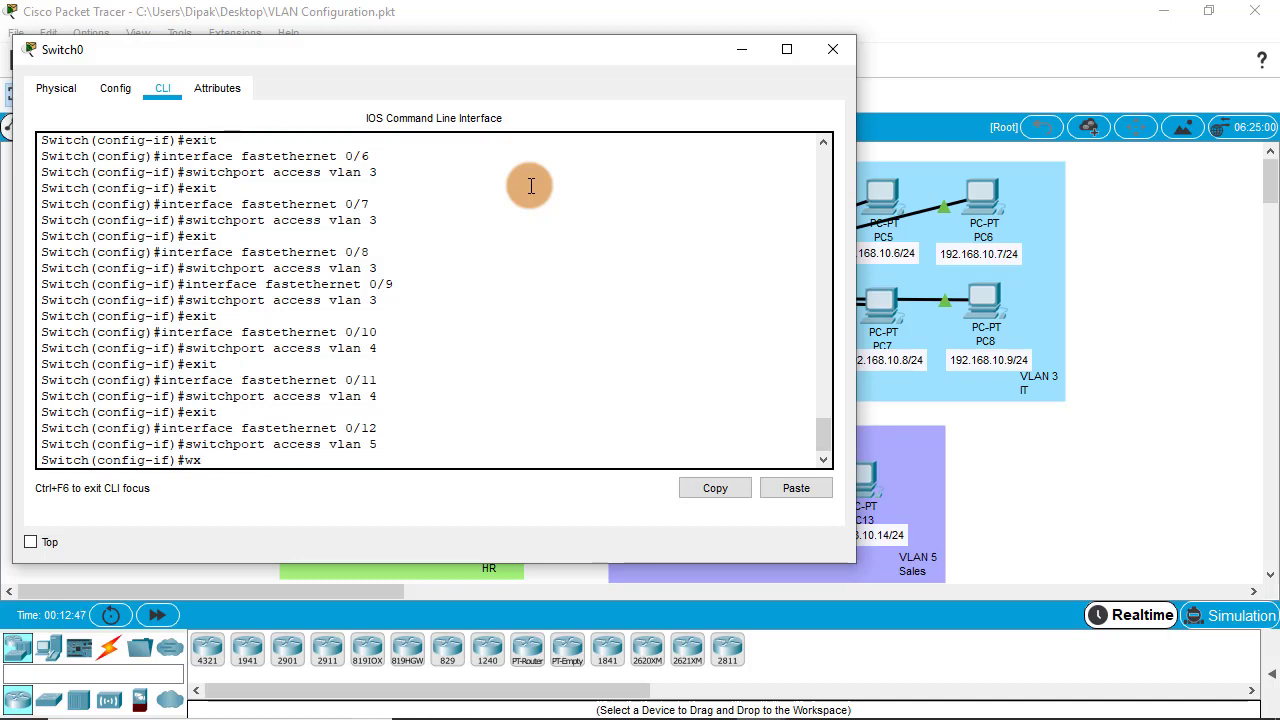
key(Return)
- Assign interface FastEthernet 0/13 to access VLAN 5, and return to global configuration mode
text(interface)
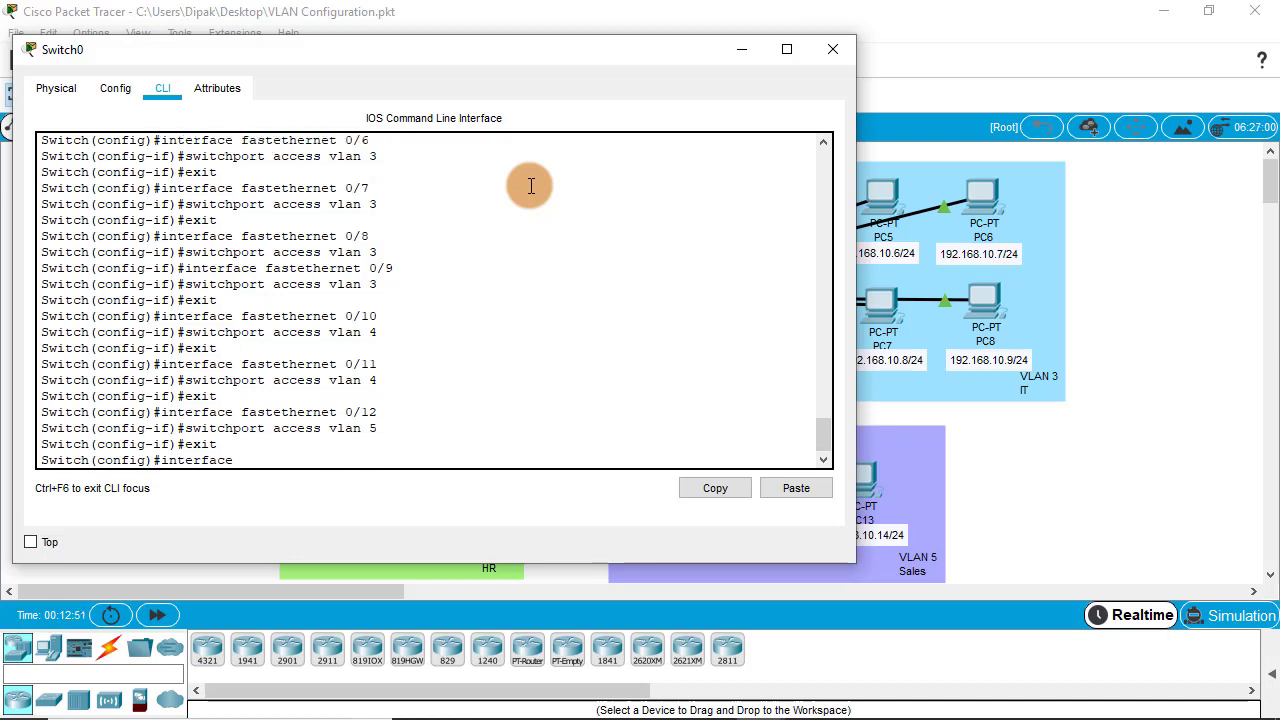
text( fastethernet 0/13)
key(Return)
text(switchport access vlan)
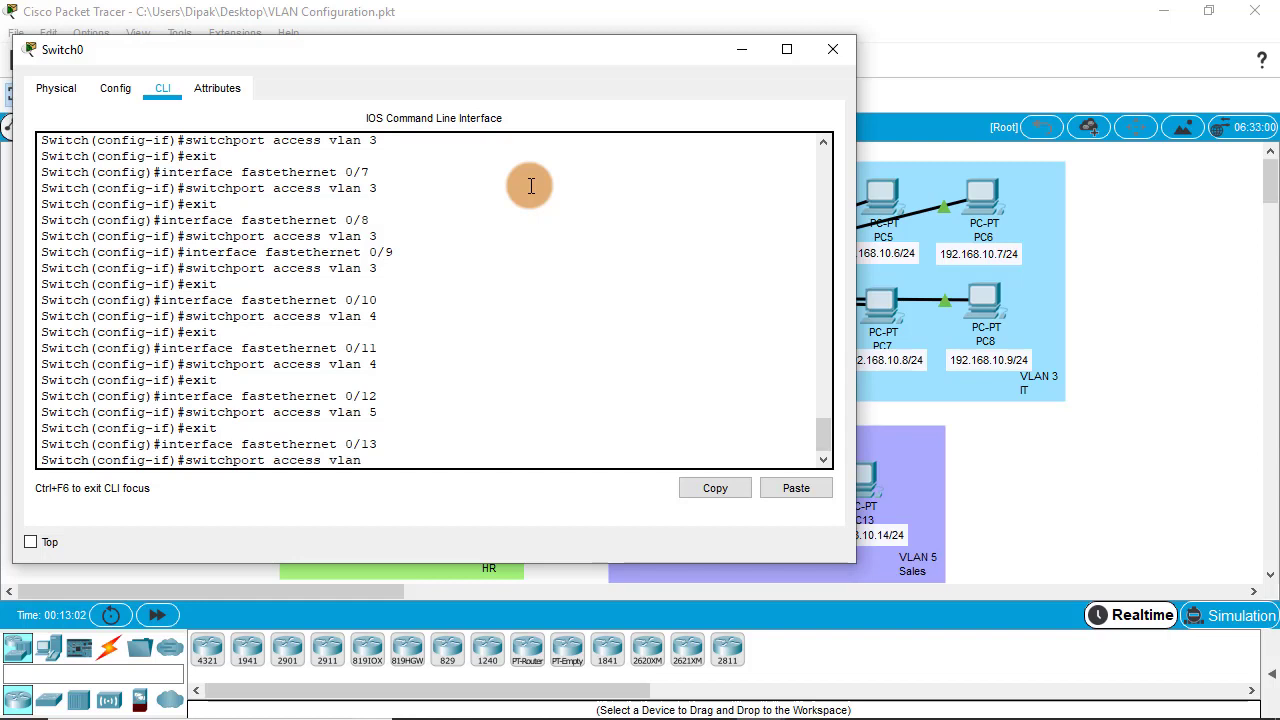
text( 5)
key(Return)
text(exit)
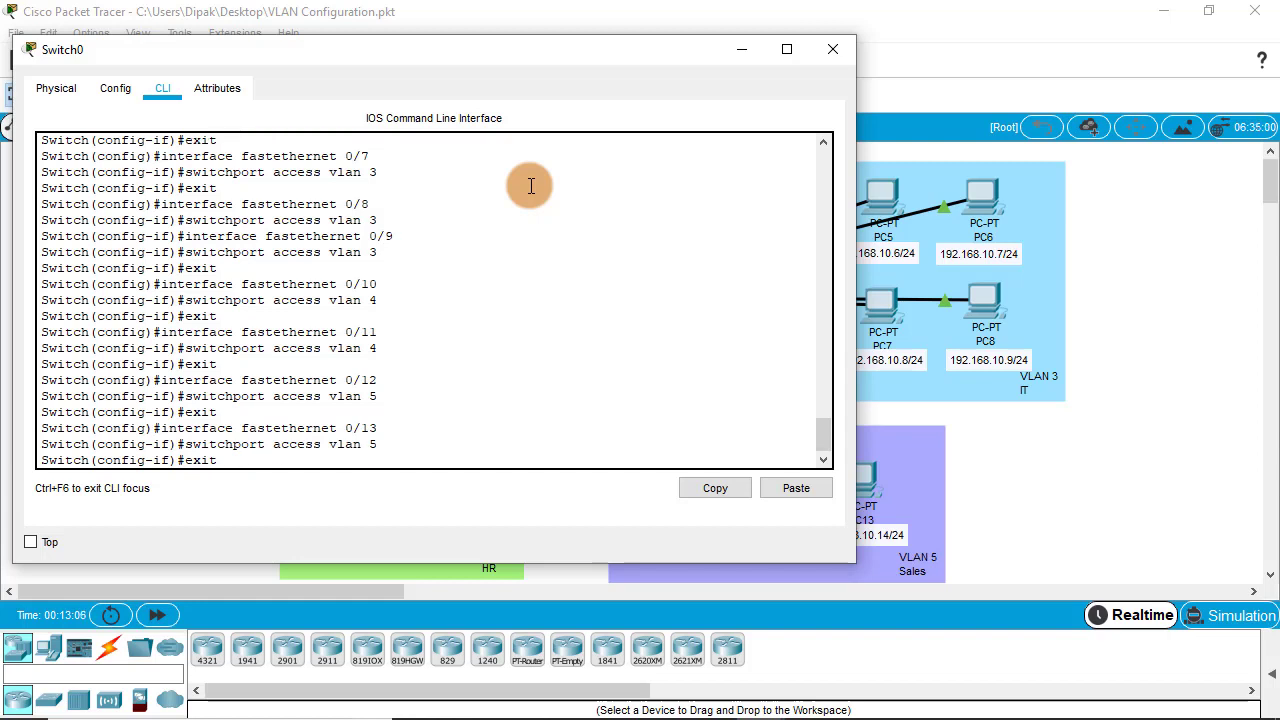
key(Return)
- Assign interface FastEthernet 0/14 to access VLAN 5, and return to global configuration mode
text(interface fastethernet 0/14)
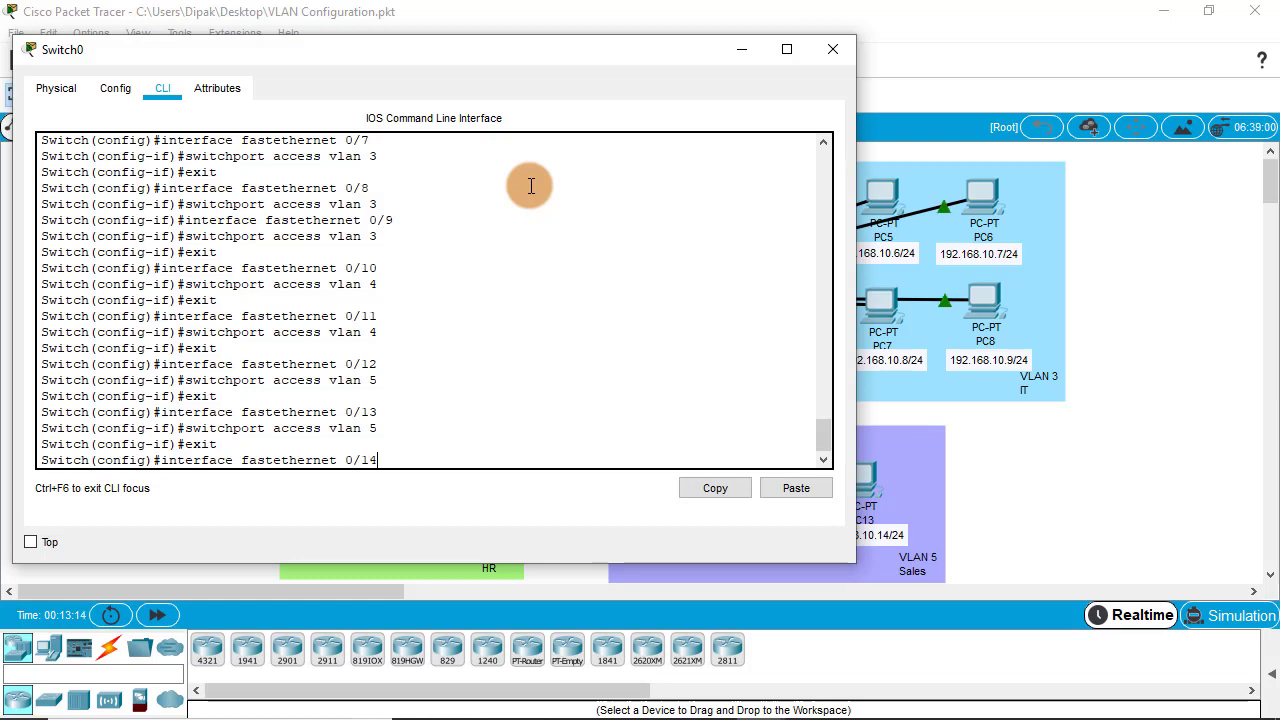
key(Return)
text(switchport)
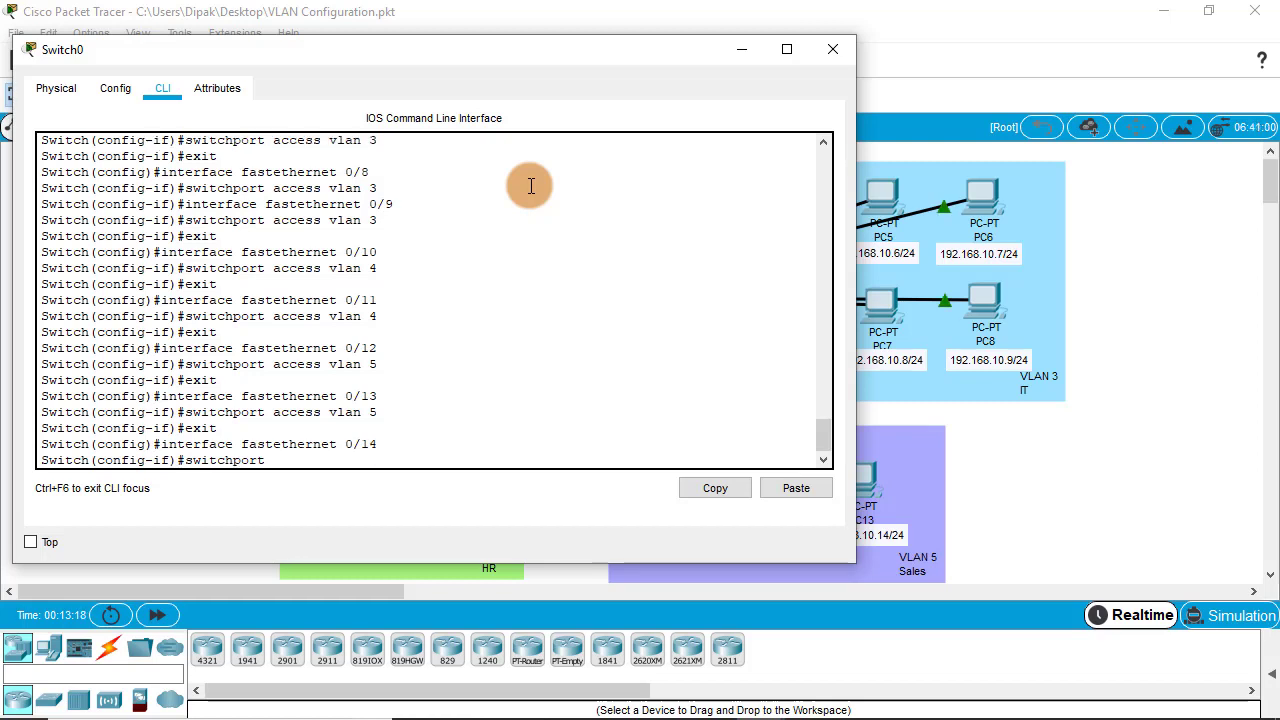
text( access vlan 5)
key(Return)
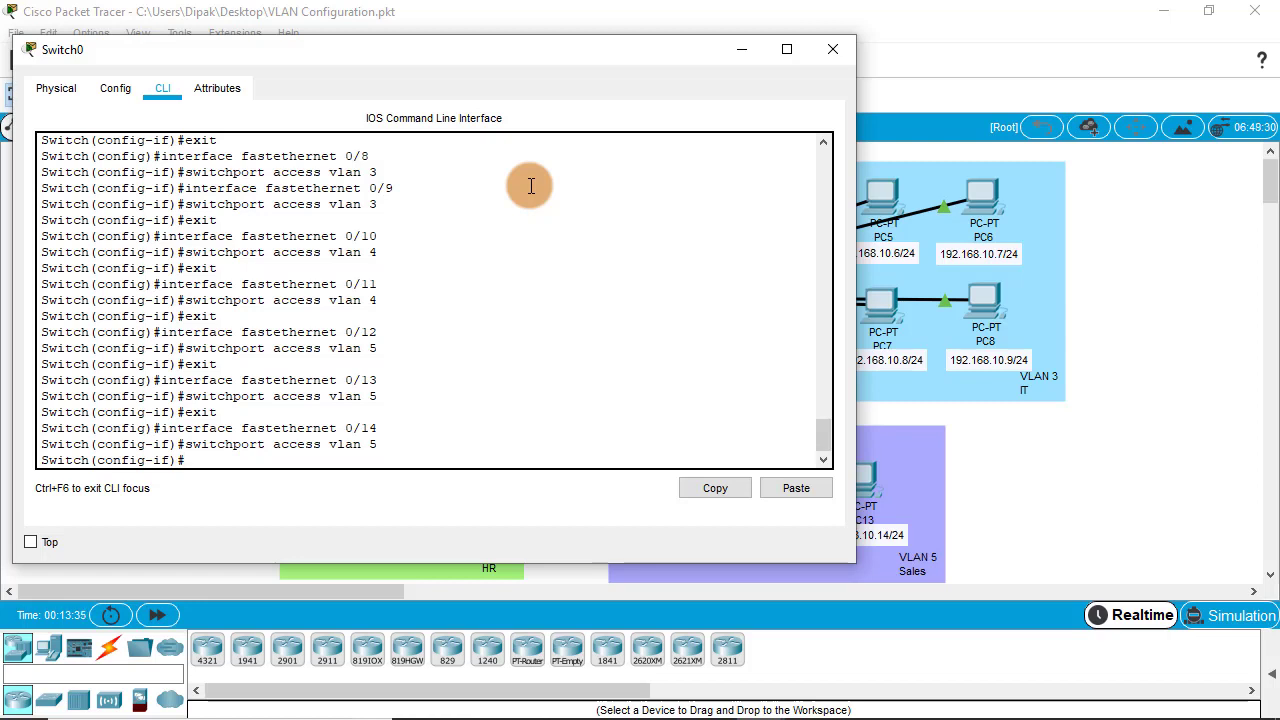
text(exit)
key(Return)
- Leave configuration mode, copy Switch0's running-config to startup-config with the default destination filename, and close the switch window
text(exit)
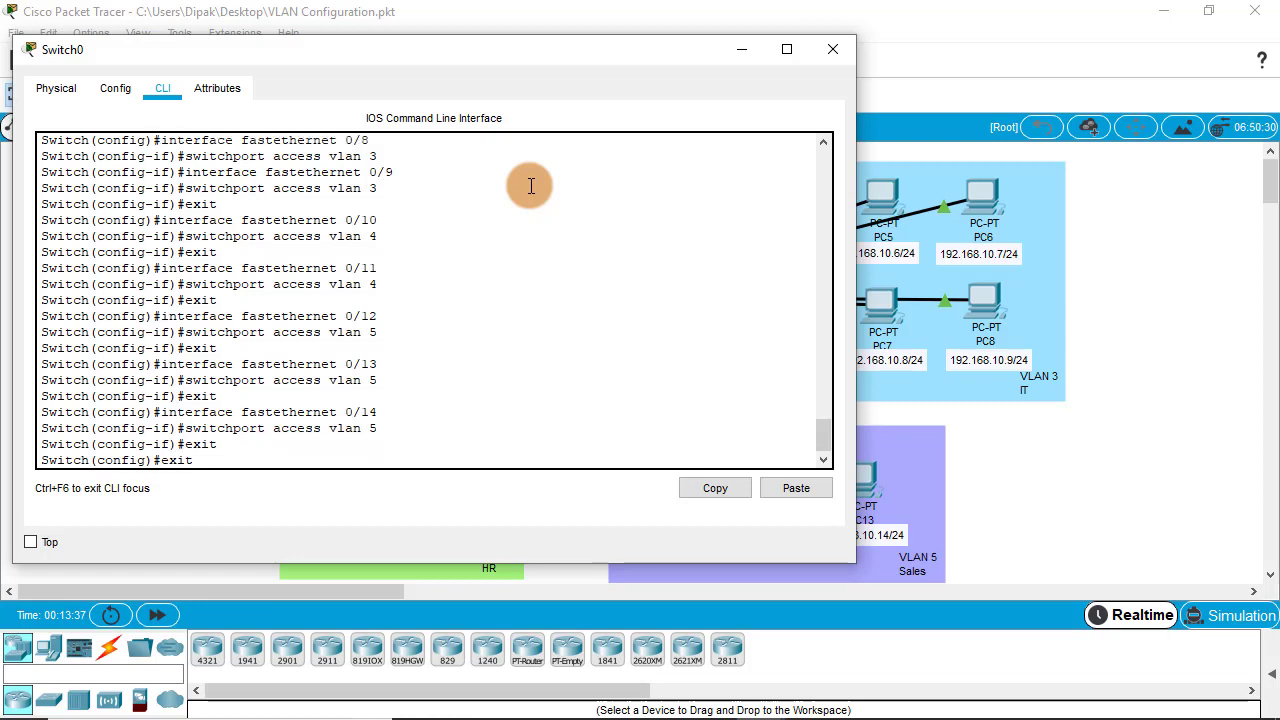
key(Return)
text(copy )
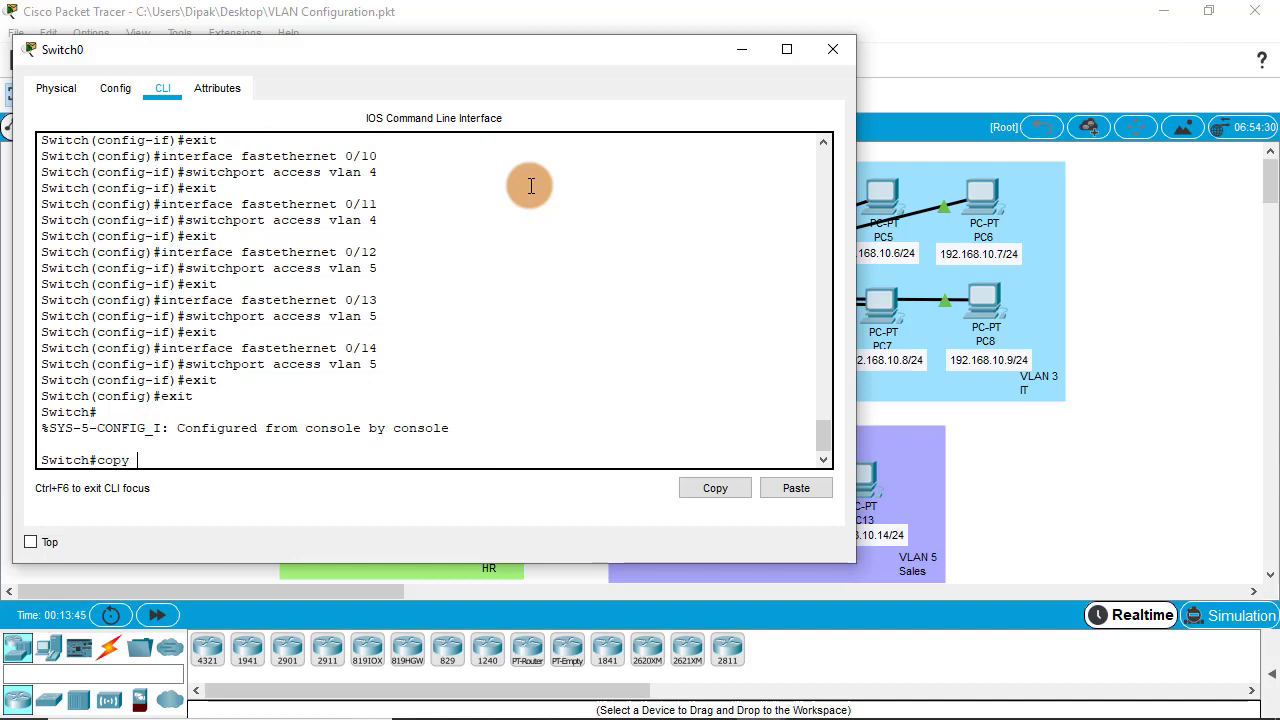
text(running-config startup-config)
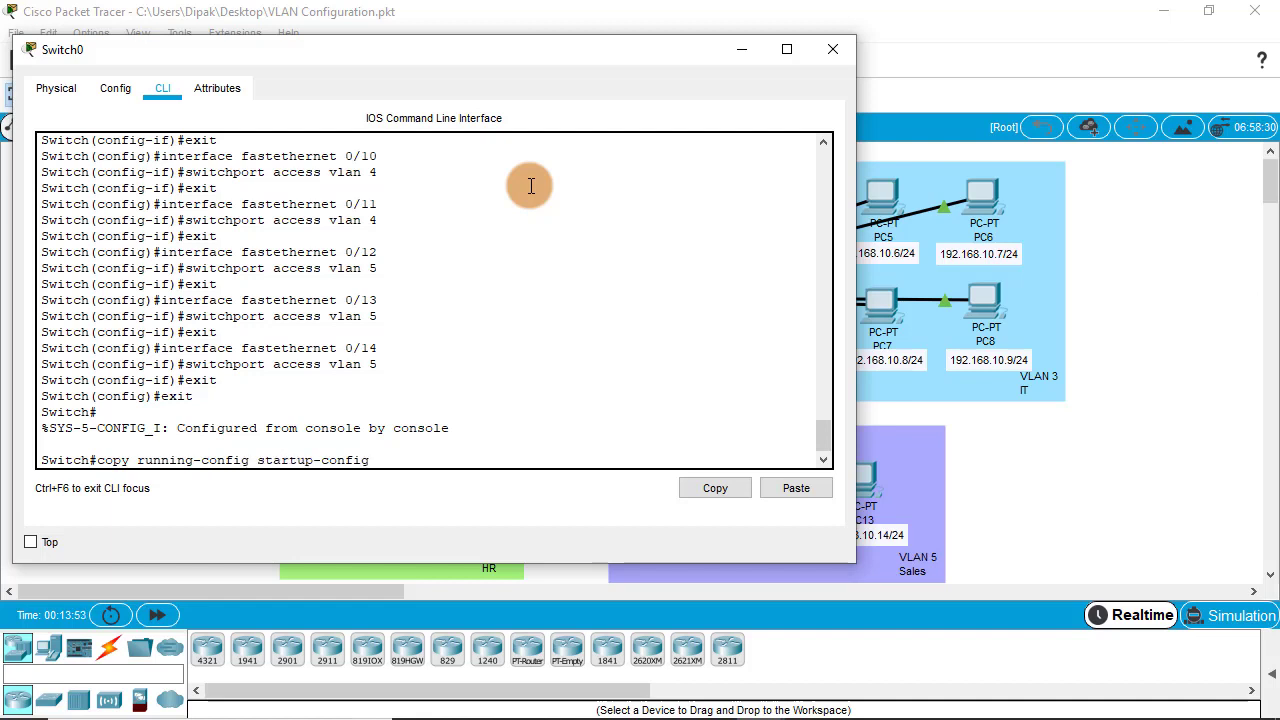
key(Return)
key(Return)
text(e)
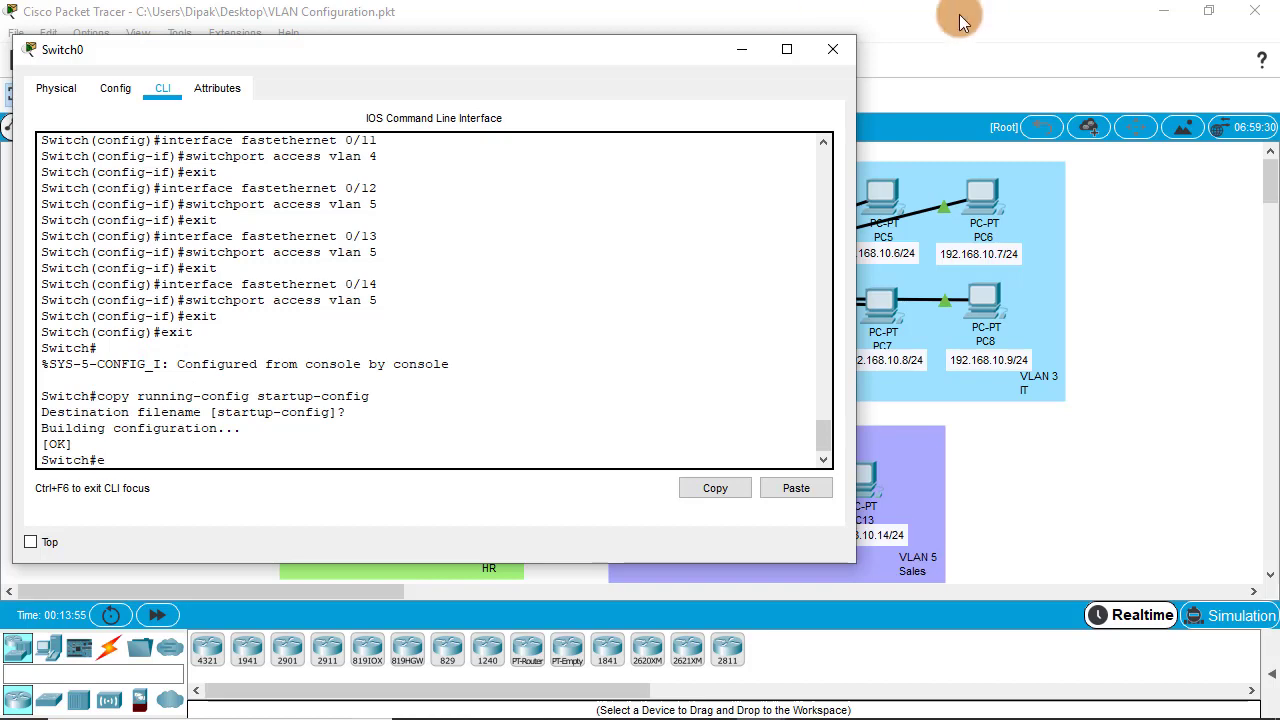
click(835, 53)
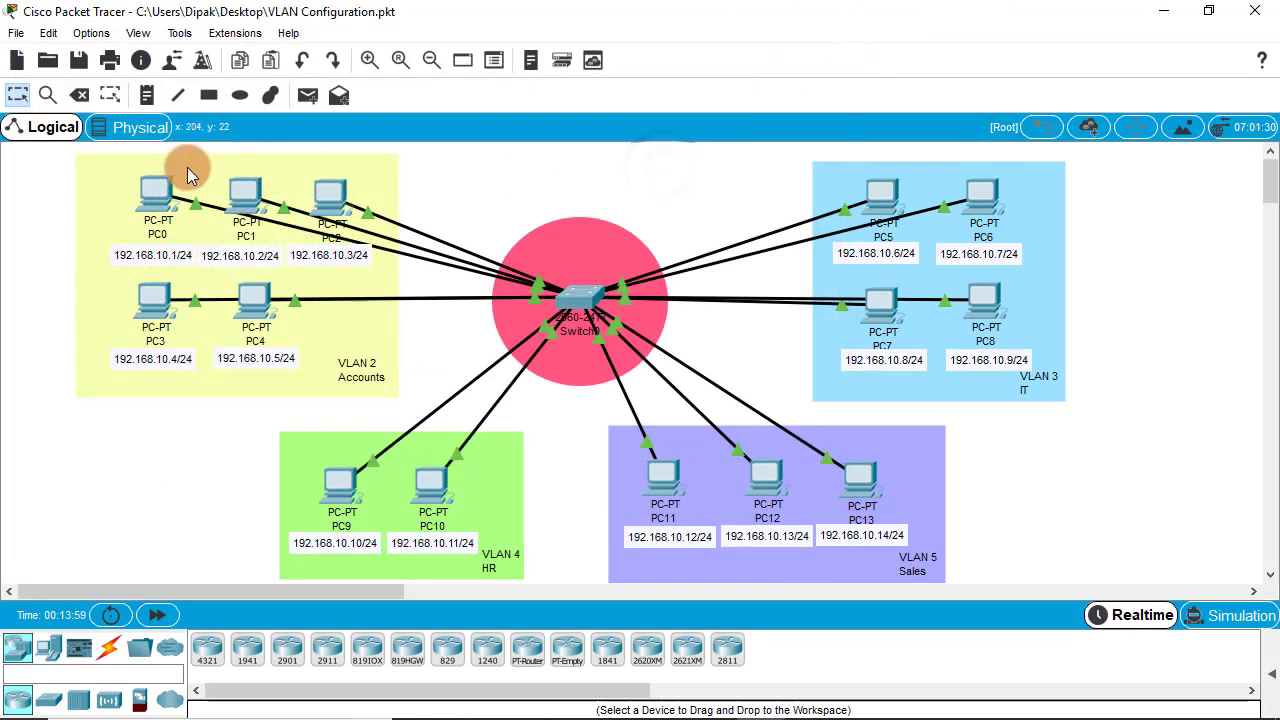
- Open the Command Prompt on PC0 and bring its empty prompt line into view
click(135, 197)
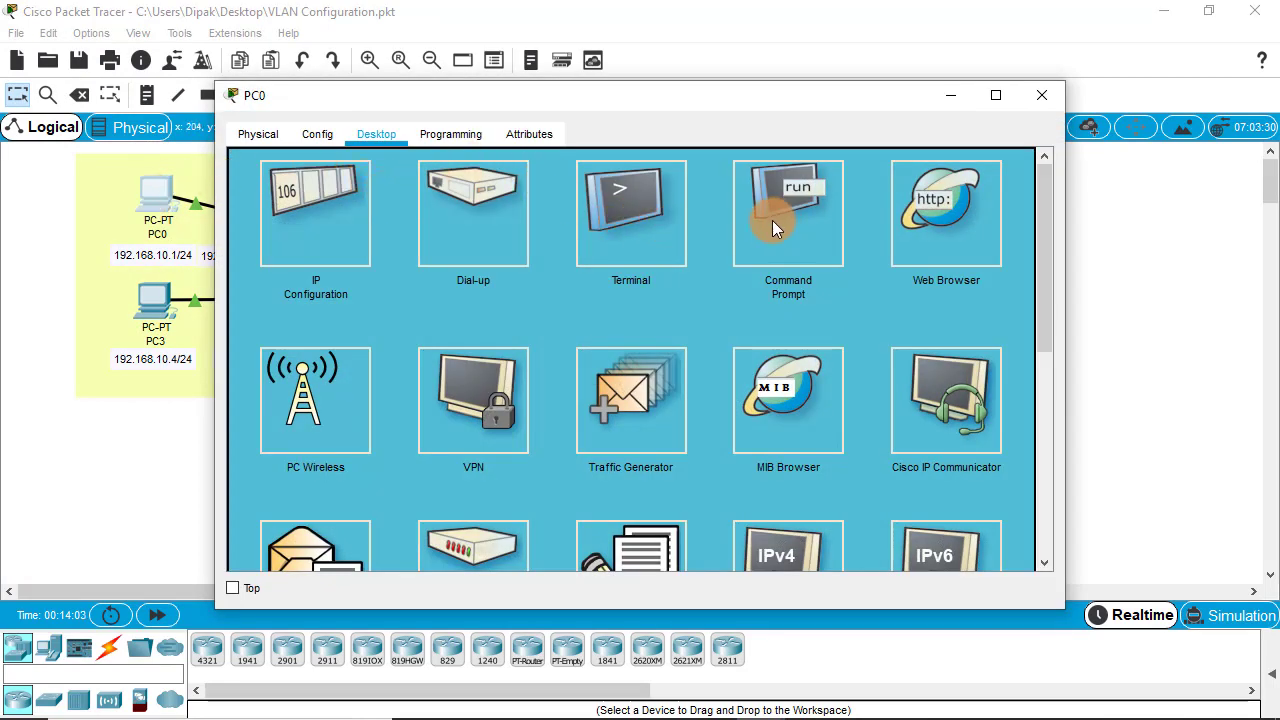
click(773, 216)
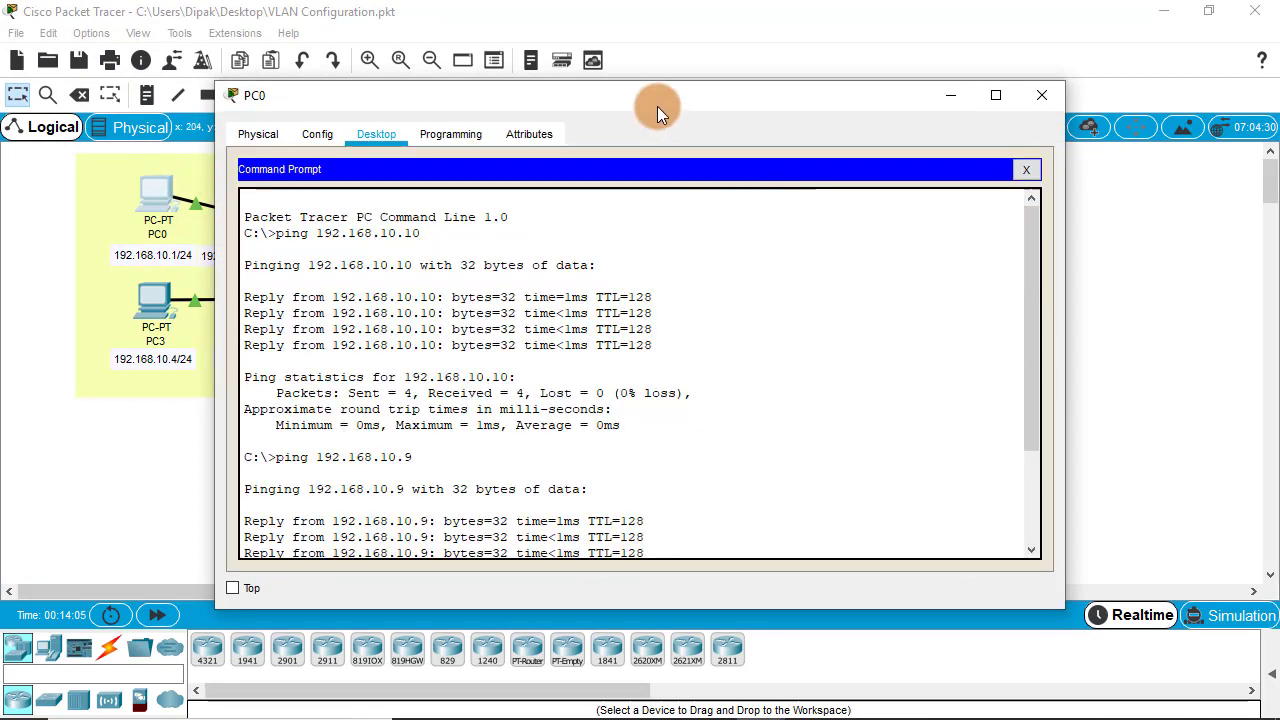
drag(655, 104, 429, 57)
scroll(512, 367, down, 3)
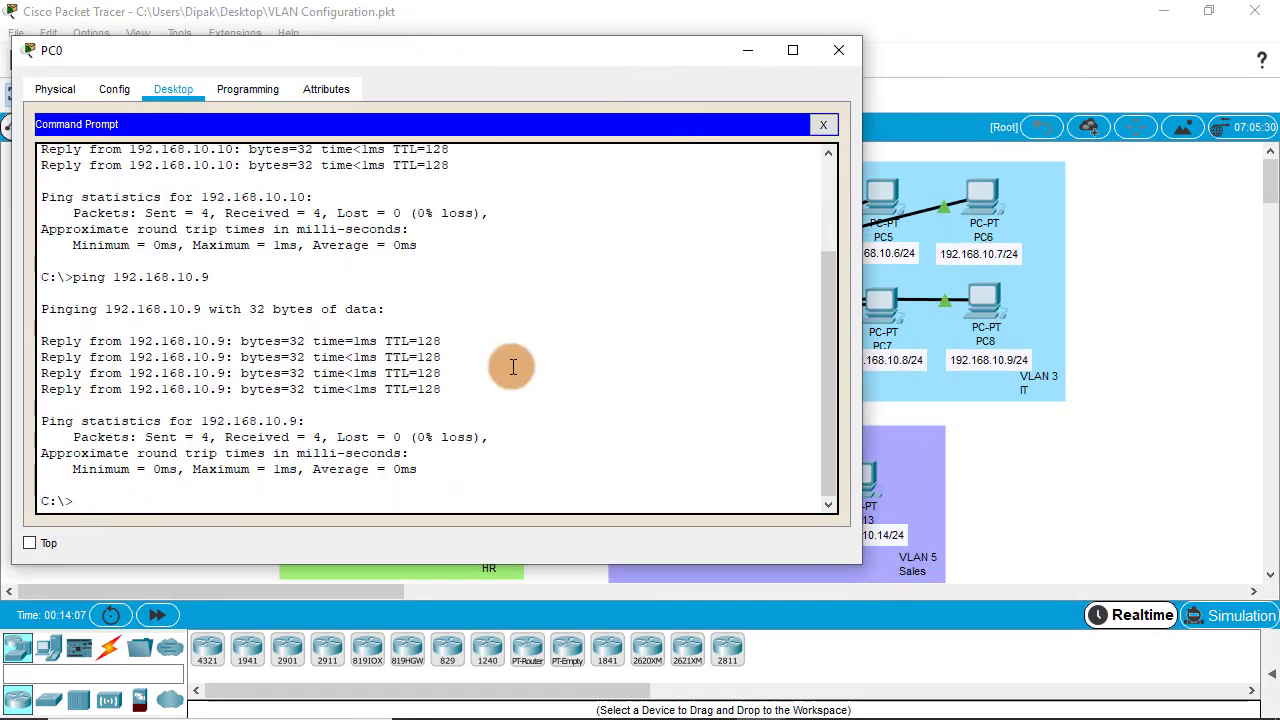
- Ping 192.168.10.10 from PC0's Command Prompt, moving the PC0 window aside so the VLAN 2 and VLAN 4 PCs are visible
key(Up)
key(Up)
drag(592, 48, 1047, 24)
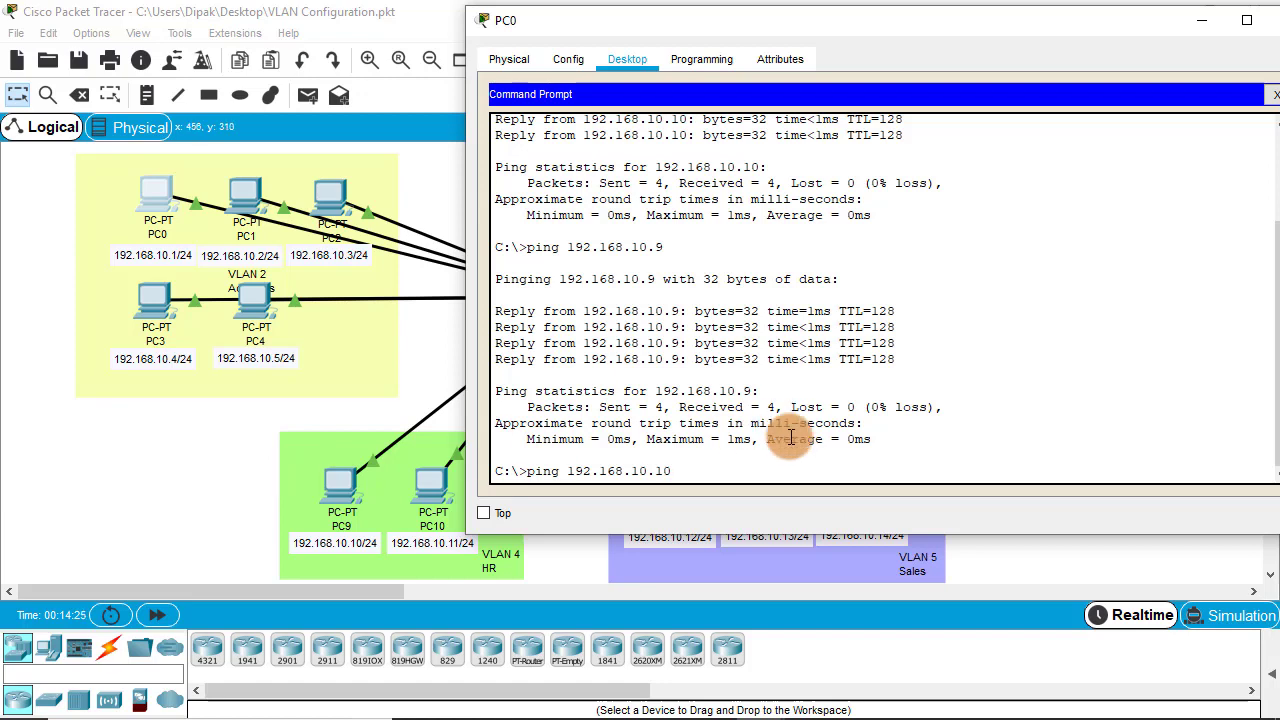
key(Return)
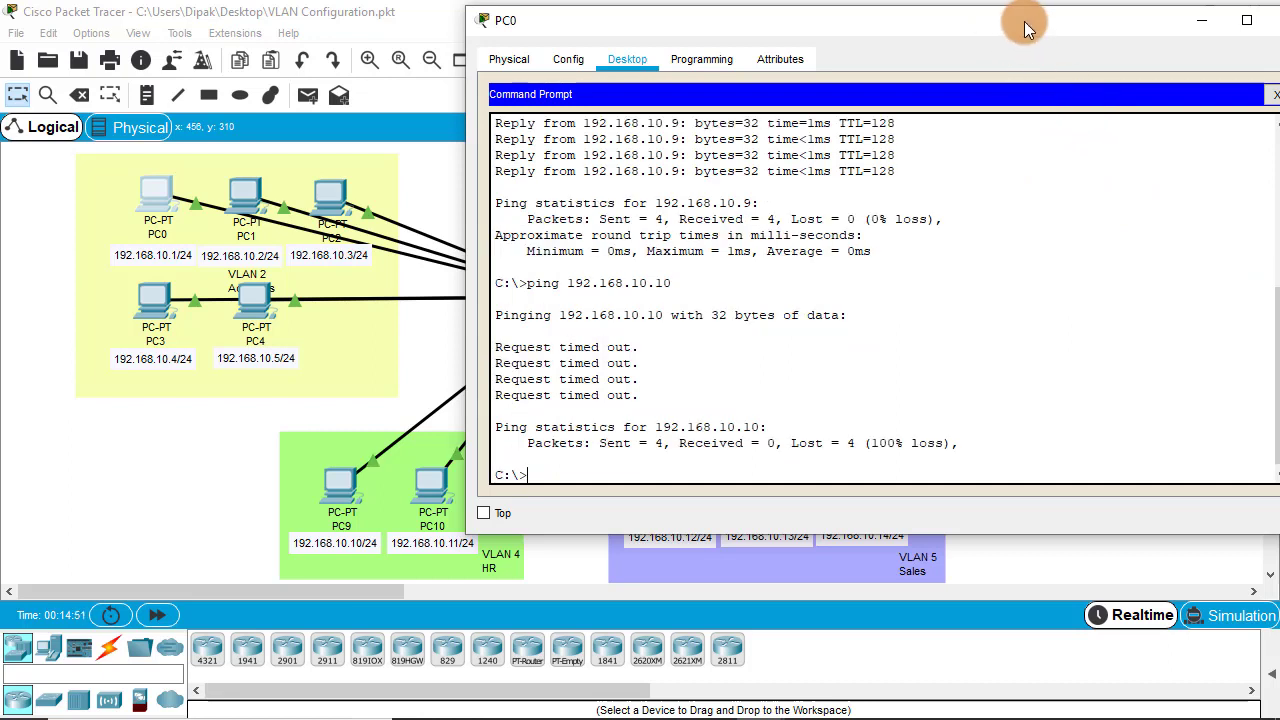
- Move the PC0 window off the VLAN 3 group and ping 192.168.10.9 from its Command Prompt
key(Up)
key(Up)
drag(1121, 22, 633, 94)
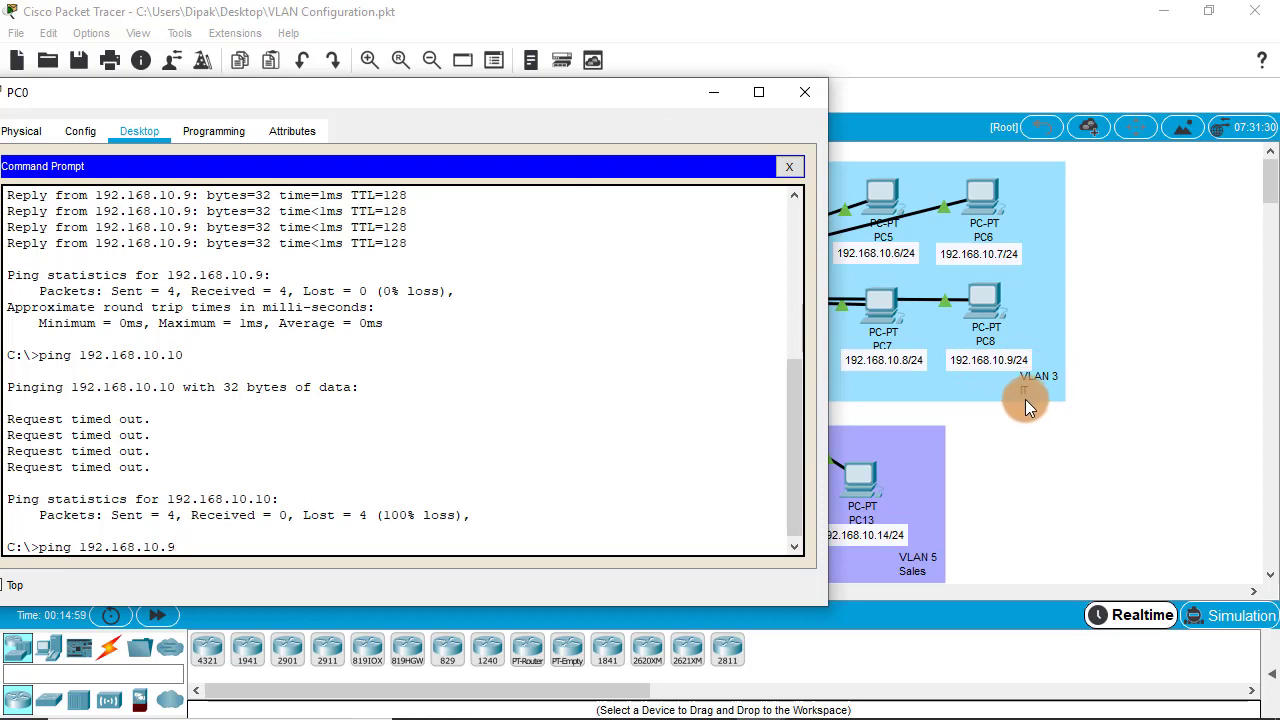
click(703, 425)
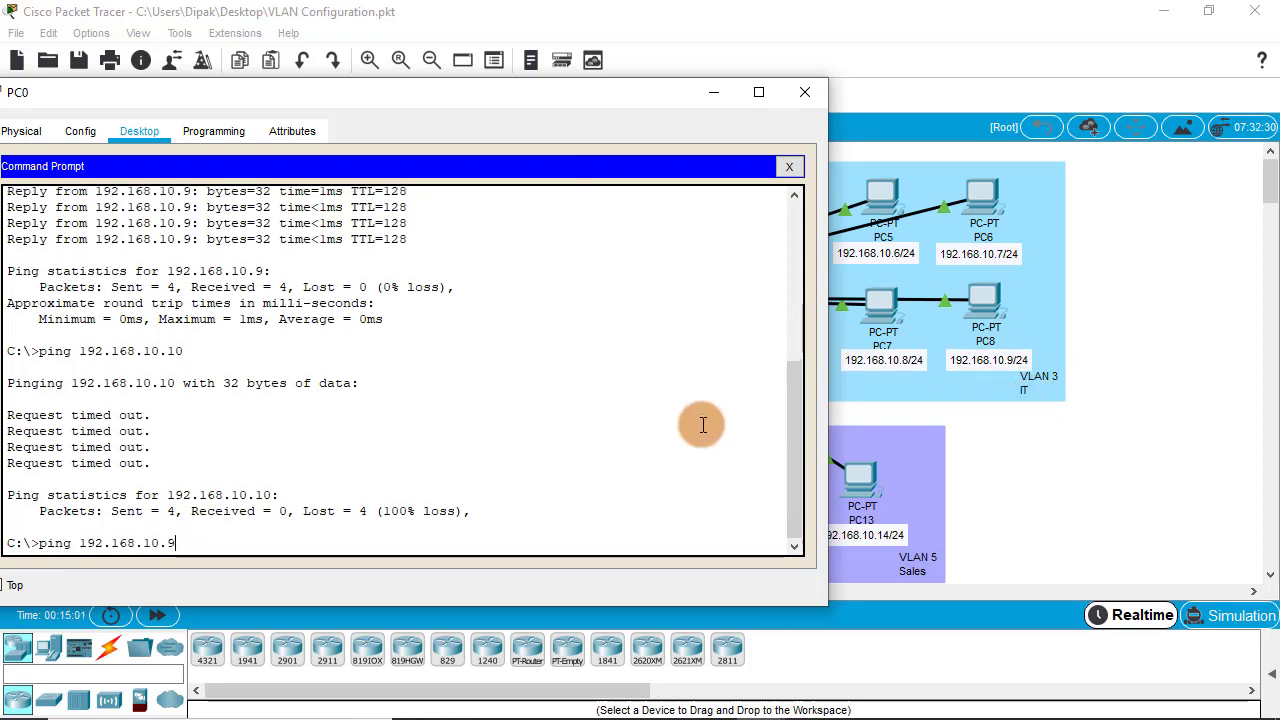
key(Return)
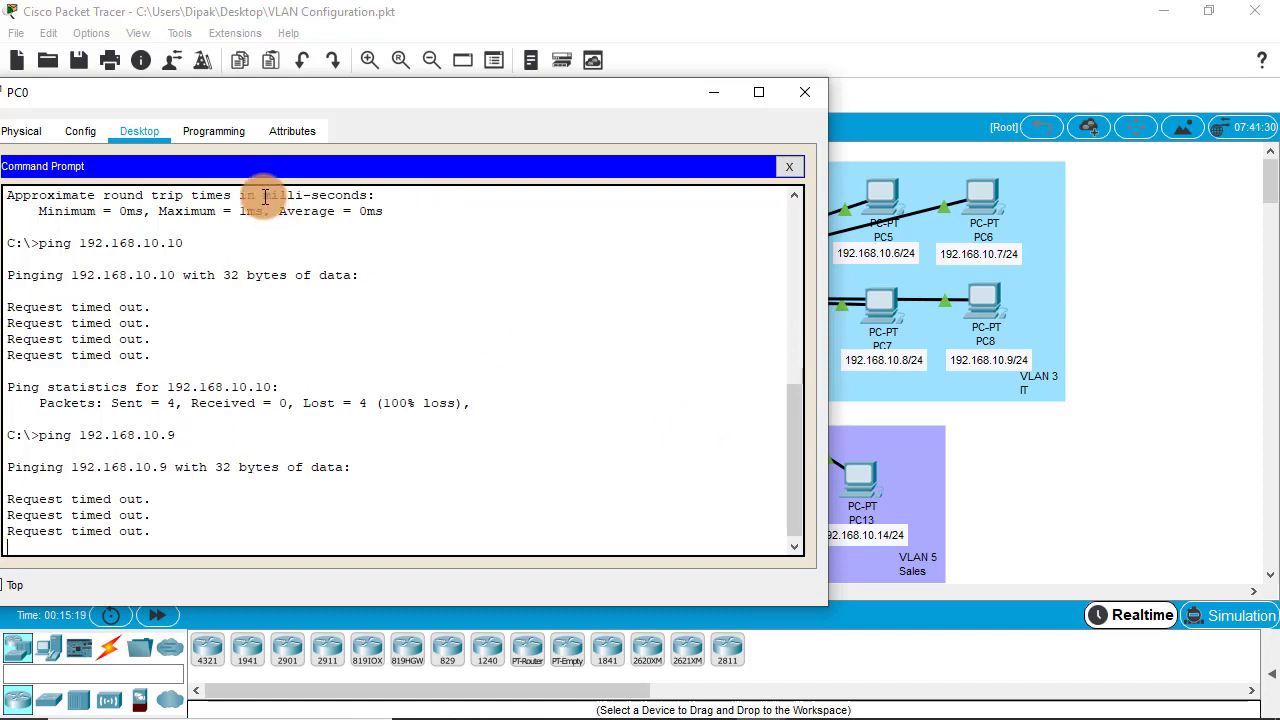
- Ping 192.168.10.5 from PC0 to test connectivity within VLAN 2, and close the PC0 window
drag(330, 92, 837, 108)
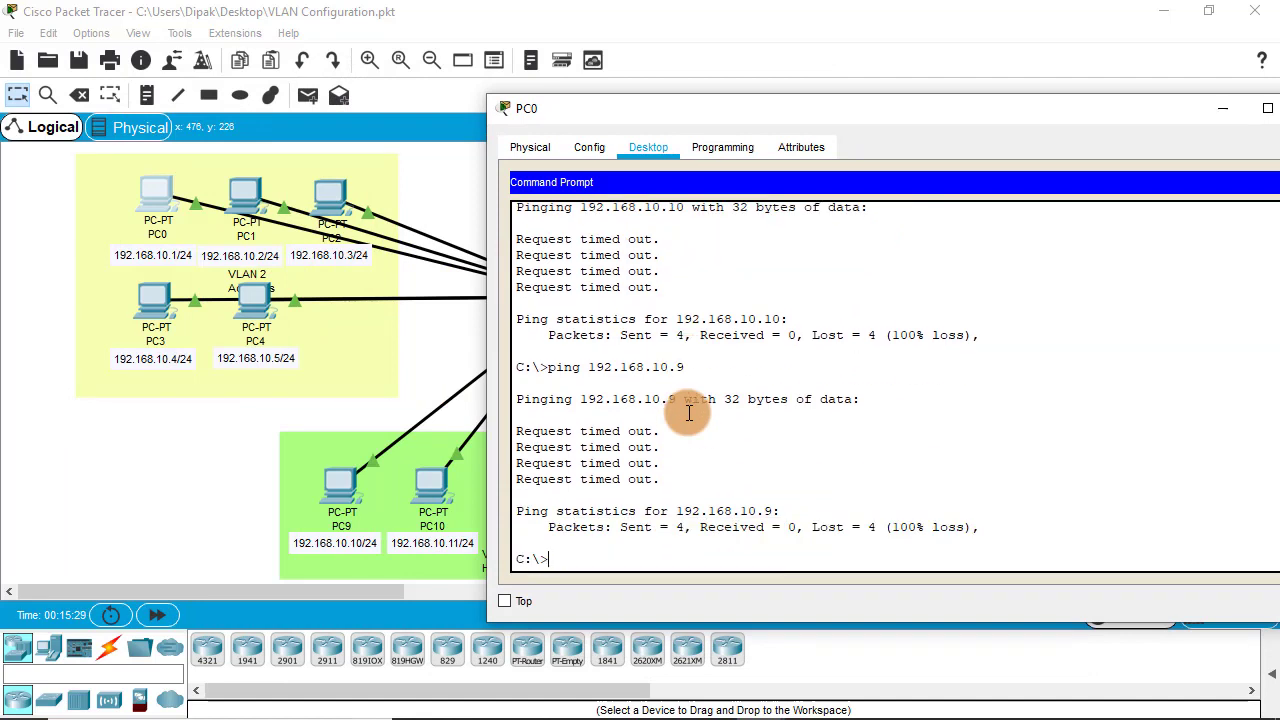
text(ping 192.168.10.5)
key(Return)
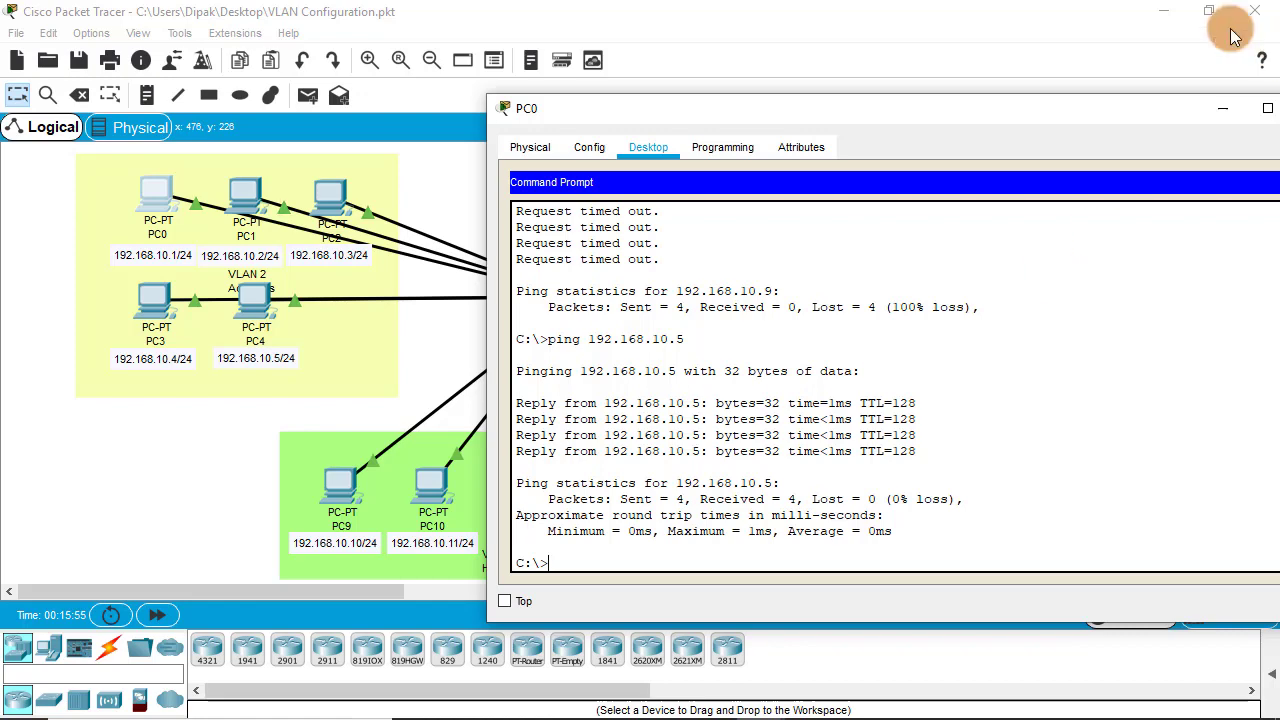
drag(1160, 110, 872, 118)
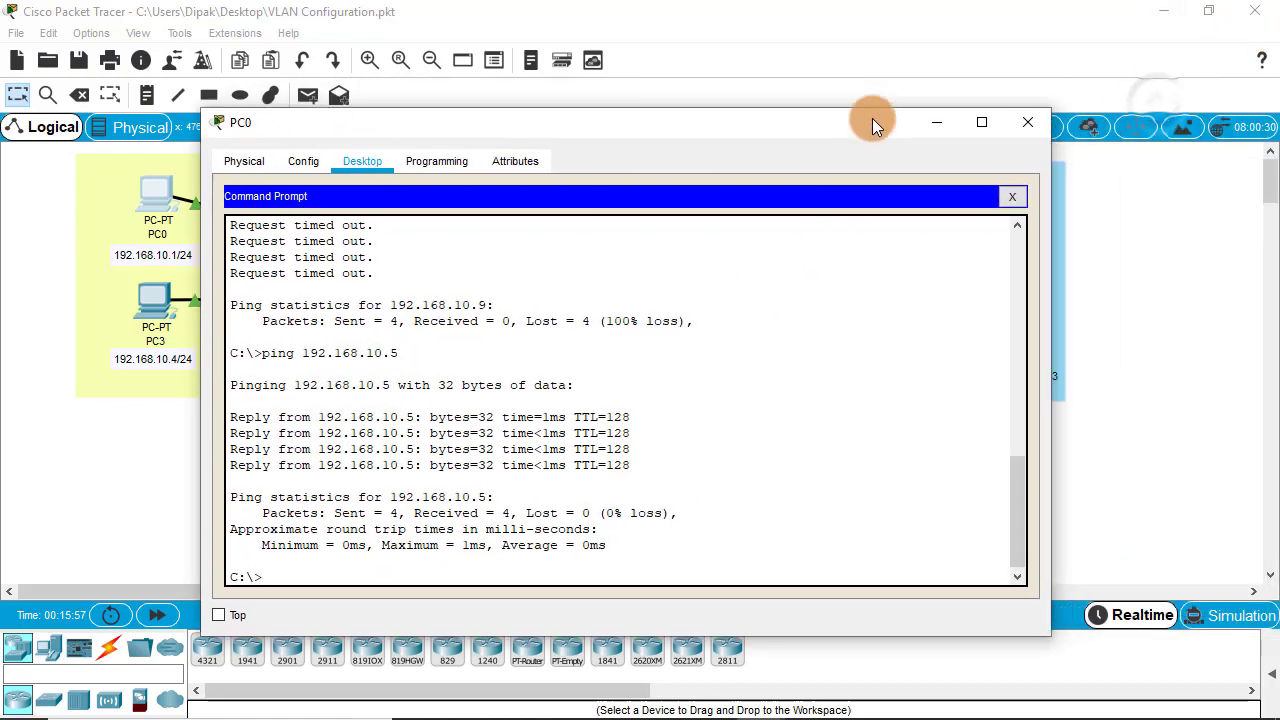
click(1049, 123)
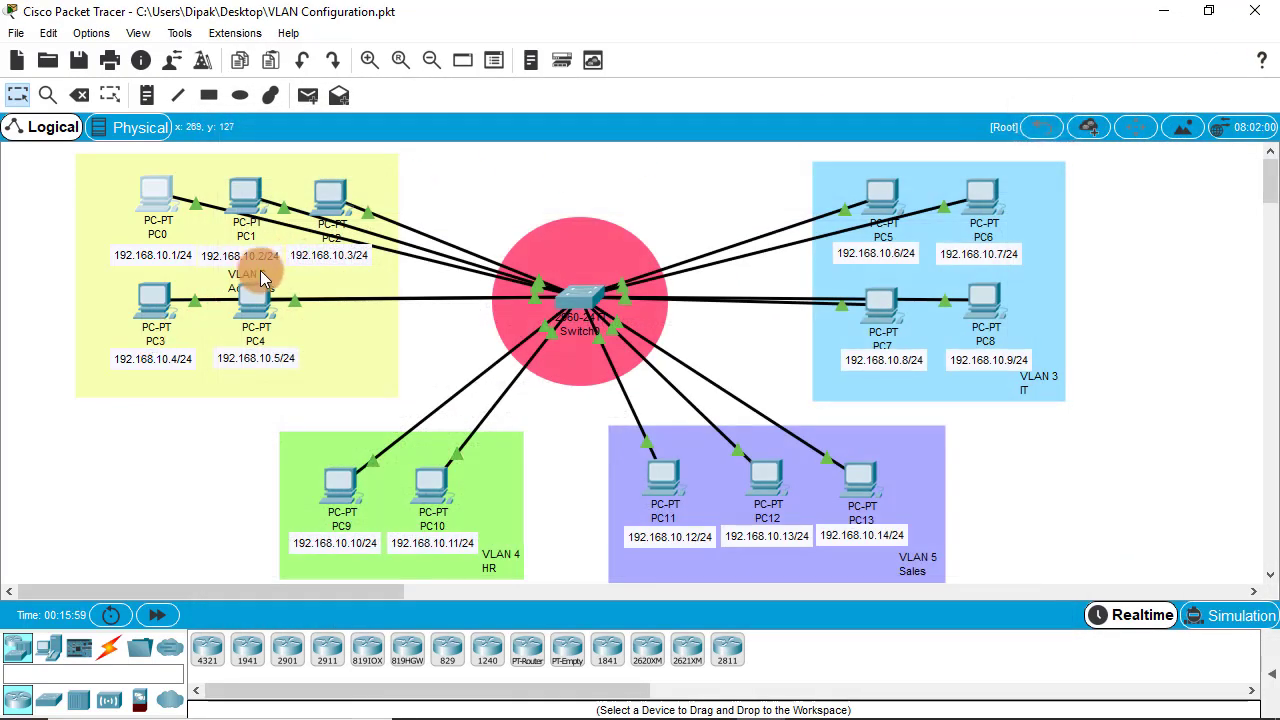
- Move the VLAN 2 Accounts label to the lower-right corner of the yellow area and deselect everything
drag(257, 279, 366, 375)
click(526, 180)
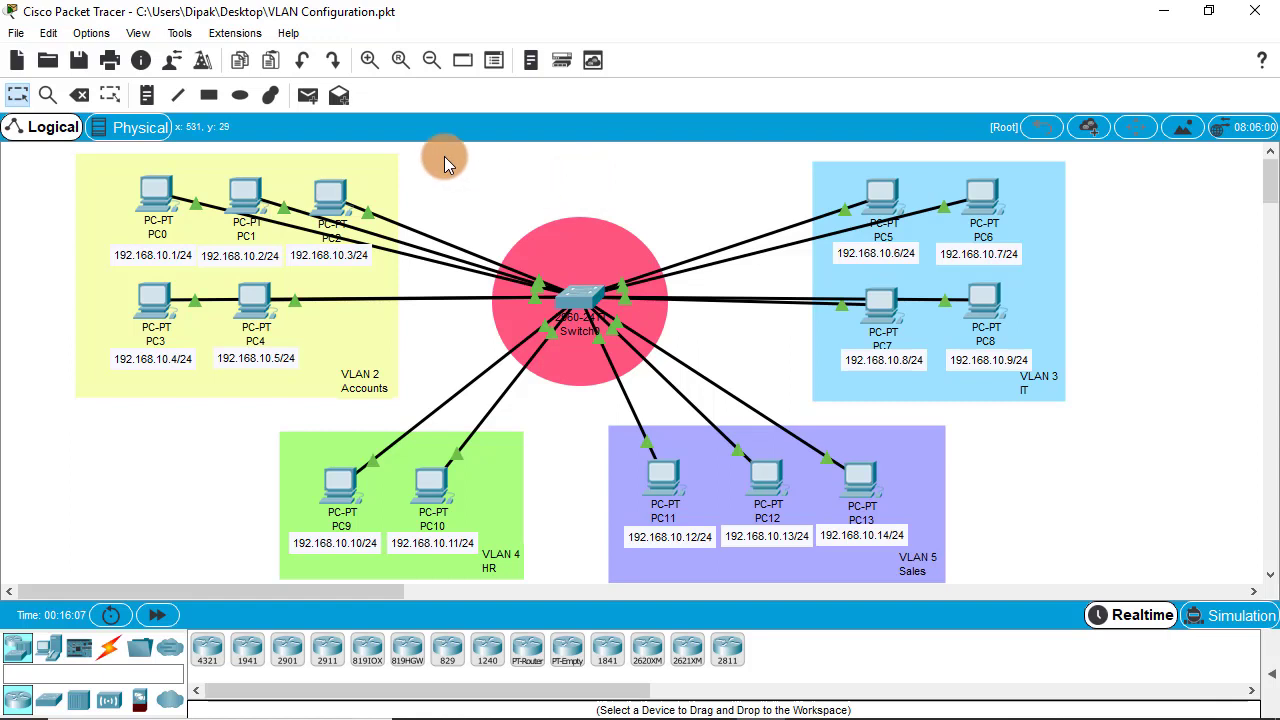
- Send a simple PDU from PC0 to PC11, check its status in the PDU list, and delete the scenario's PDU
click(307, 95)
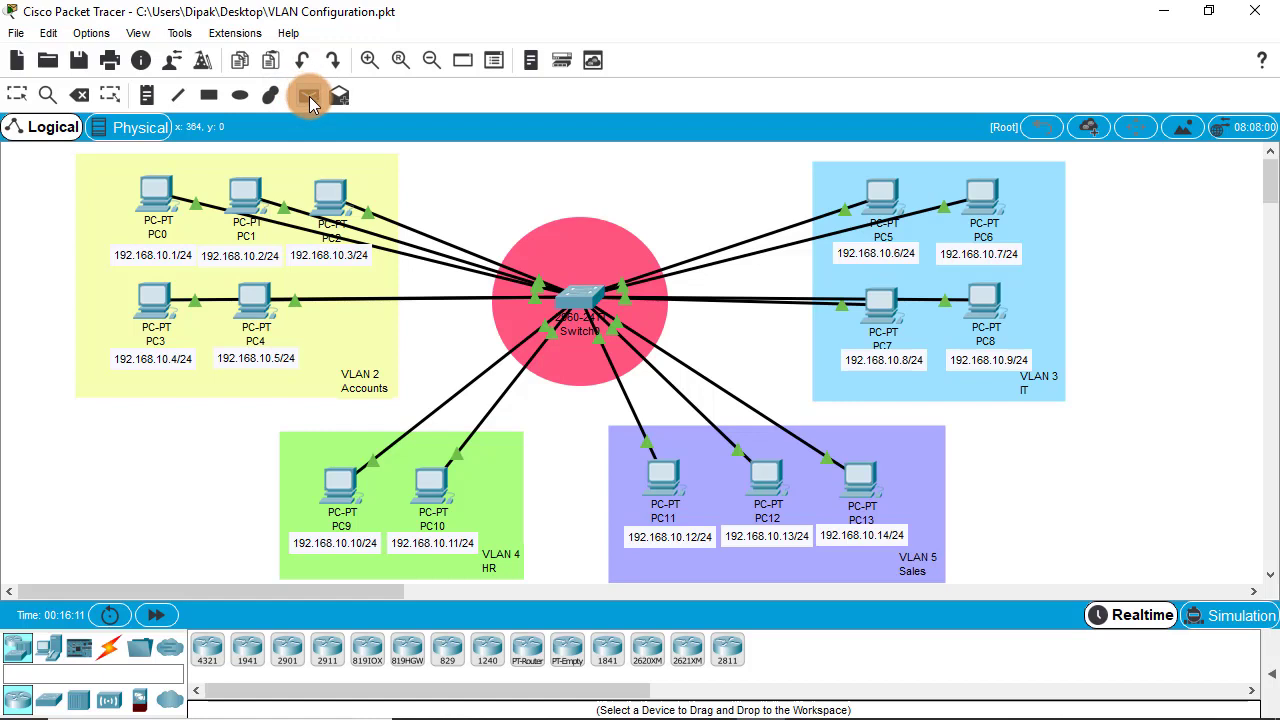
click(158, 196)
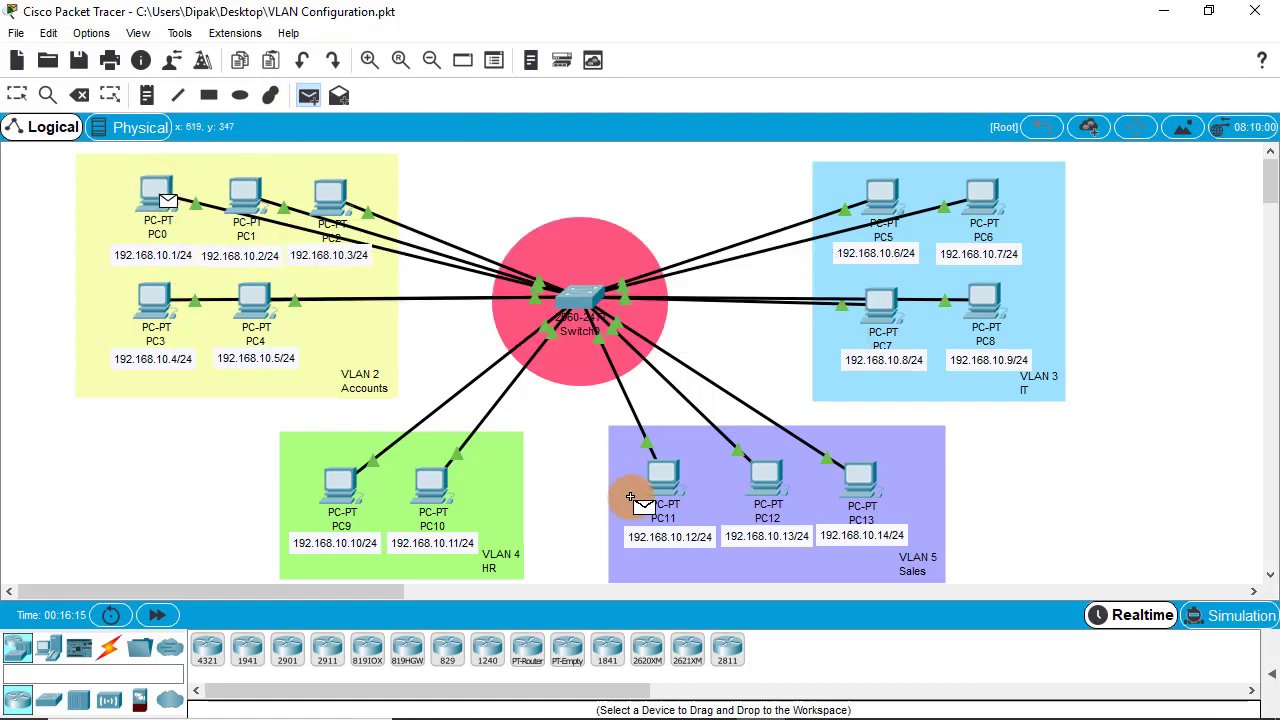
click(665, 482)
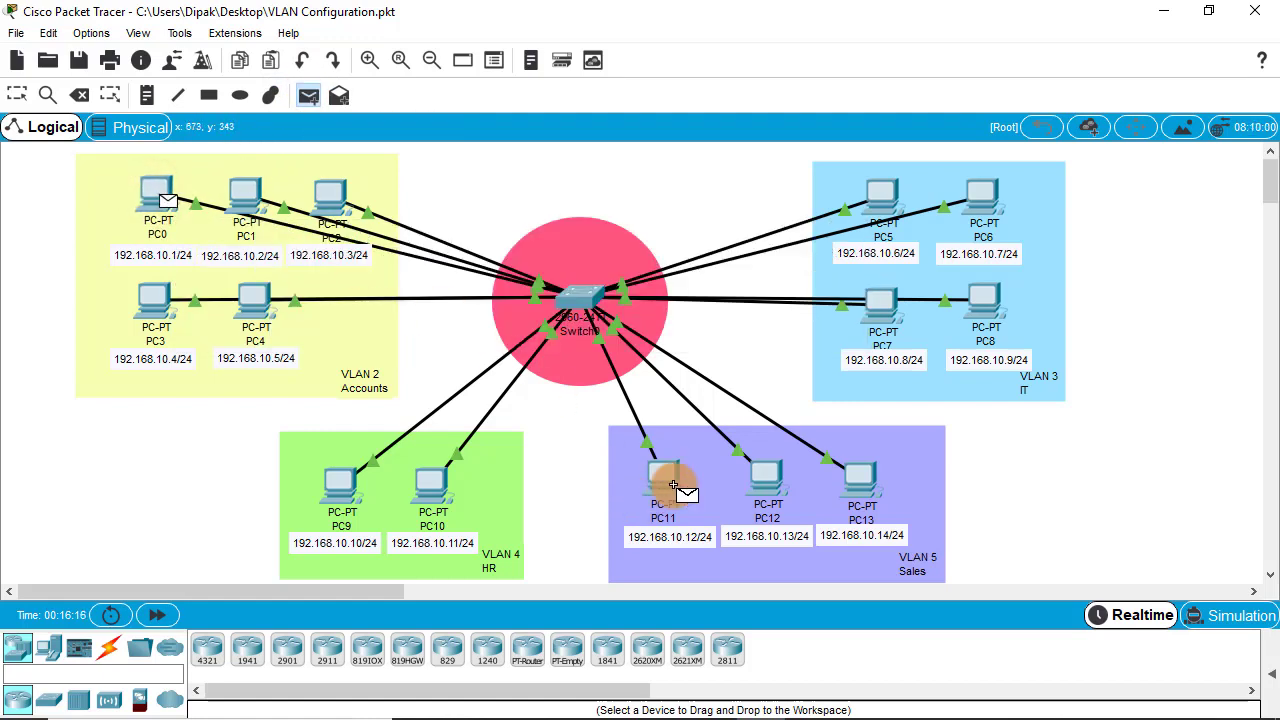
click(1260, 682)
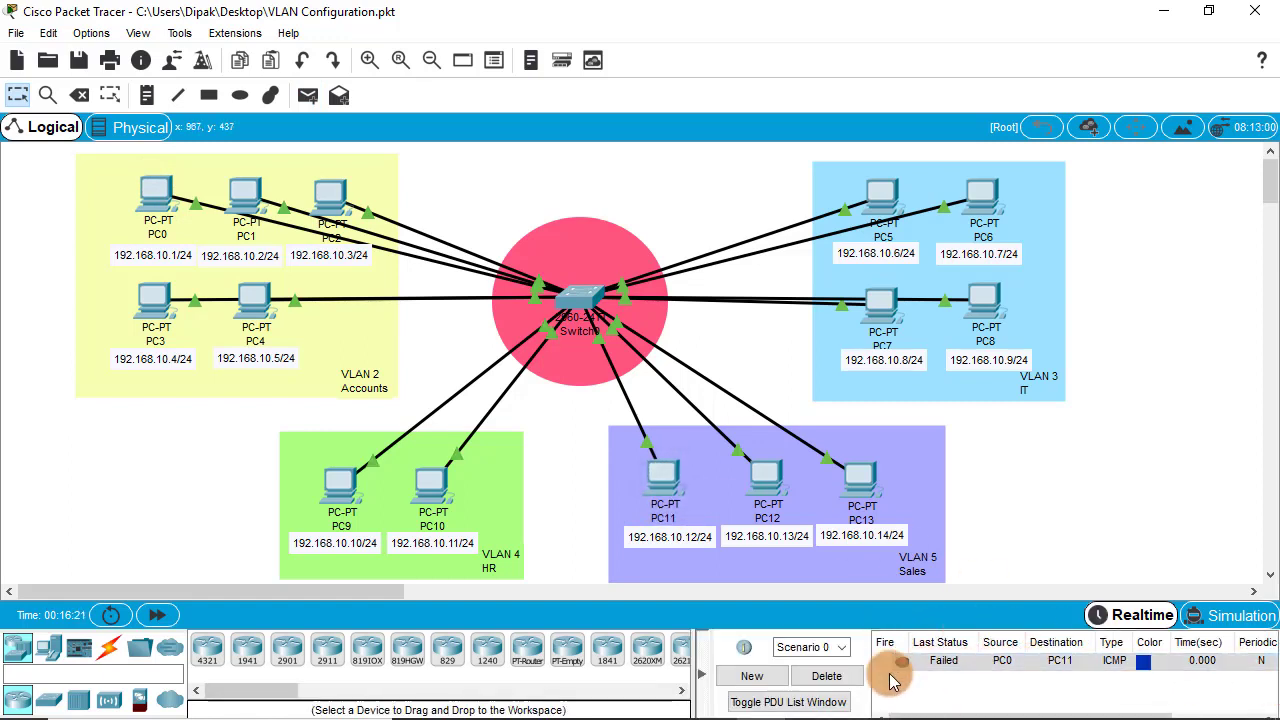
click(826, 676)
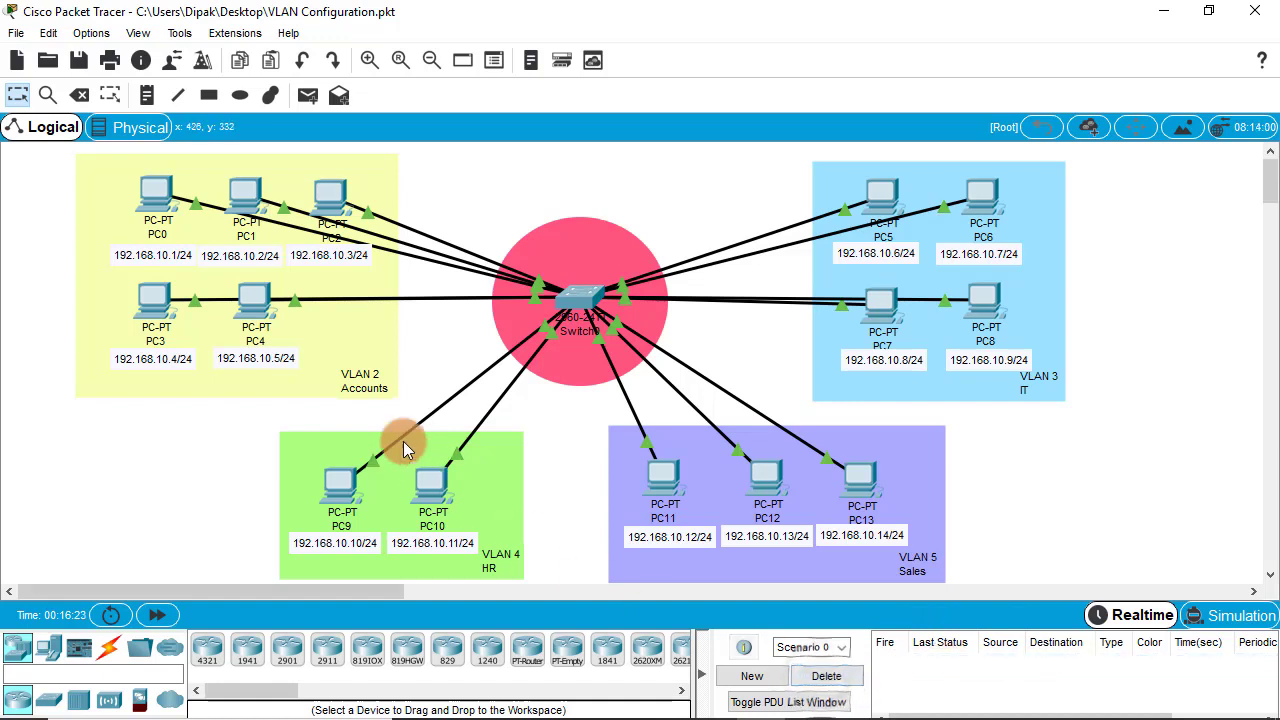
- Send simple PDUs within the same VLAN, from PC10 to PC9 and from PC7 to PC6
click(307, 95)
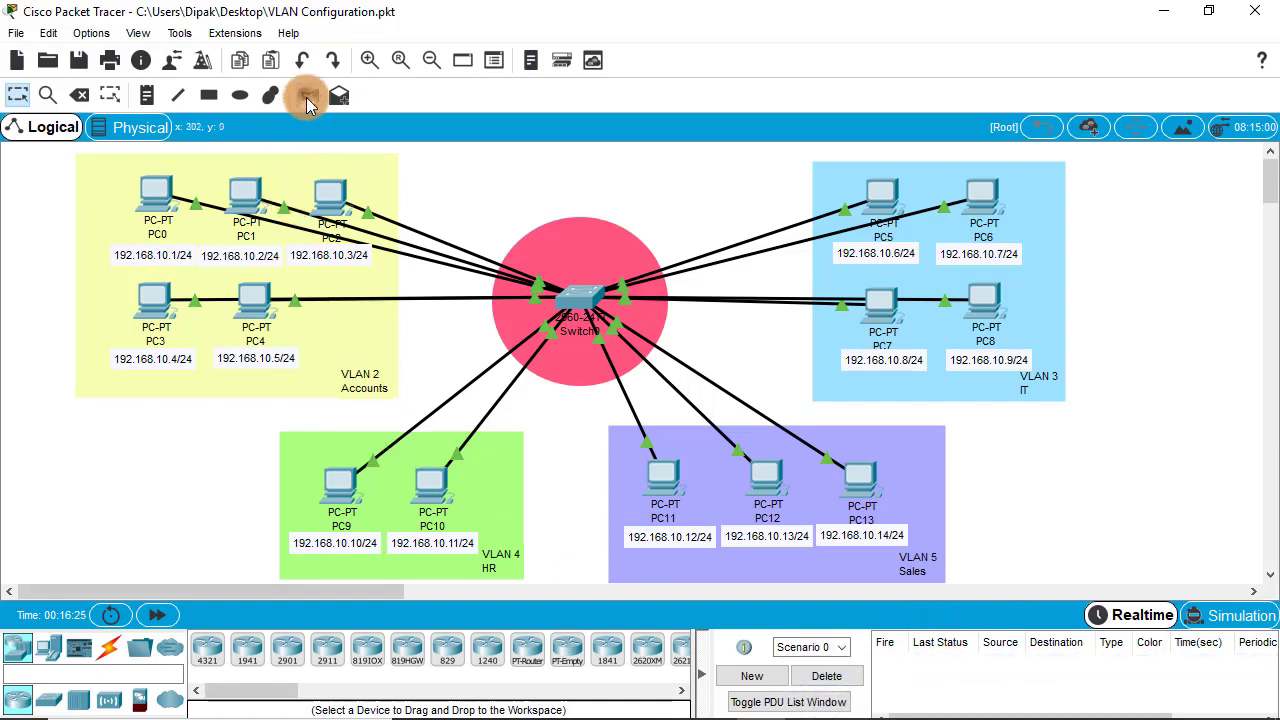
click(436, 508)
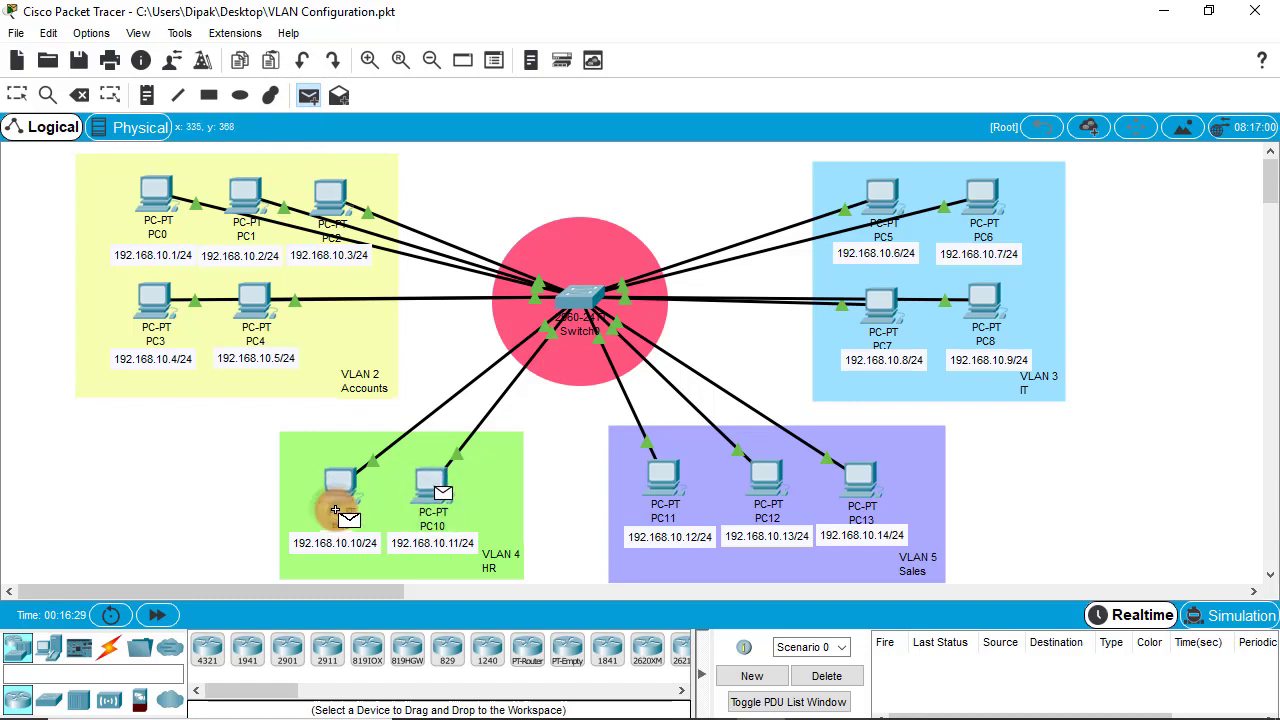
click(337, 494)
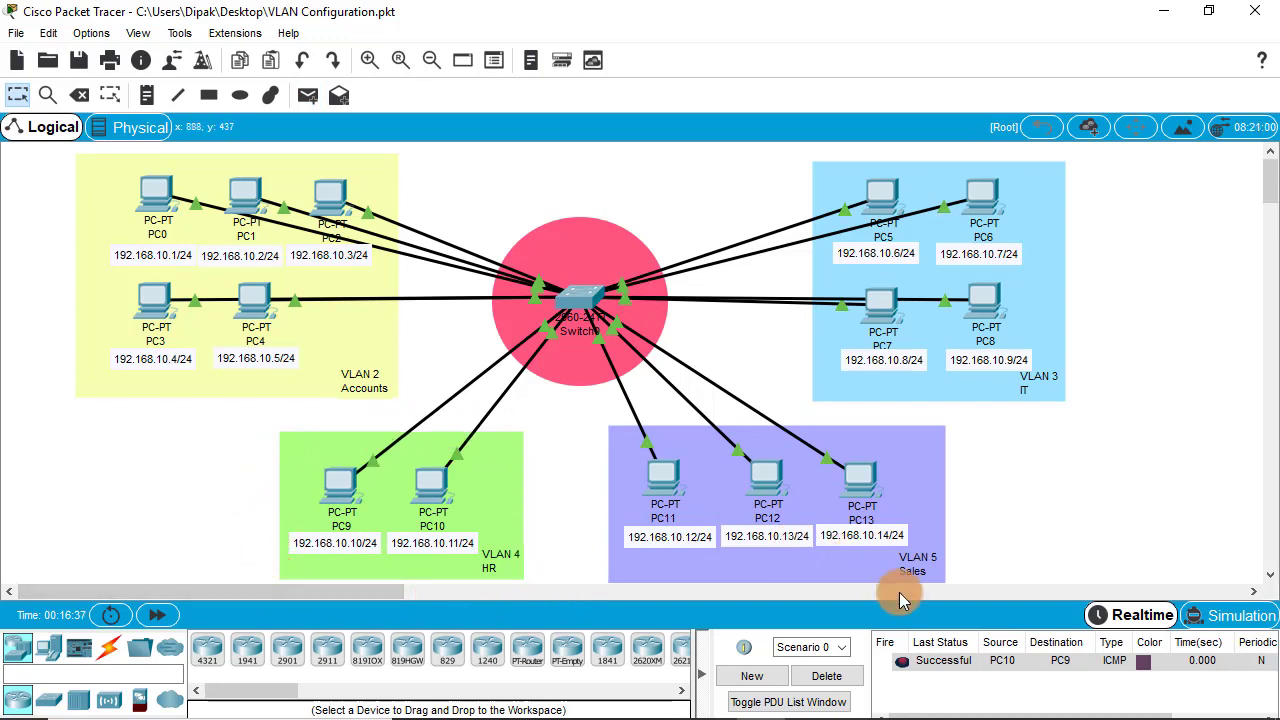
click(308, 95)
click(888, 279)
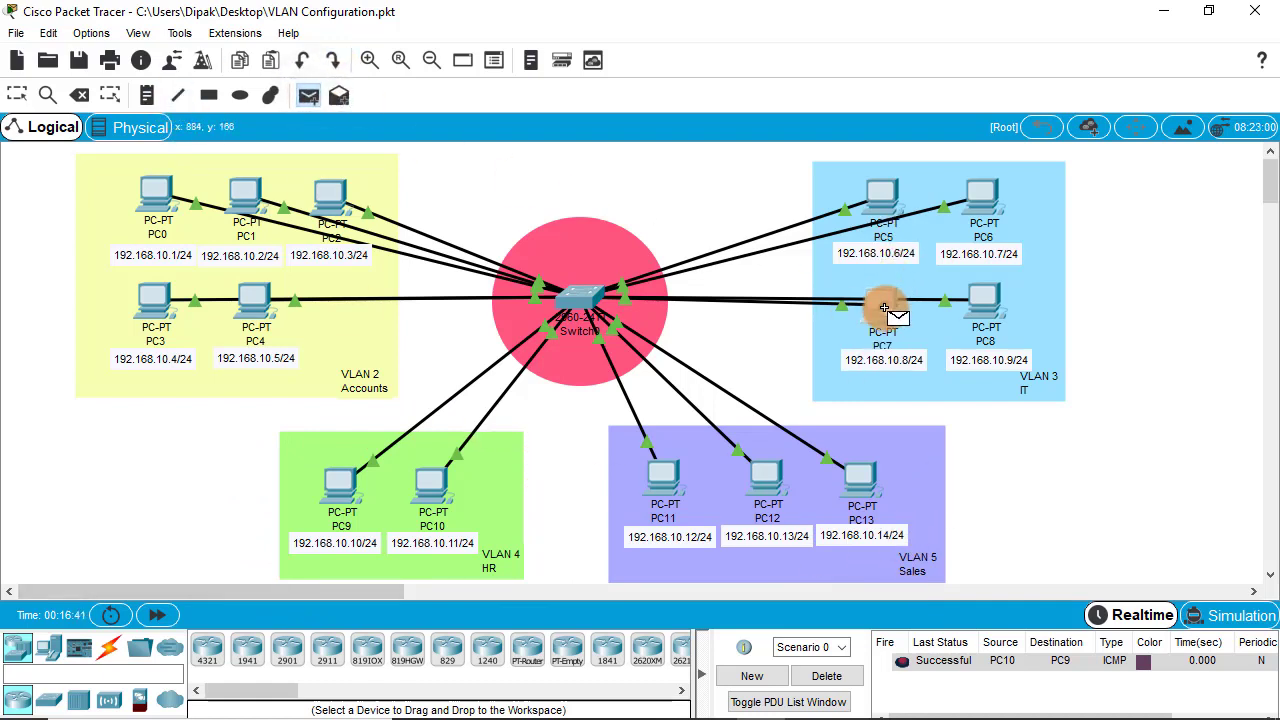
click(983, 210)
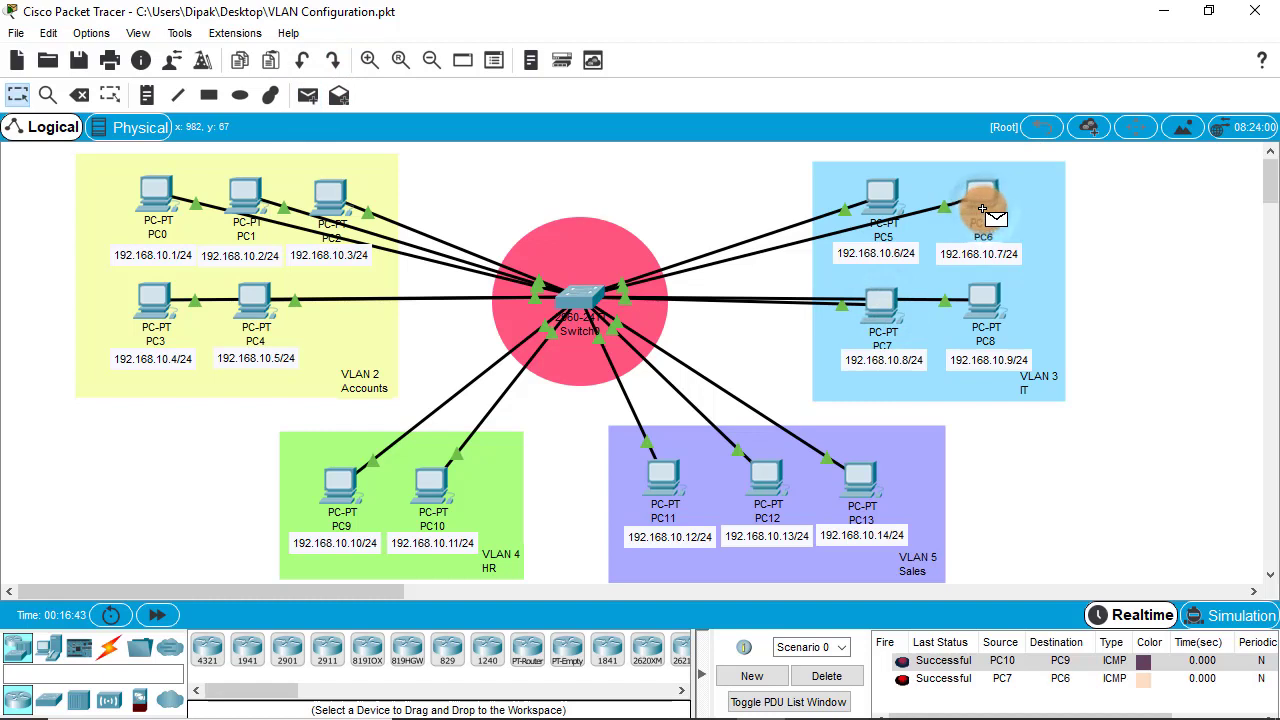
- Send a simple PDU from PC10 to PC8, check its status, and delete all PDUs of Scenario 0
click(310, 97)
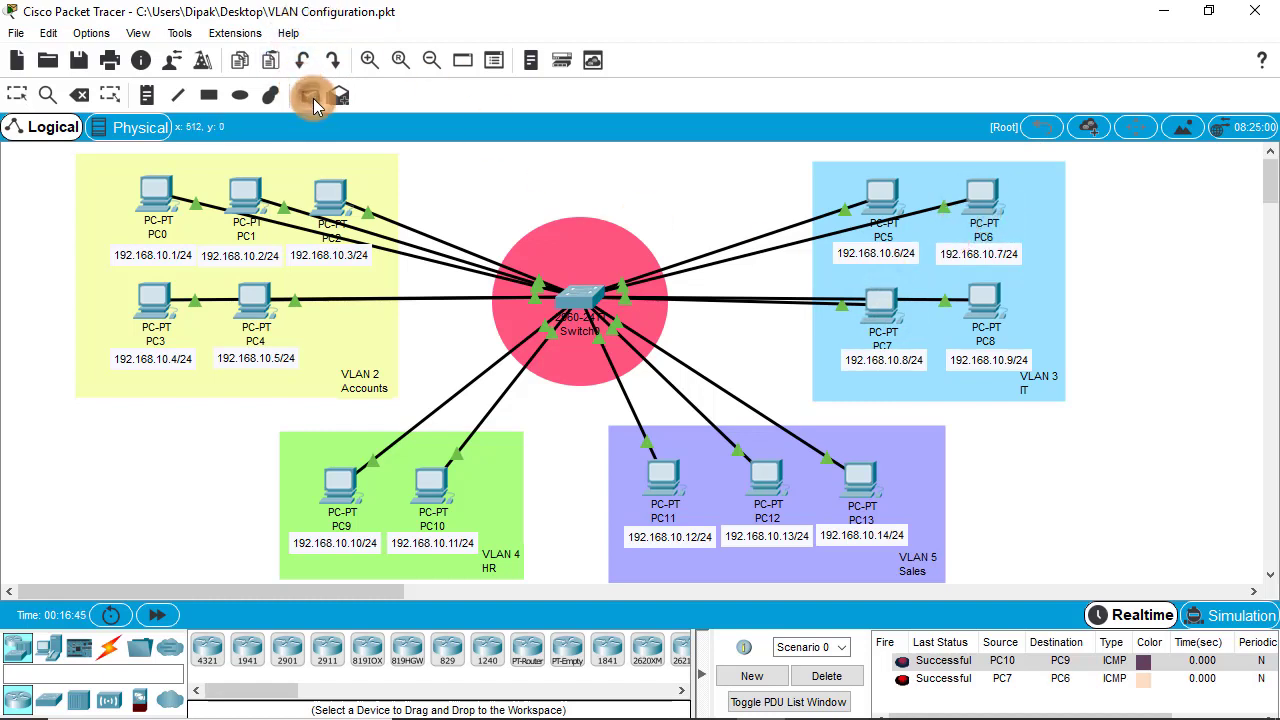
click(428, 495)
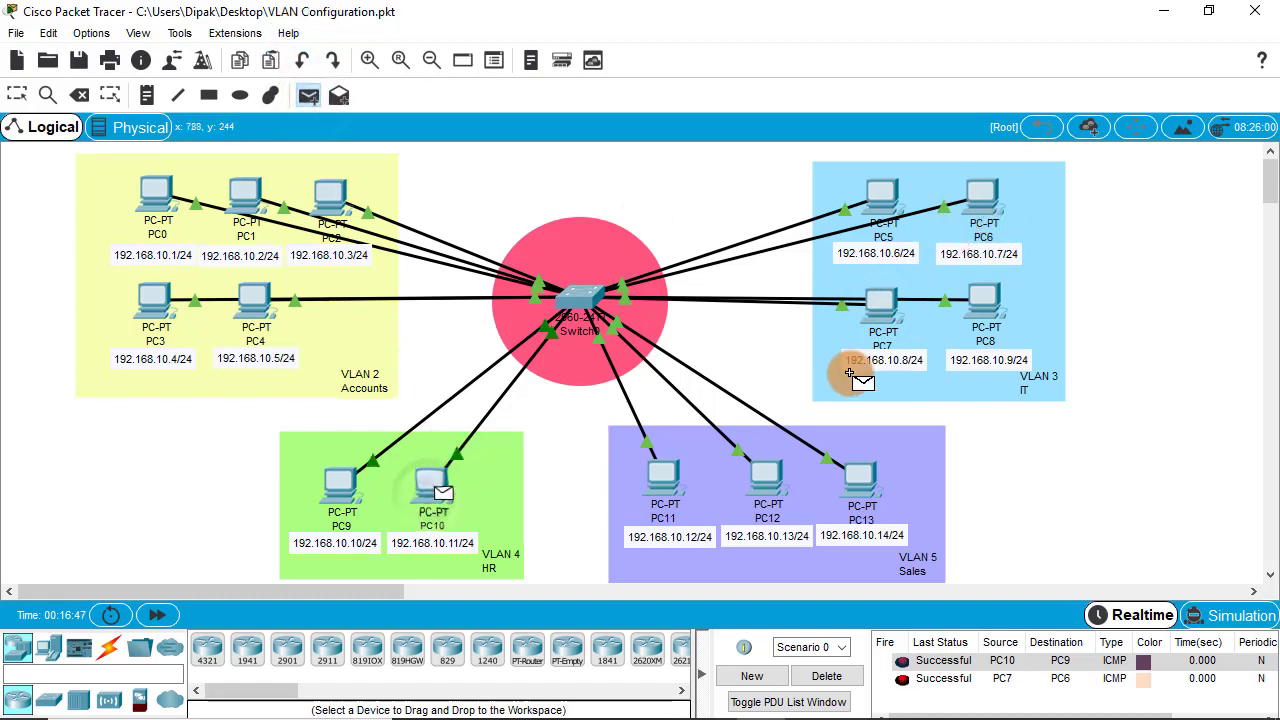
click(980, 308)
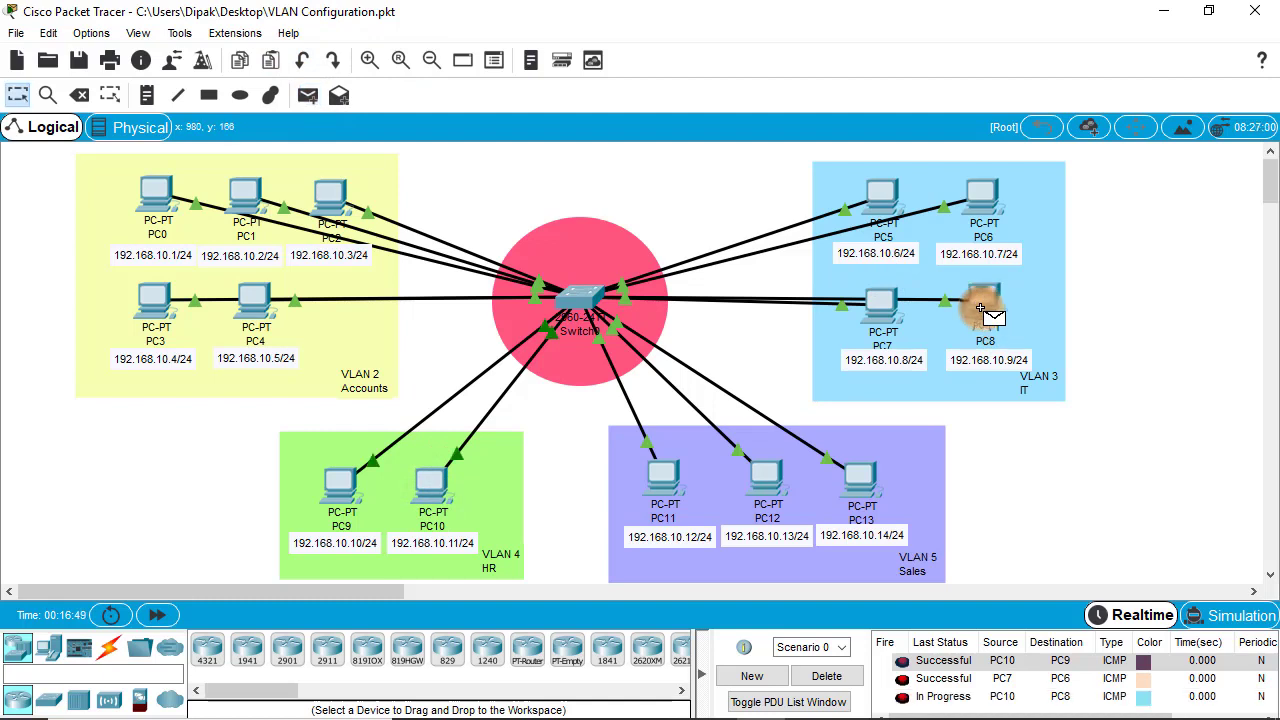
click(940, 697)
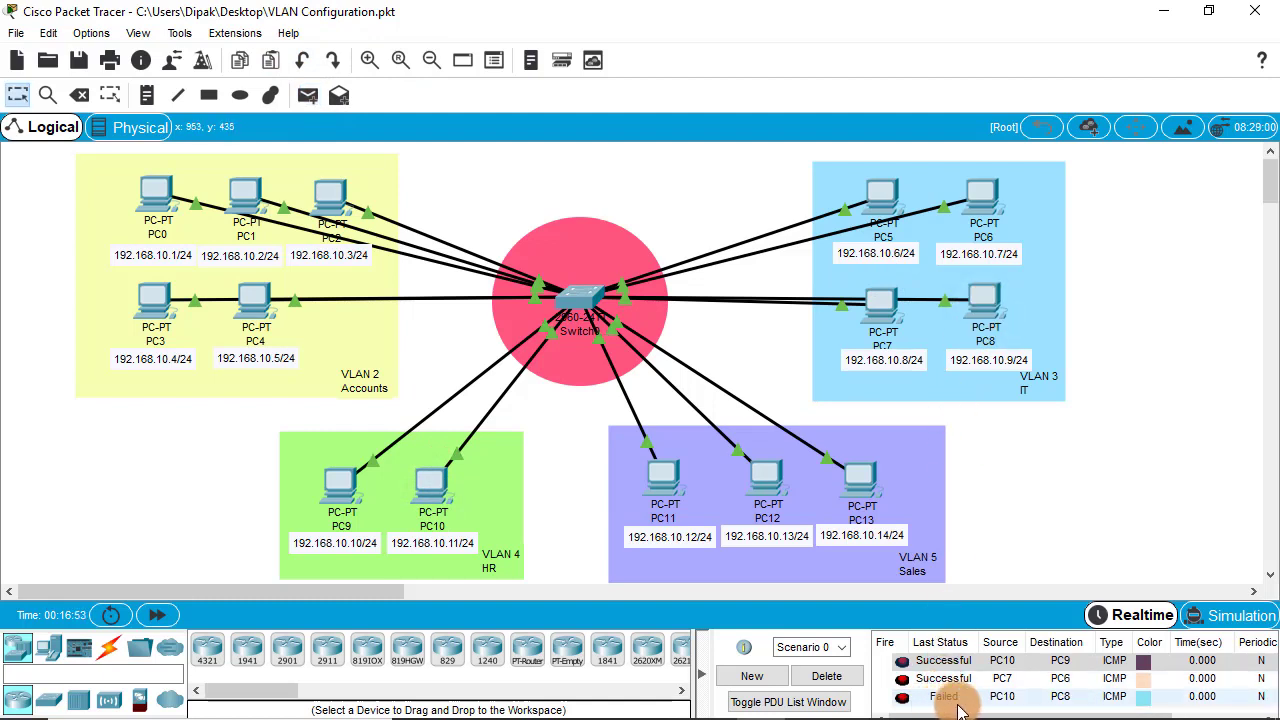
click(826, 676)
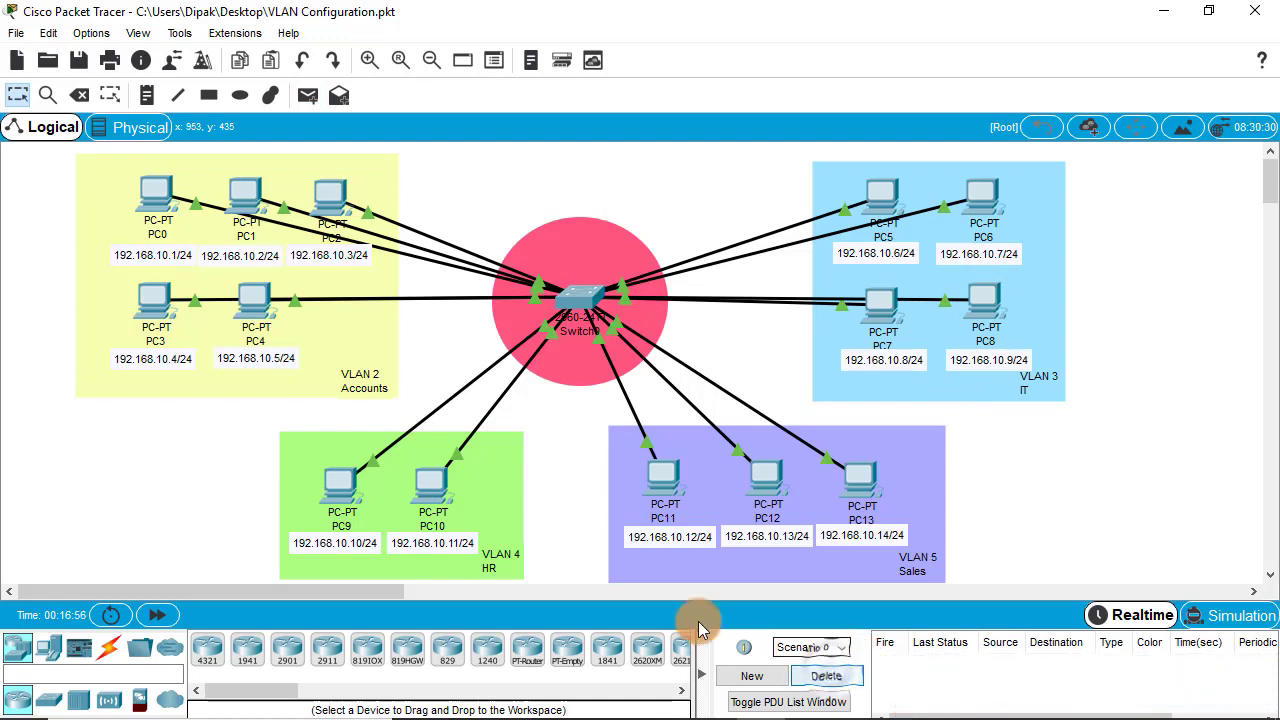
- Send simple PDUs from PC11 to PC13 within VLAN 5 and from PC11 to PC9 in VLAN 4
click(307, 95)
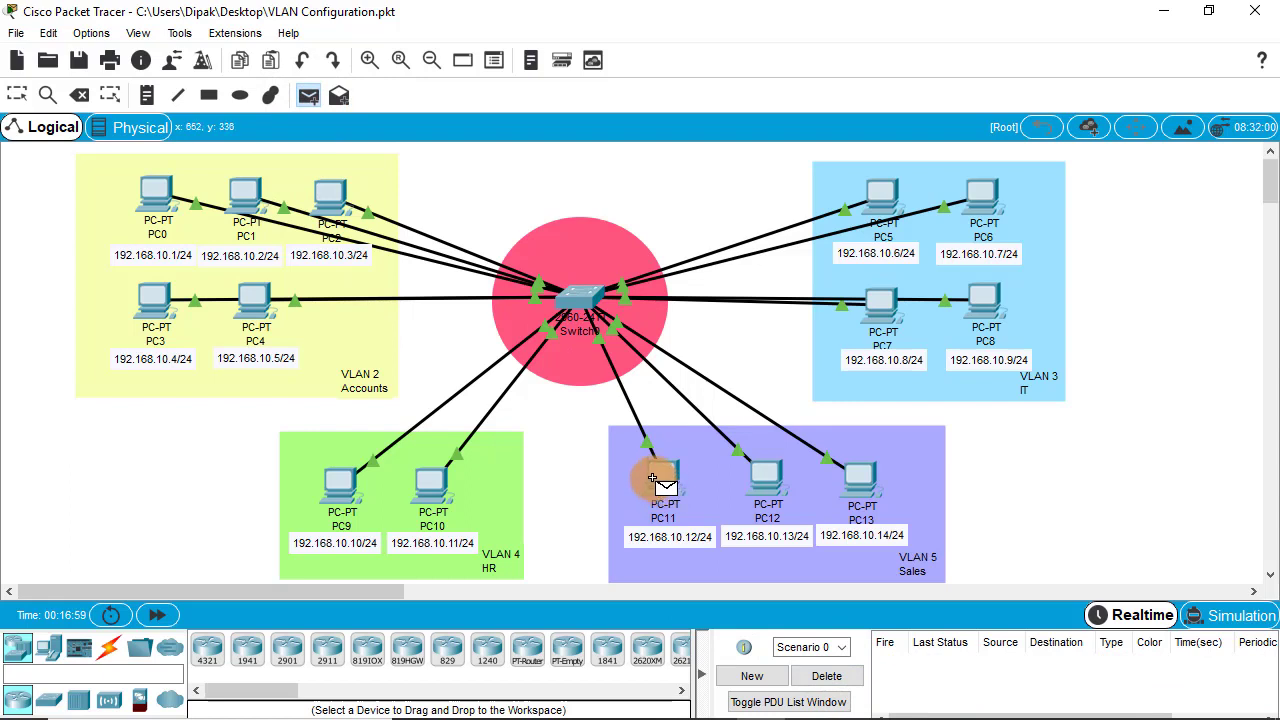
click(653, 479)
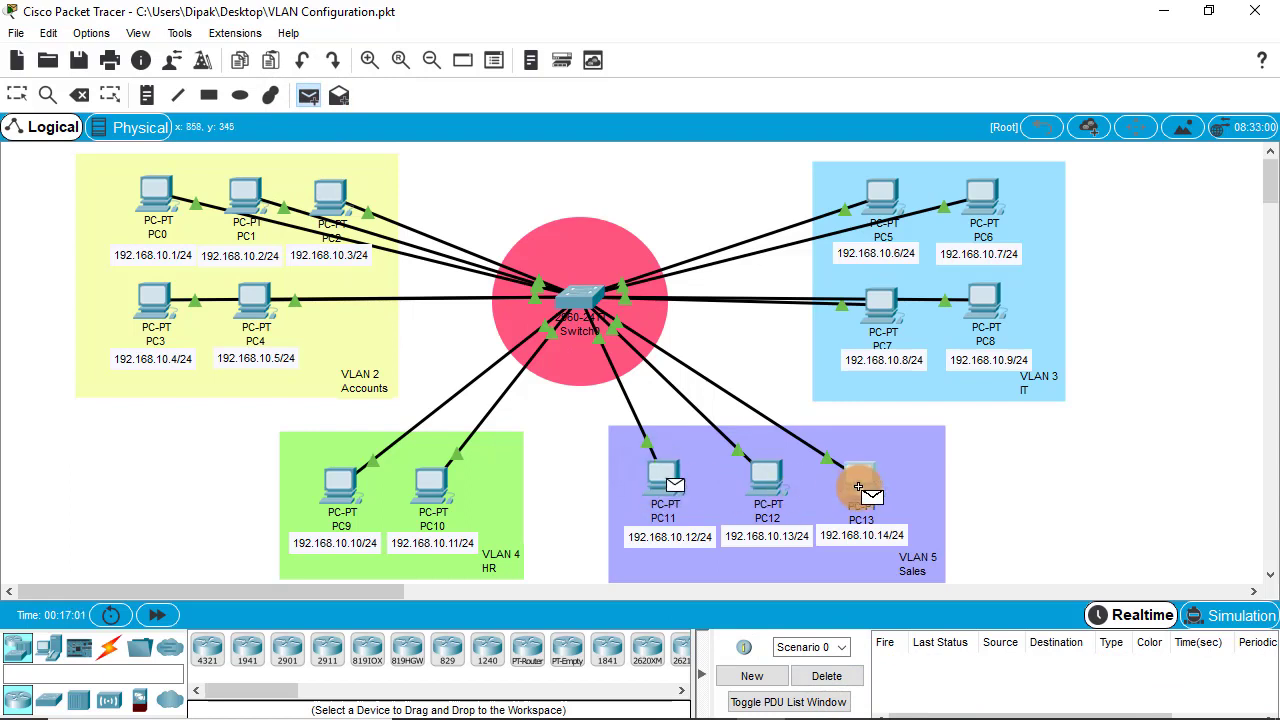
click(858, 486)
click(651, 488)
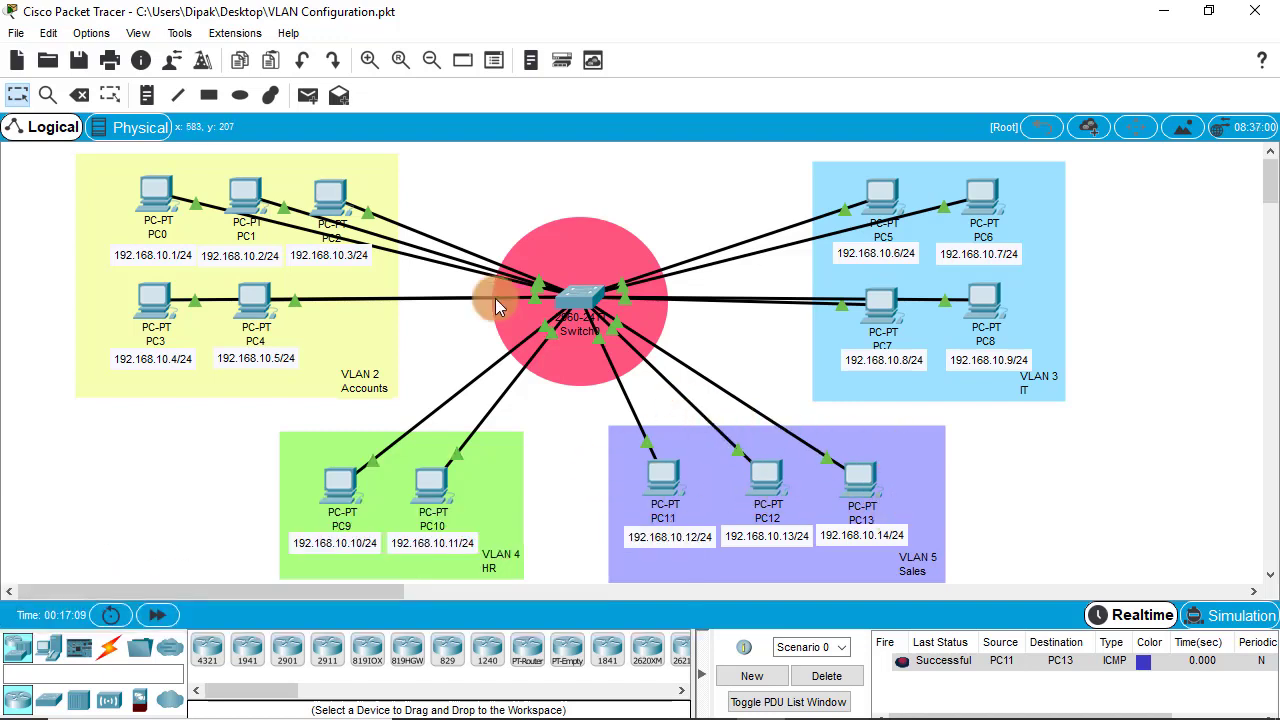
click(307, 95)
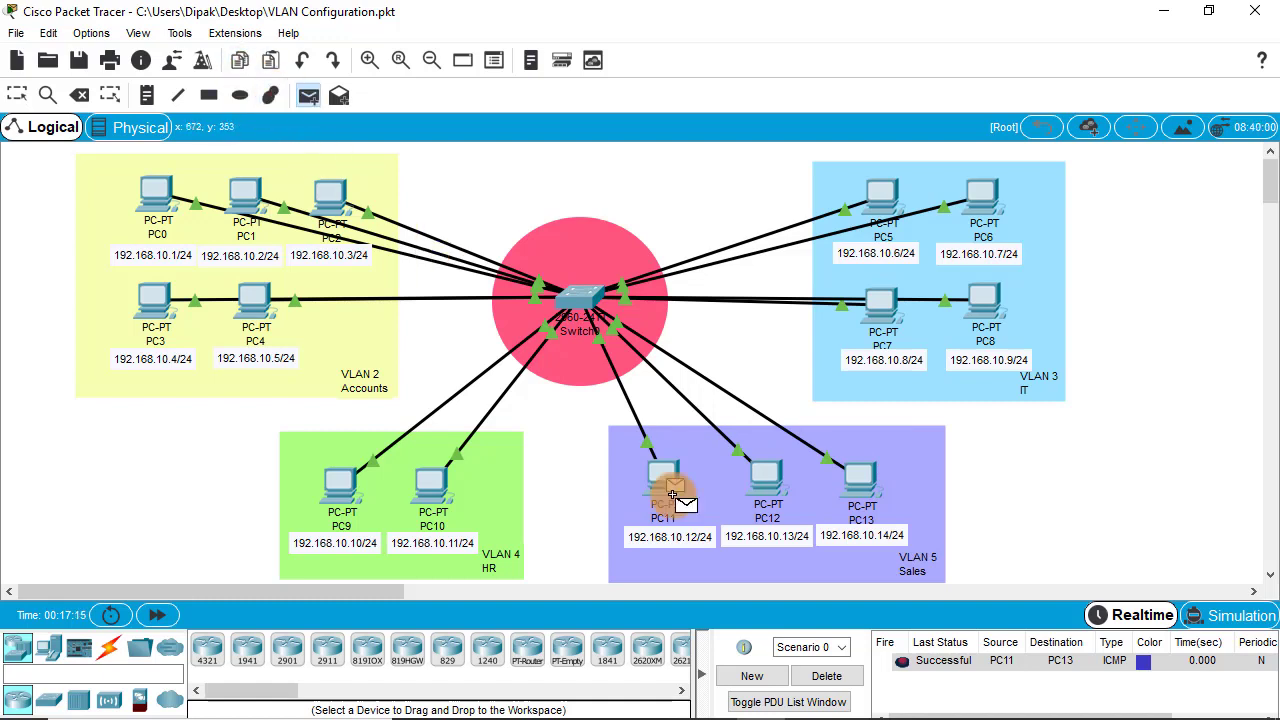
click(338, 487)
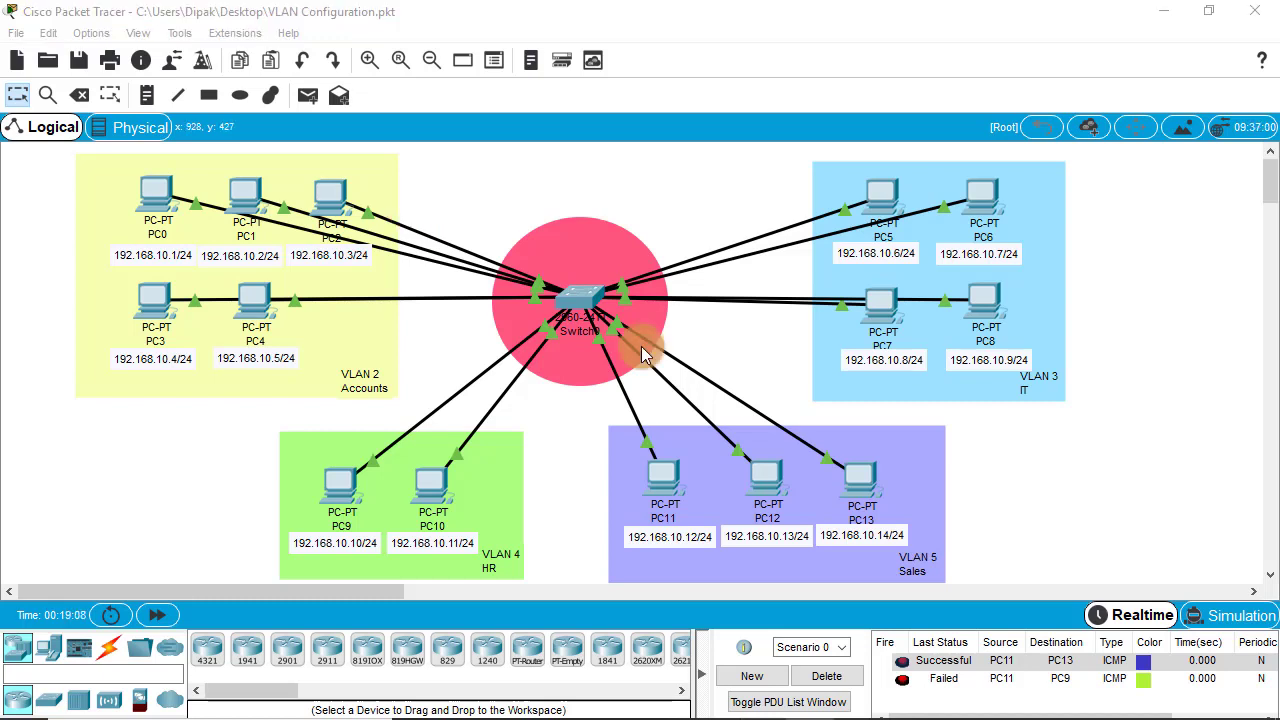
- Run show vlan brief in Switch0's CLI and widen the window so the VLAN table's lines no longer wrap
click(579, 303)
text(e)
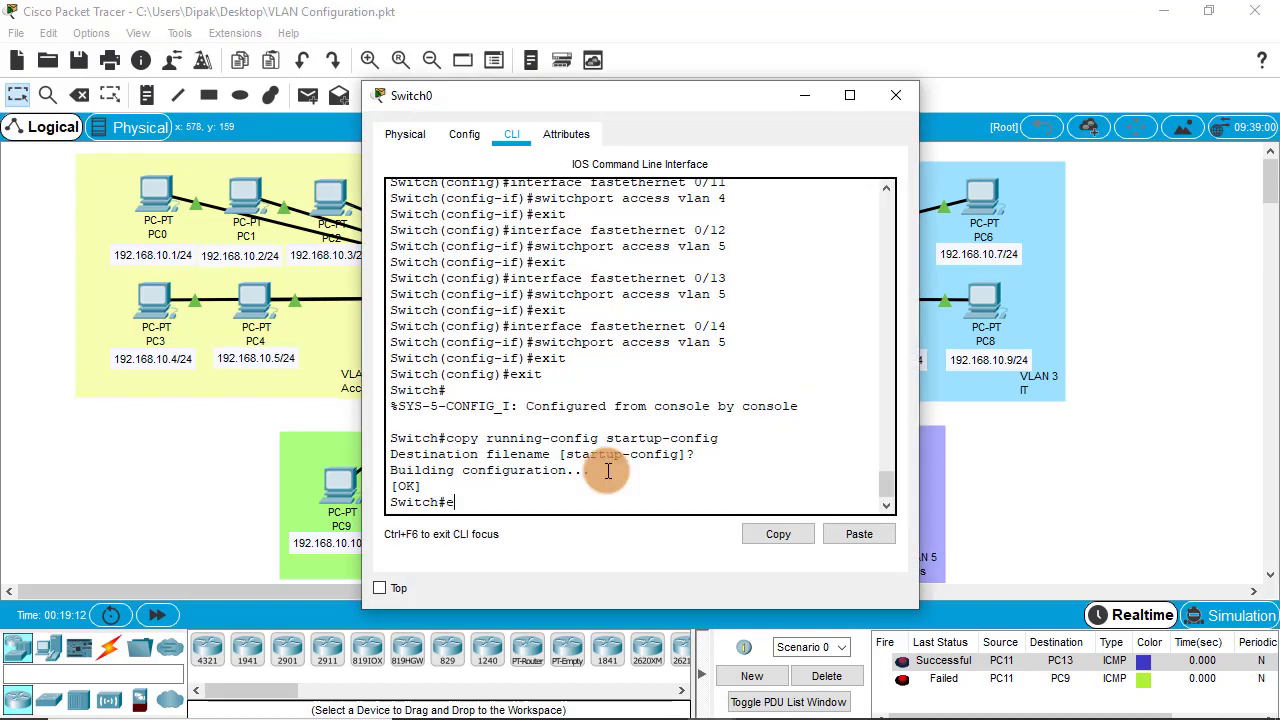
key(BackSpace)
text(show vlan brief)
key(Return)
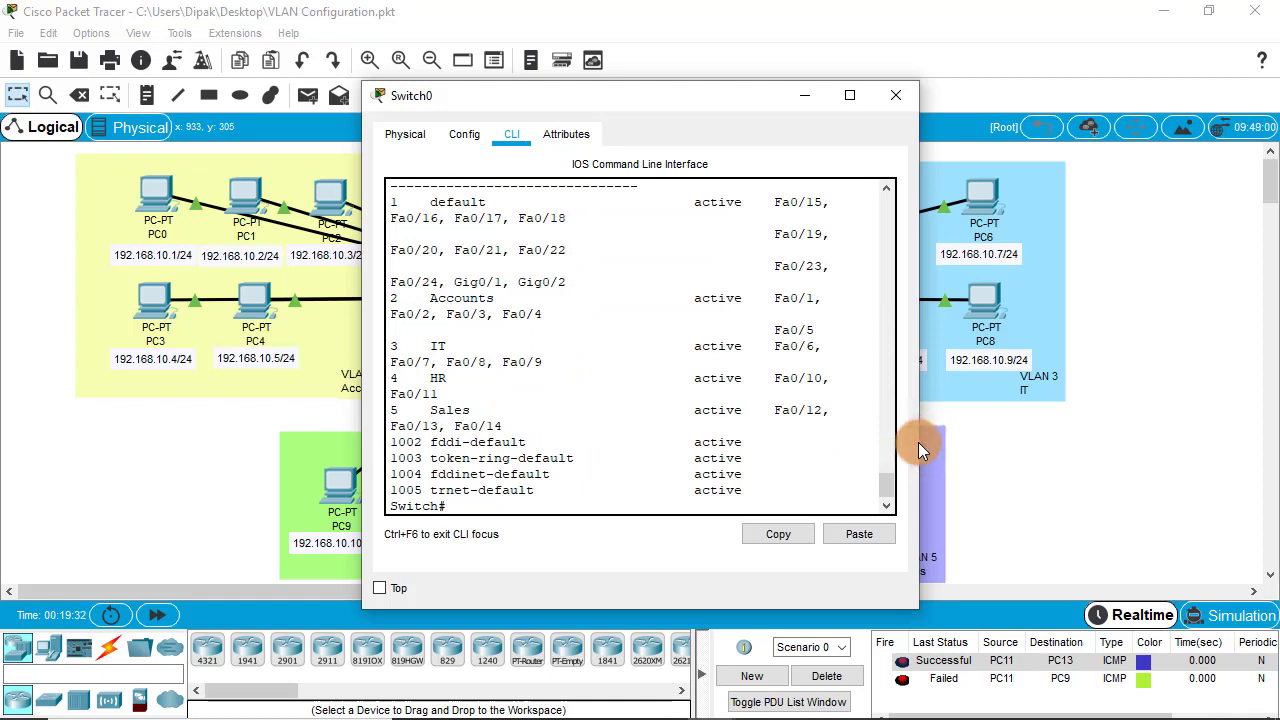
drag(919, 437, 1128, 441)
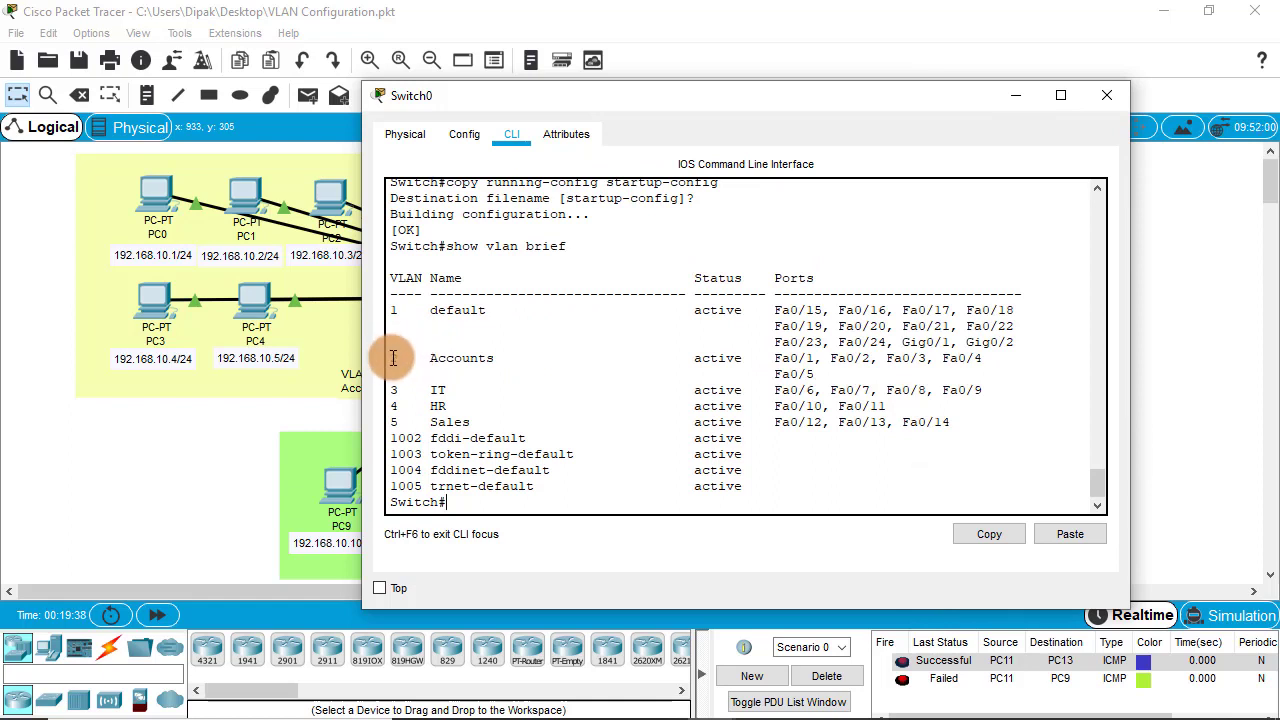
- Examine the VLAN 2 Accounts entry's name, status and assigned ports in the show vlan brief output
double_click(465, 358)
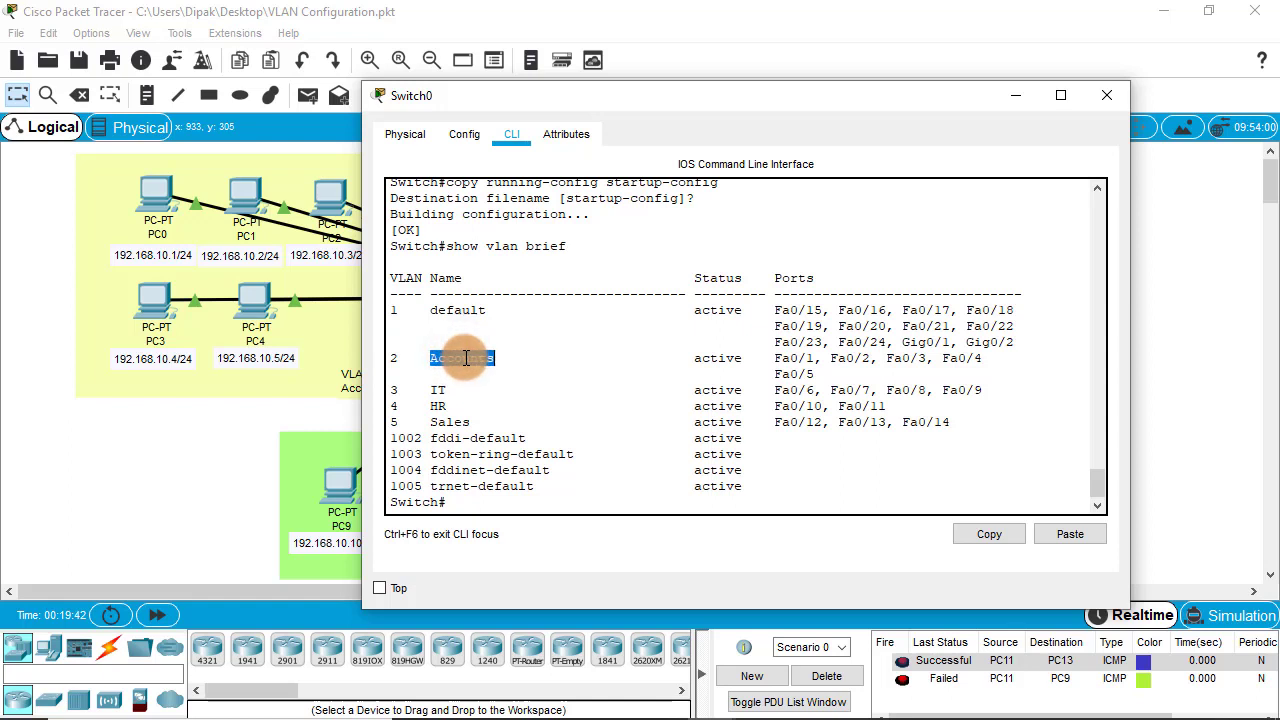
click(698, 360)
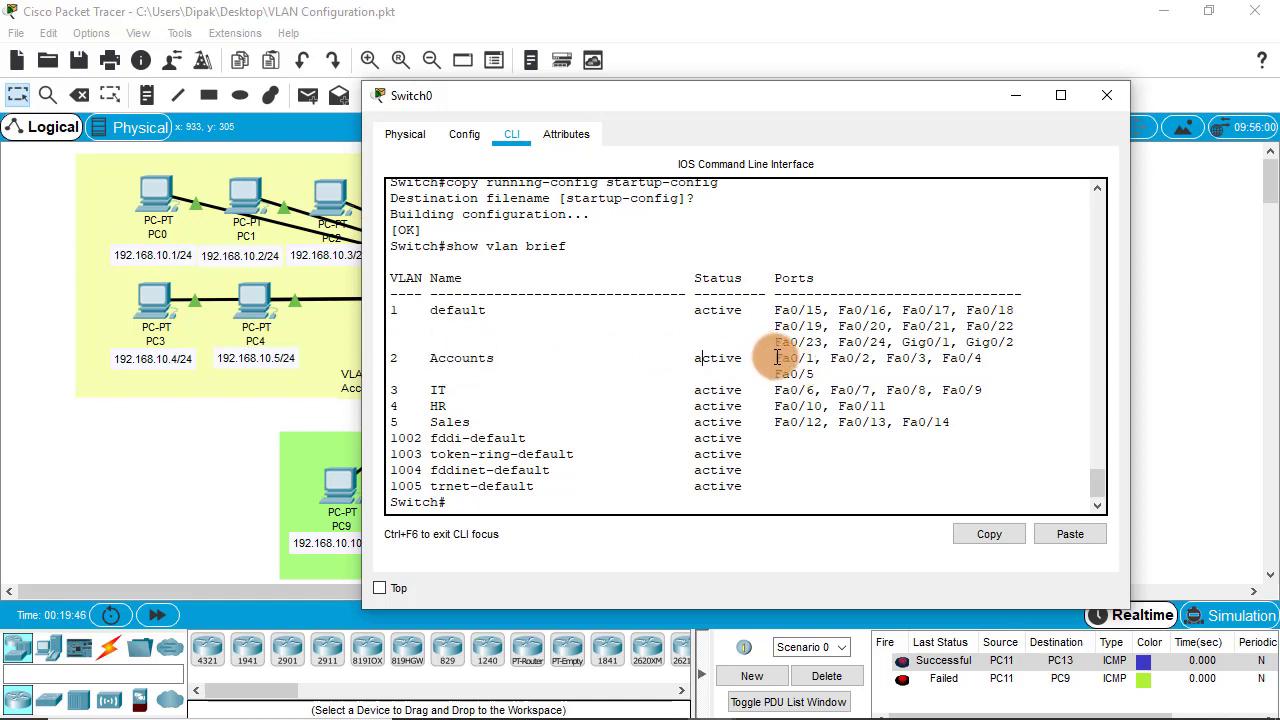
drag(776, 358, 822, 375)
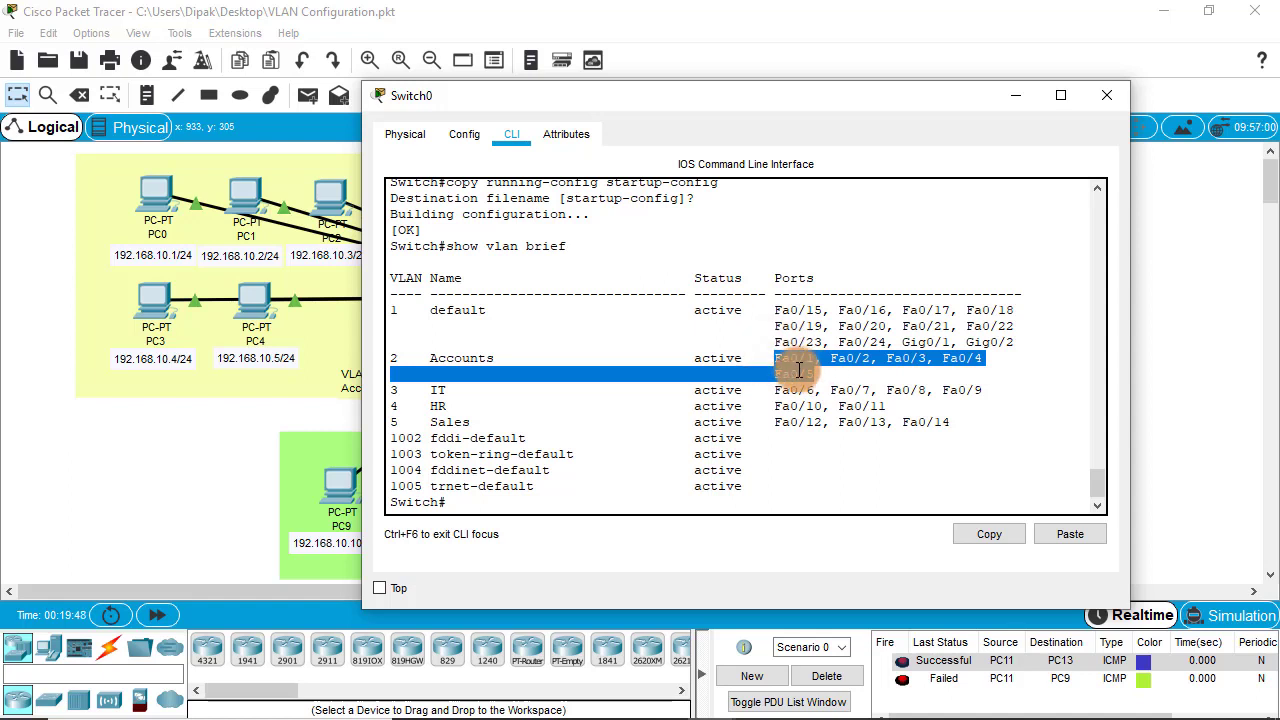
click(822, 375)
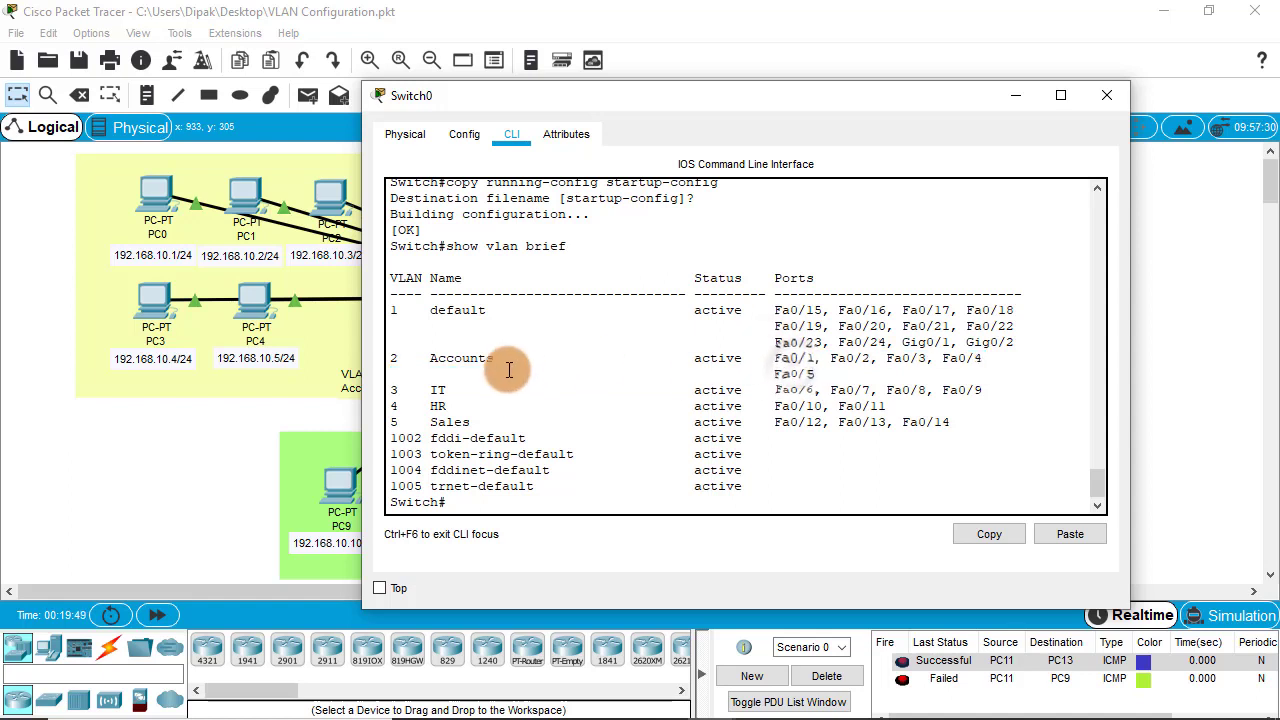
double_click(453, 358)
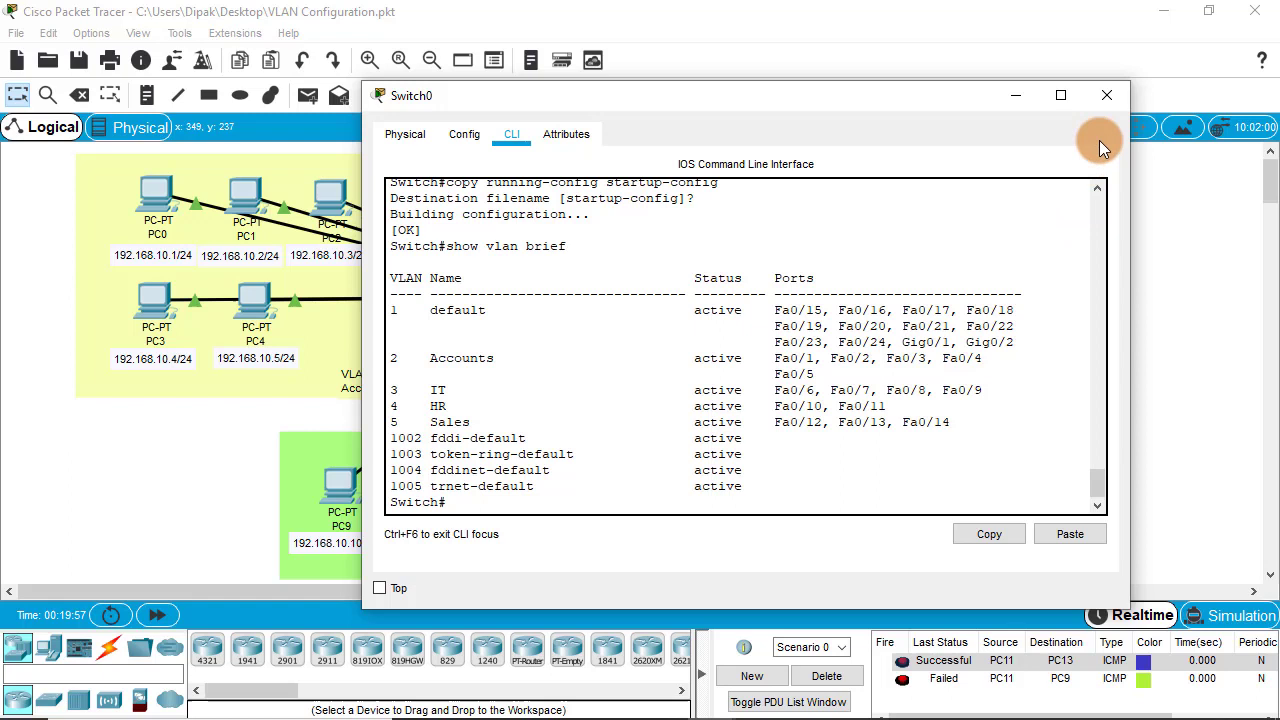
scroll(934, 274, up, 1)
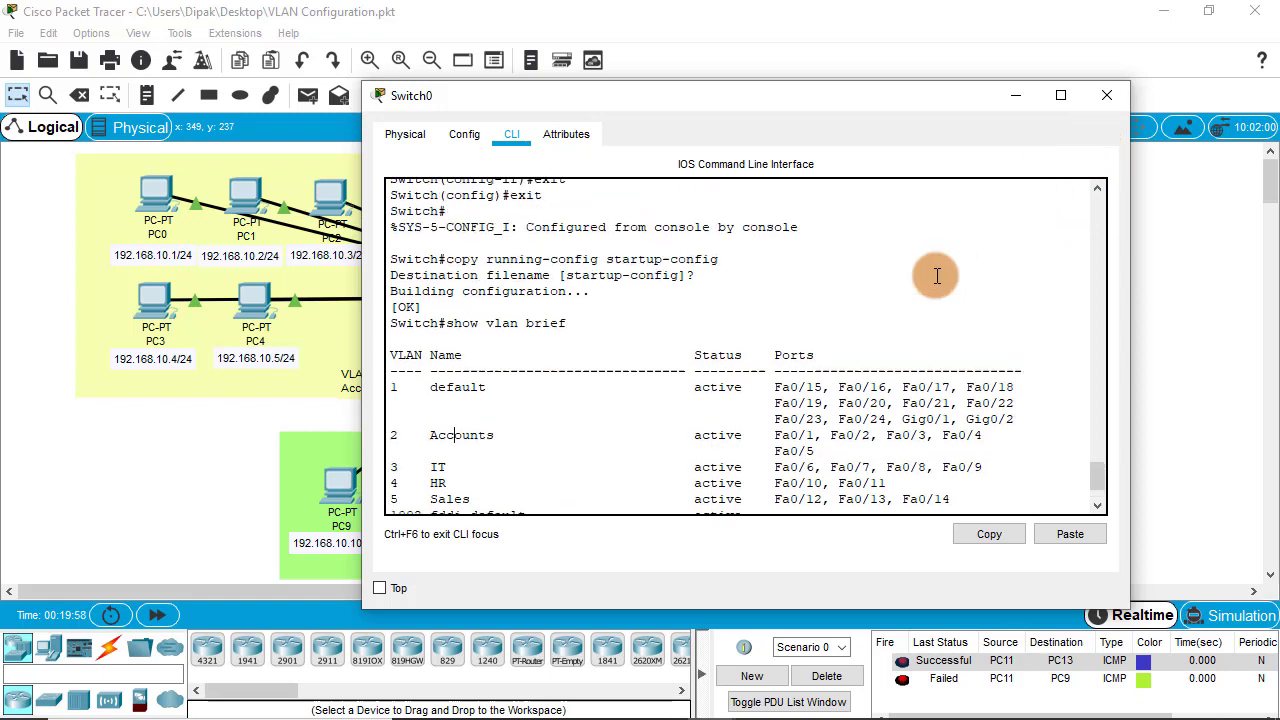
scroll(934, 274, down, 1)
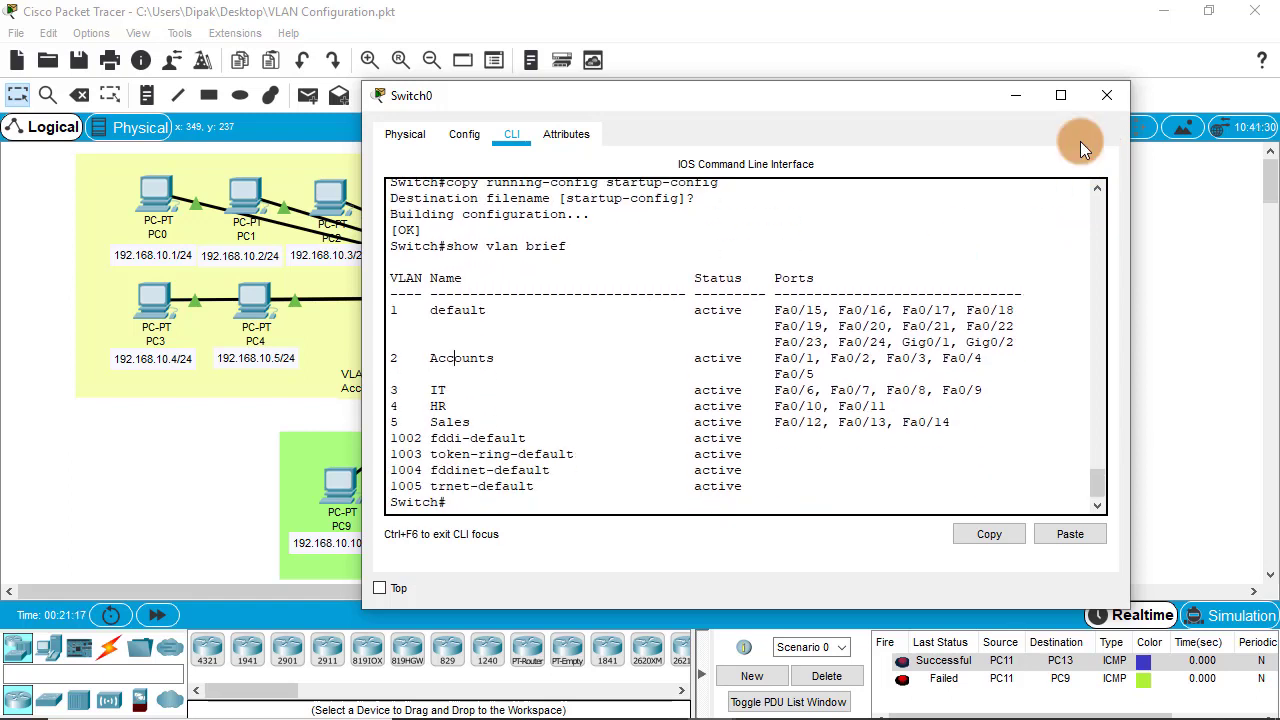